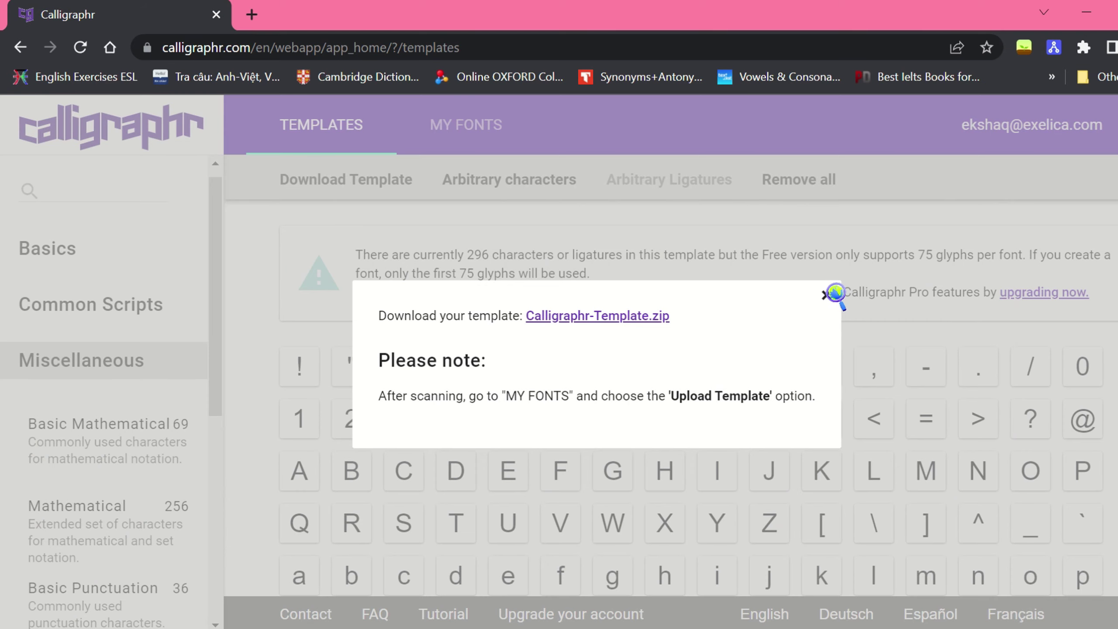
- Upload Calligraphr-Template_1.png from New Volume (D:) under My Fonts with automatic cleaning, and add its characters to the font
{"action": "left_click", "coordinate": [825, 294]}
{"action": "left_click", "coordinate": [511, 128]}
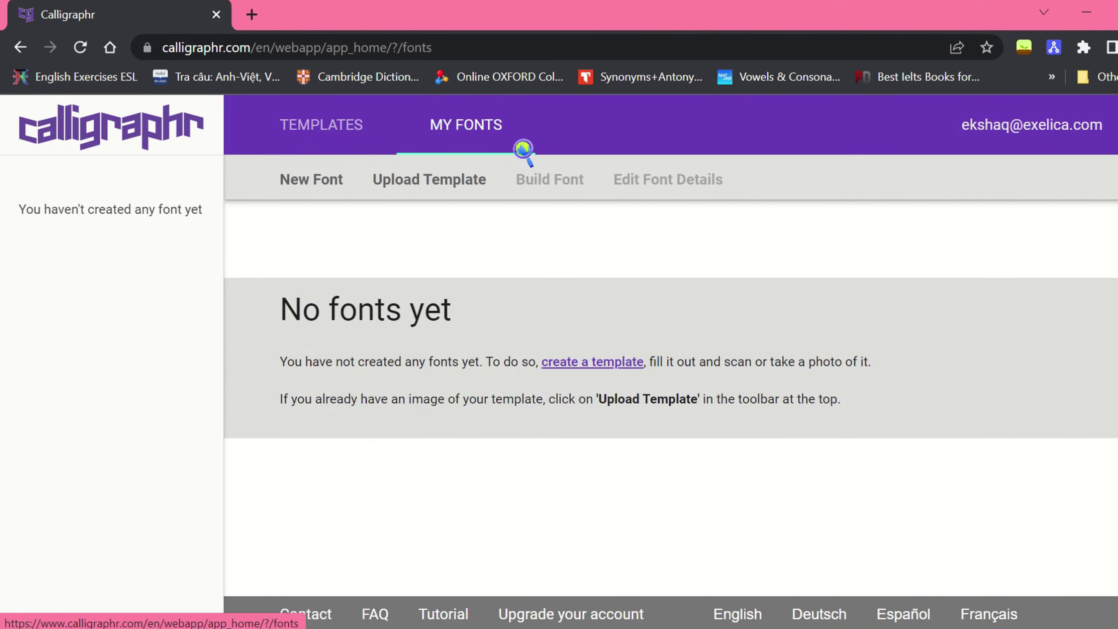
{"action": "left_click", "coordinate": [429, 179]}
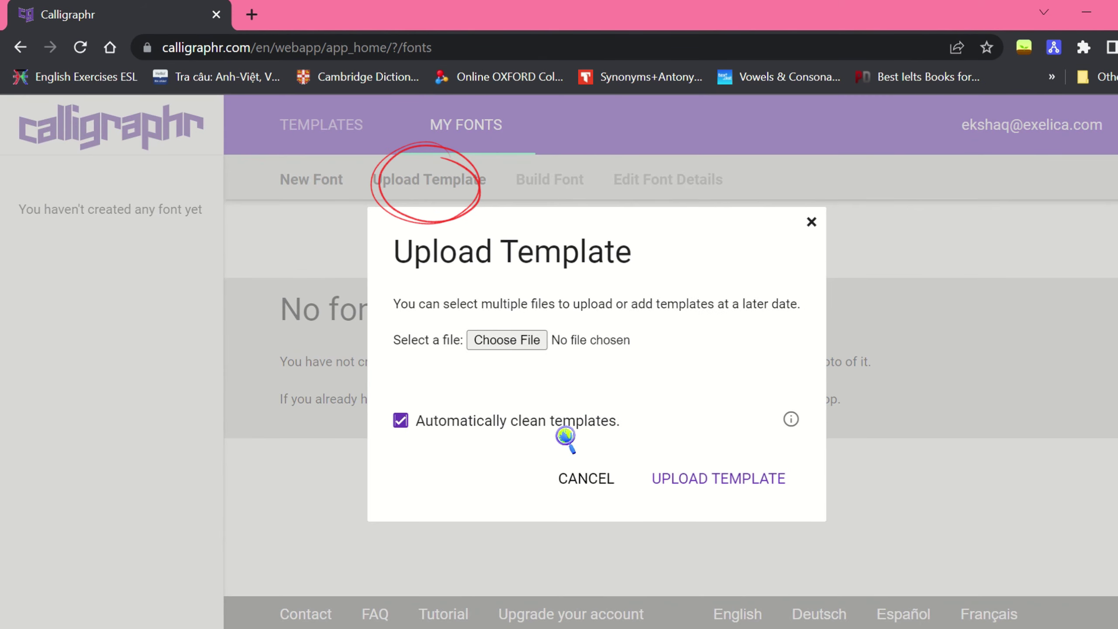
{"action": "left_click", "coordinate": [534, 342]}
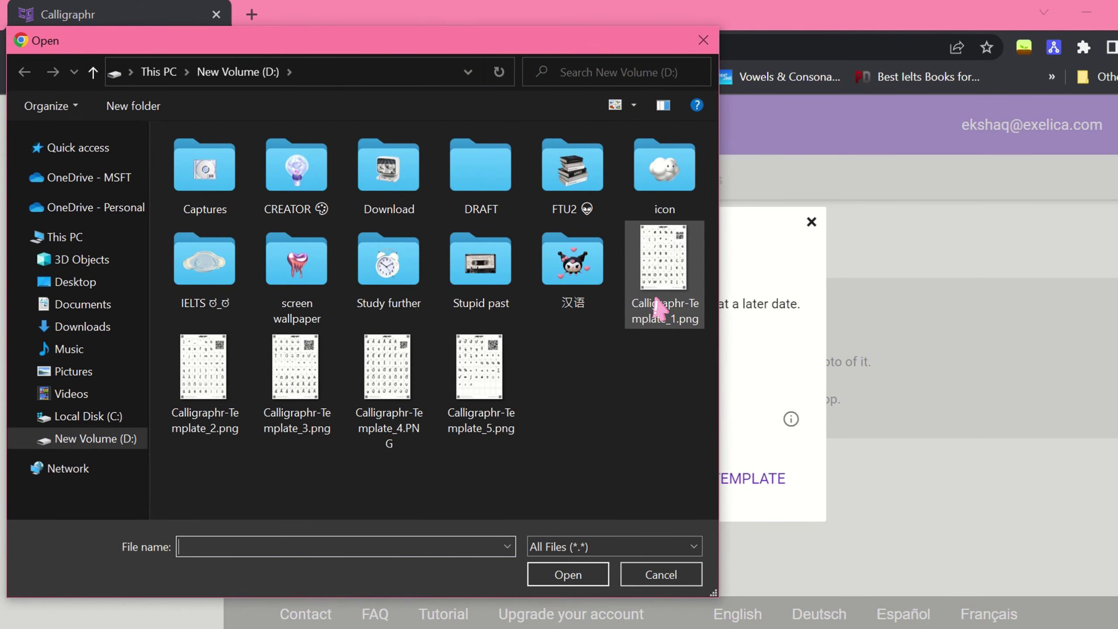
{"action": "double_click", "coordinate": [660, 304]}
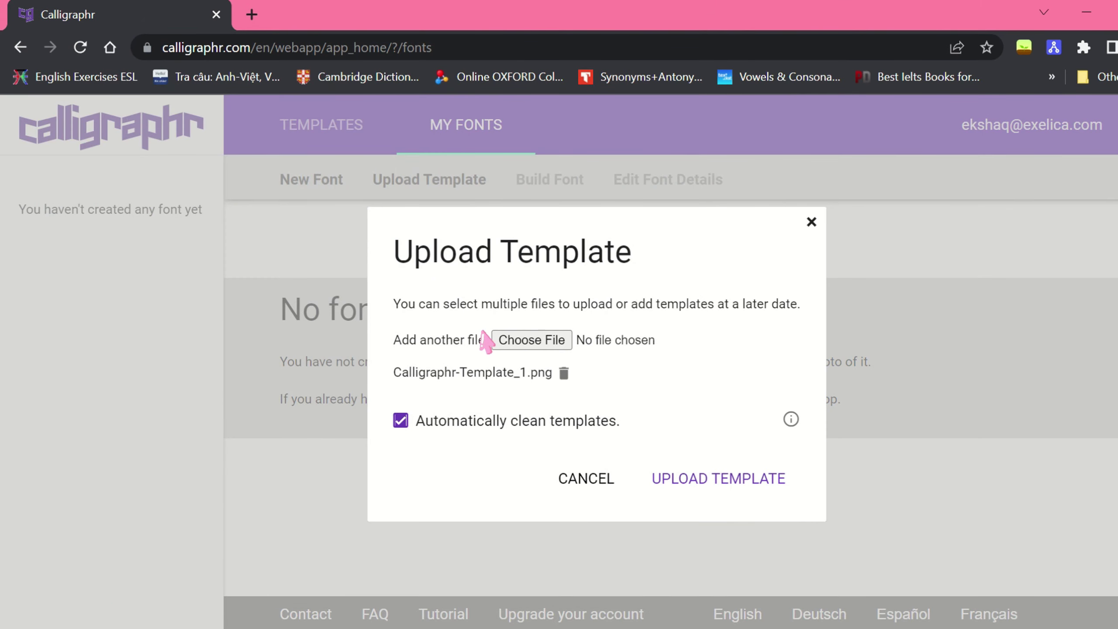
{"action": "left_click", "coordinate": [716, 480]}
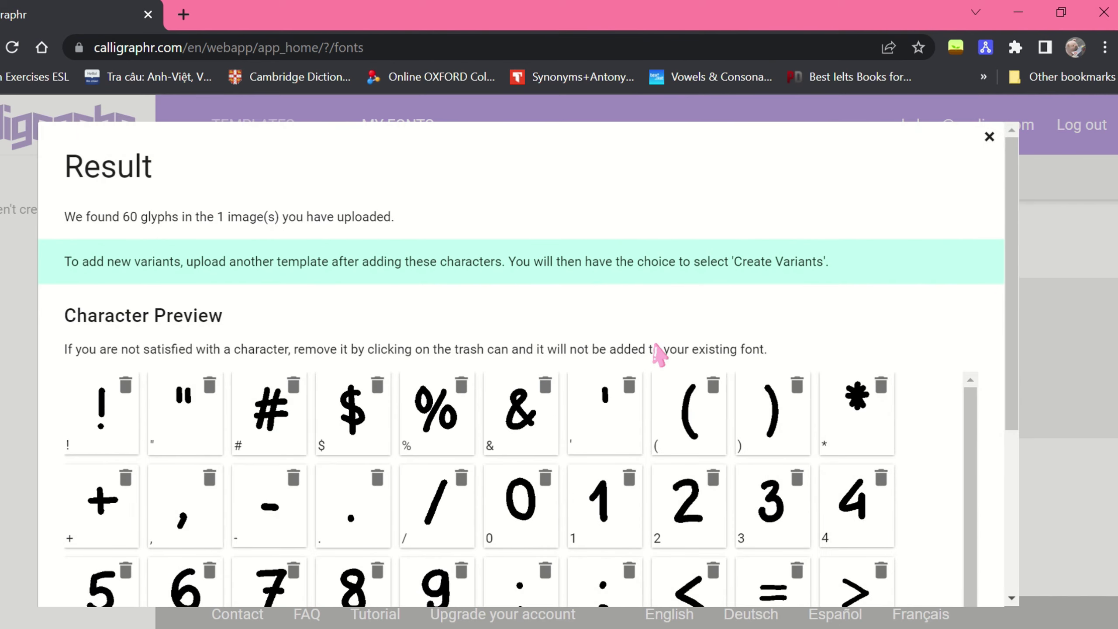
{"action": "scroll", "coordinate": [661, 354], "scroll_direction": "down", "scroll_amount": 8}
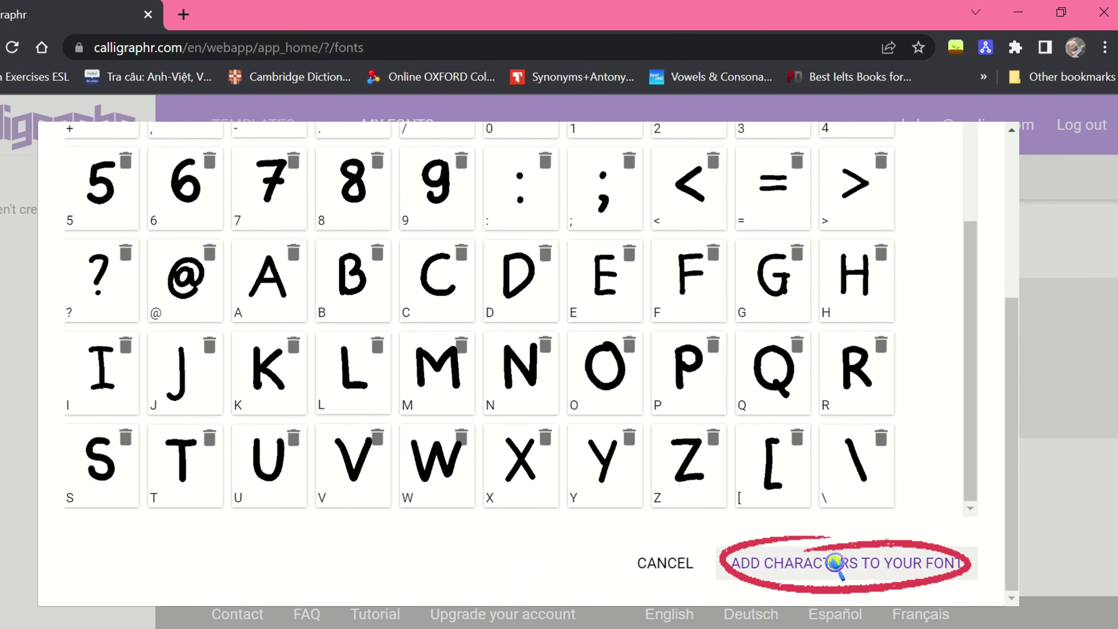
{"action": "left_click", "coordinate": [758, 564]}
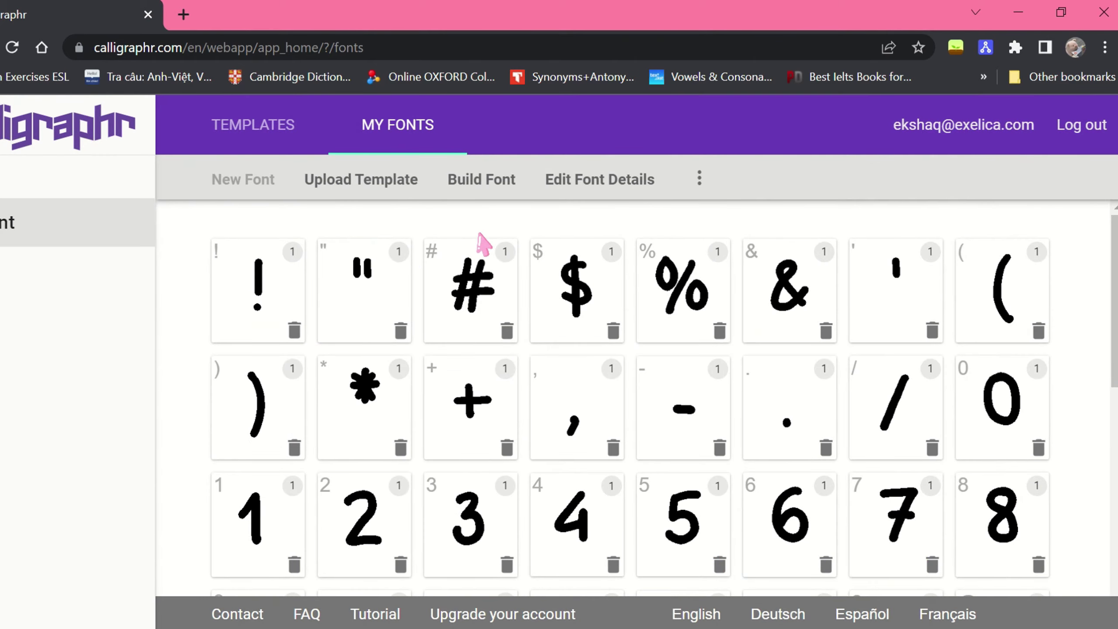
- Build the font under the name Myfont1-Regular and save its TrueType file to New Volume (D:) as Myfont1-Regular.ttf
{"action": "left_click", "coordinate": [489, 183]}
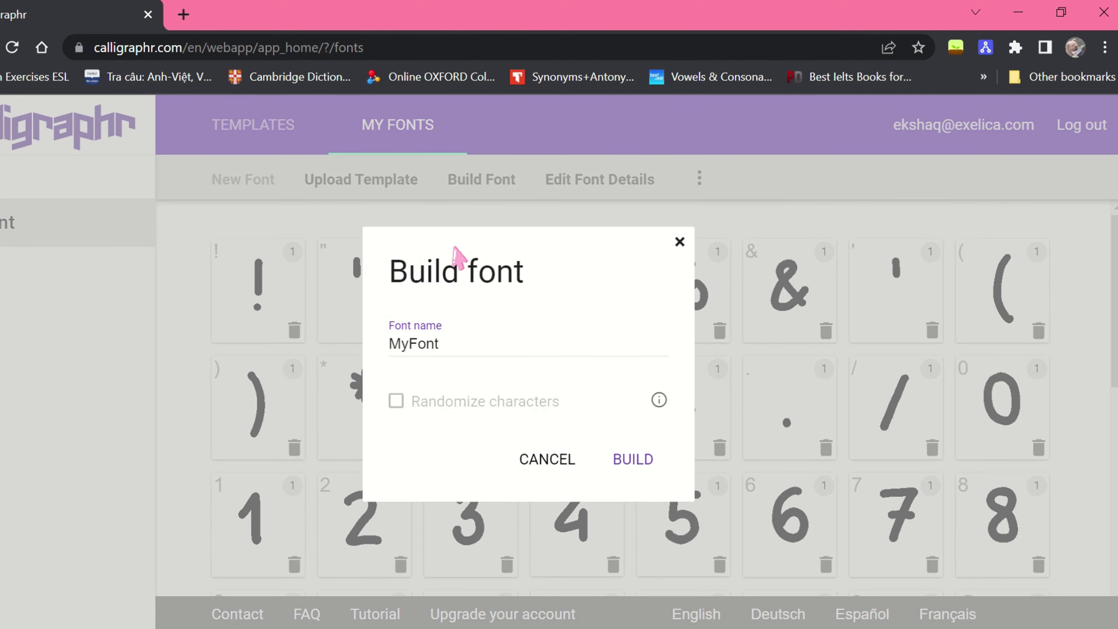
{"action": "left_click", "coordinate": [466, 349]}
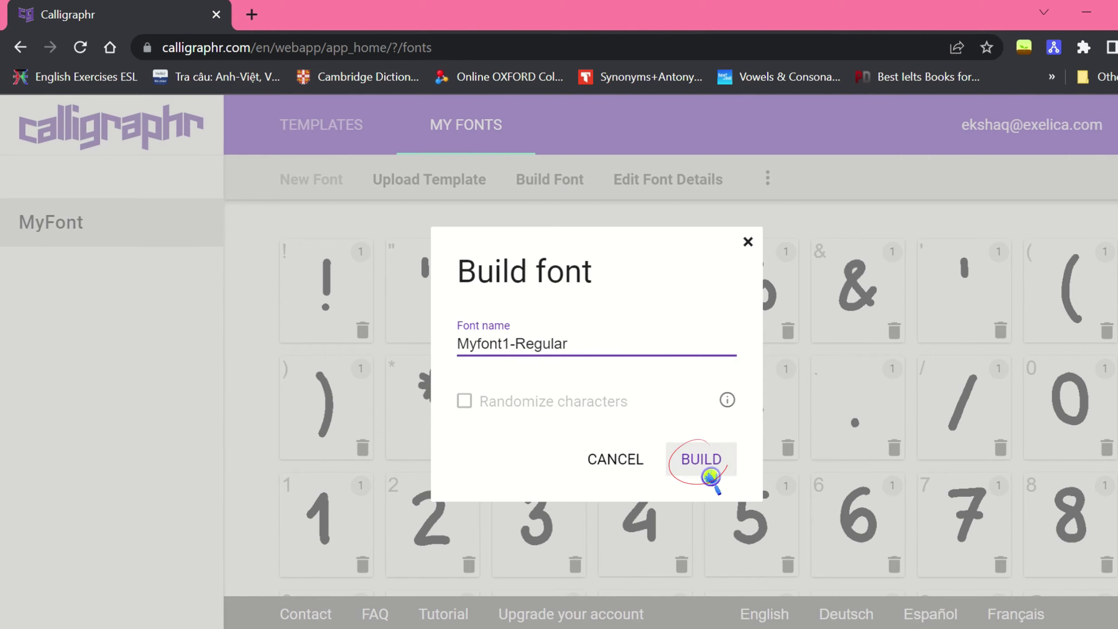
{"action": "left_click", "coordinate": [633, 461]}
{"action": "left_click", "coordinate": [291, 232]}
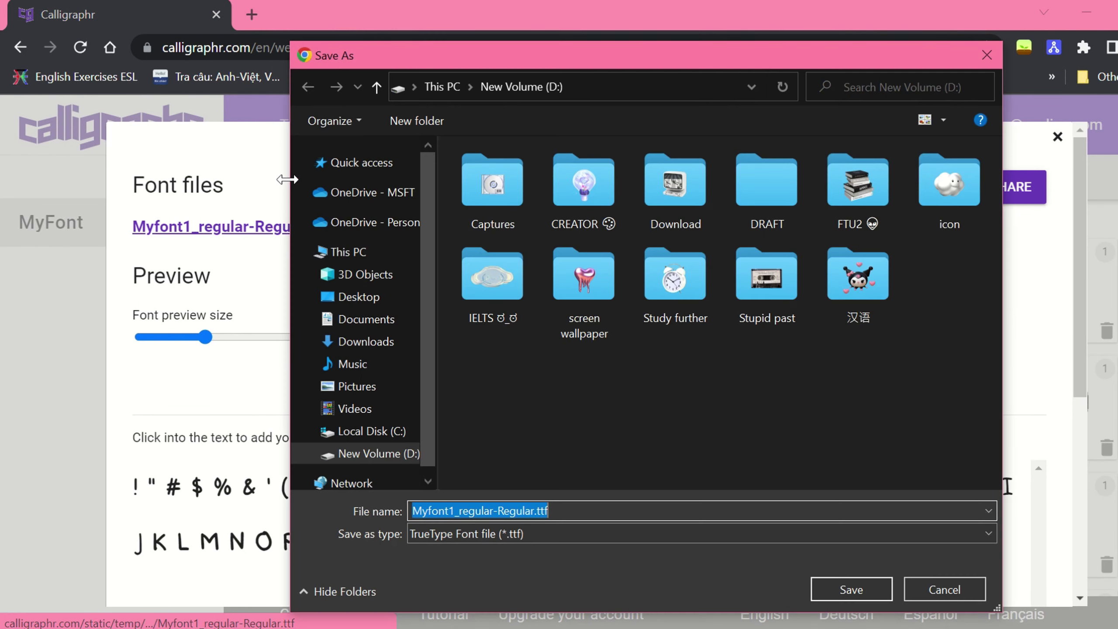
{"action": "key", "text": "Return"}
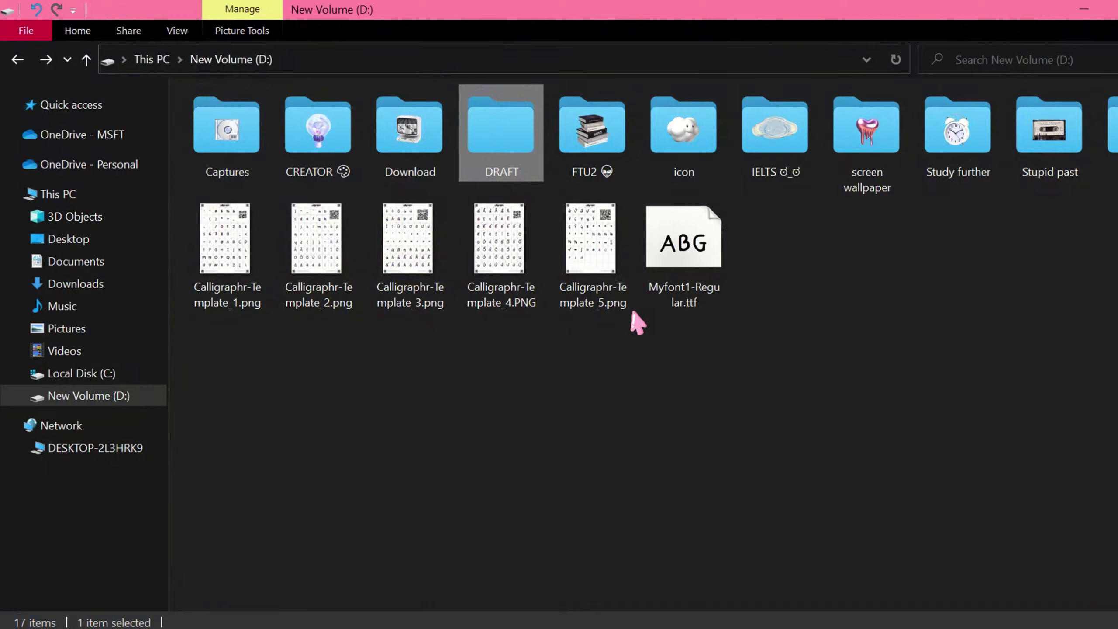
- Preview the characters of Myfont1-Regular.ttf from New Volume (D:), and close the preview and the build result
{"action": "double_click", "coordinate": [689, 247]}
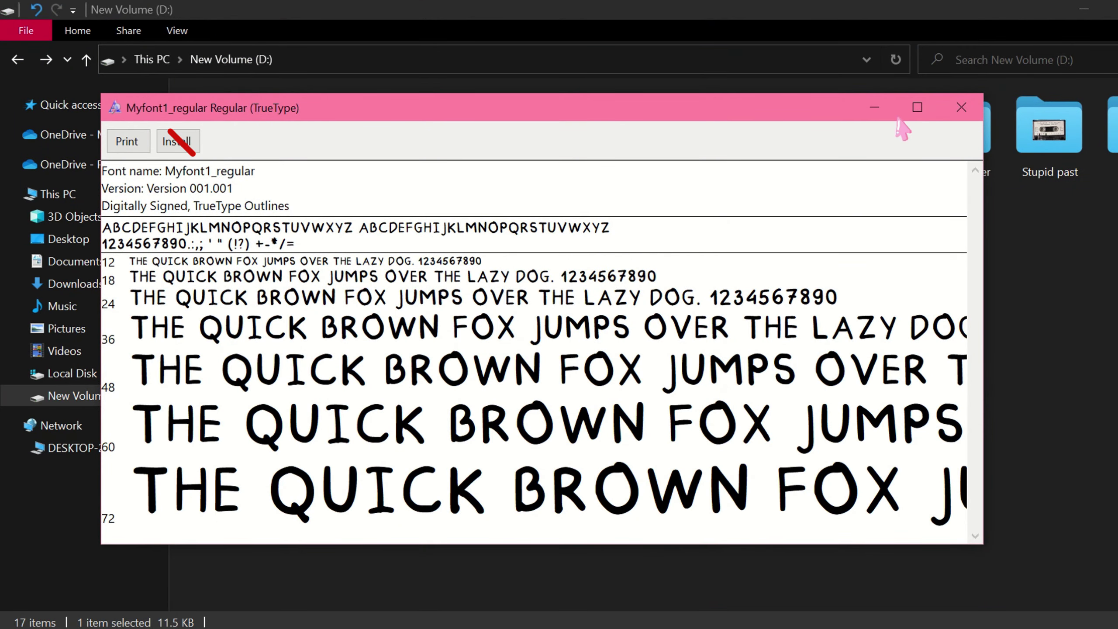
{"action": "left_click", "coordinate": [961, 107]}
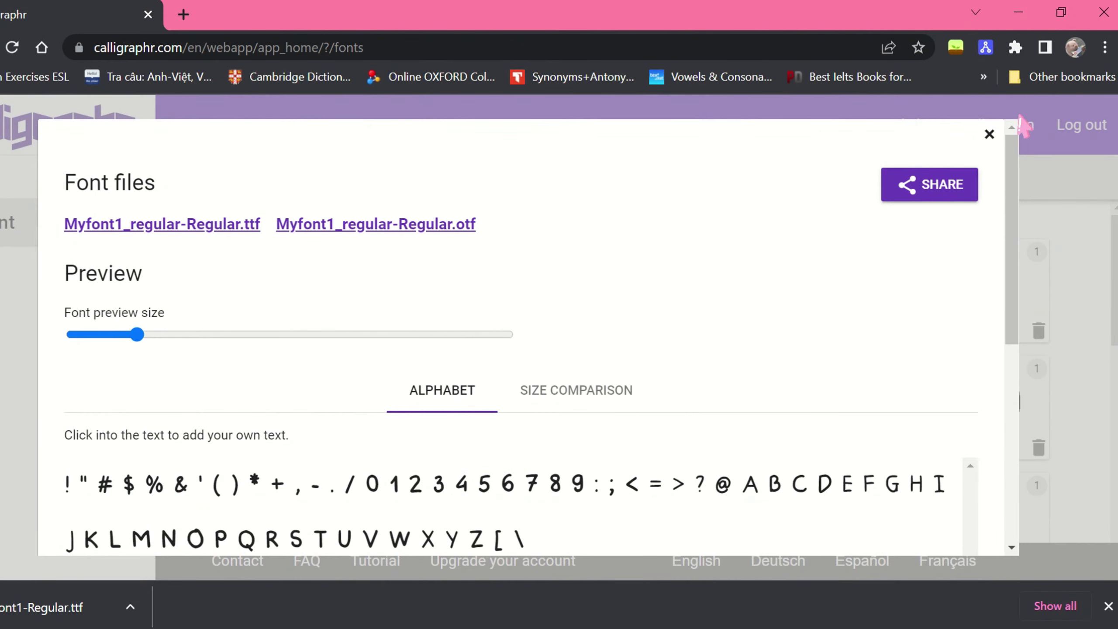
{"action": "left_click", "coordinate": [1022, 125]}
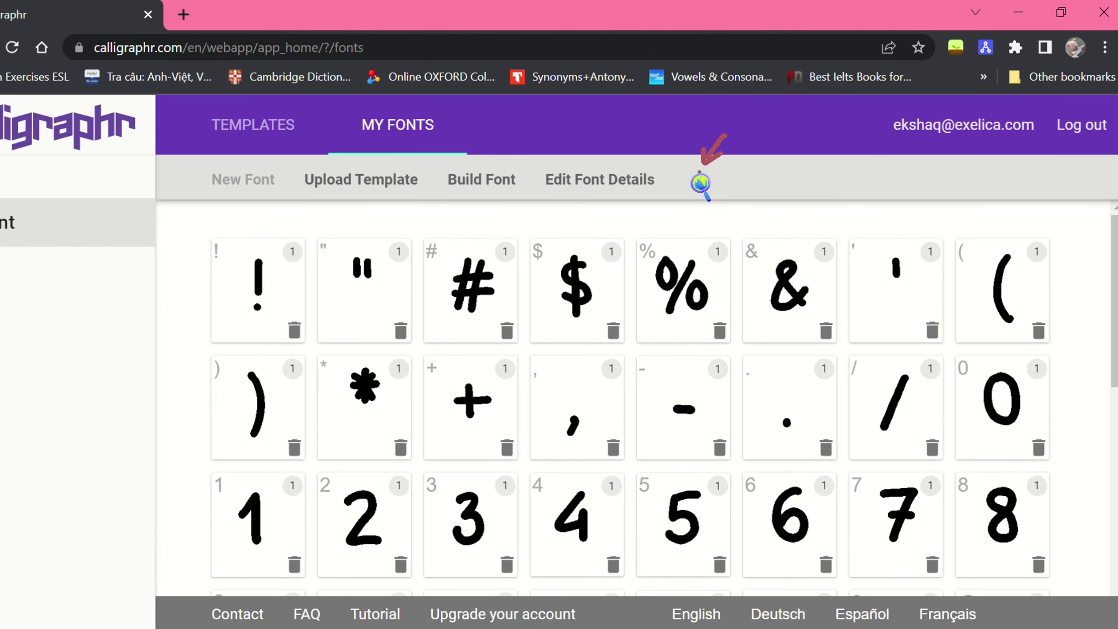
- Delete the font made from the first template and confirm the deletion
{"action": "left_click", "coordinate": [700, 177]}
{"action": "left_click", "coordinate": [661, 267]}
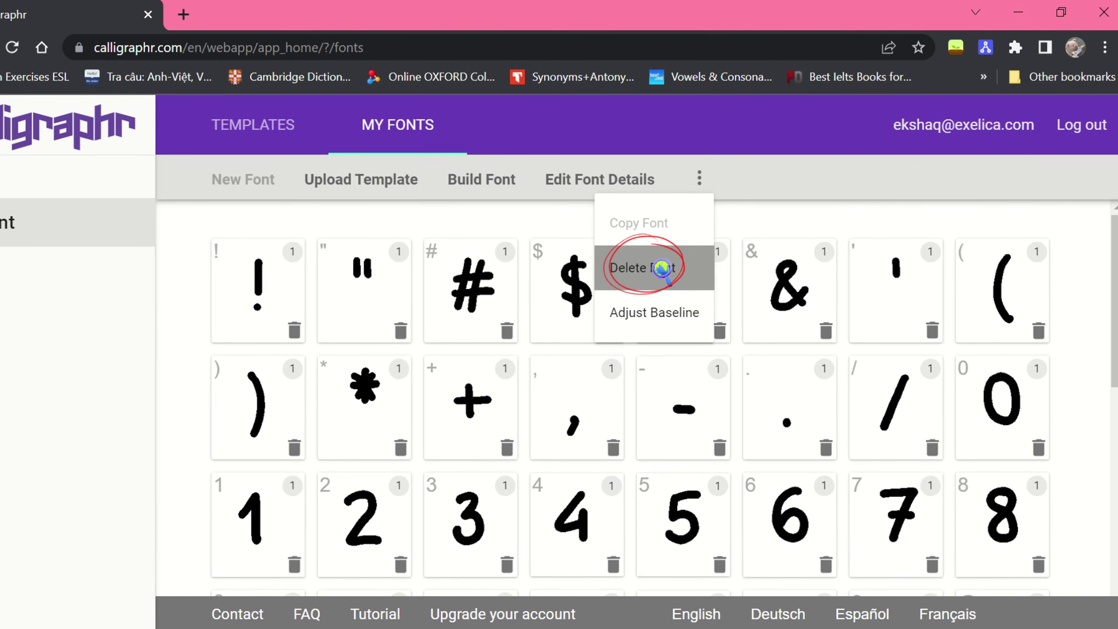
{"action": "left_click", "coordinate": [586, 390]}
- Upload Calligraphr-Template_2.png from New Volume (D:) and add its characters to a new font
{"action": "left_click", "coordinate": [370, 181]}
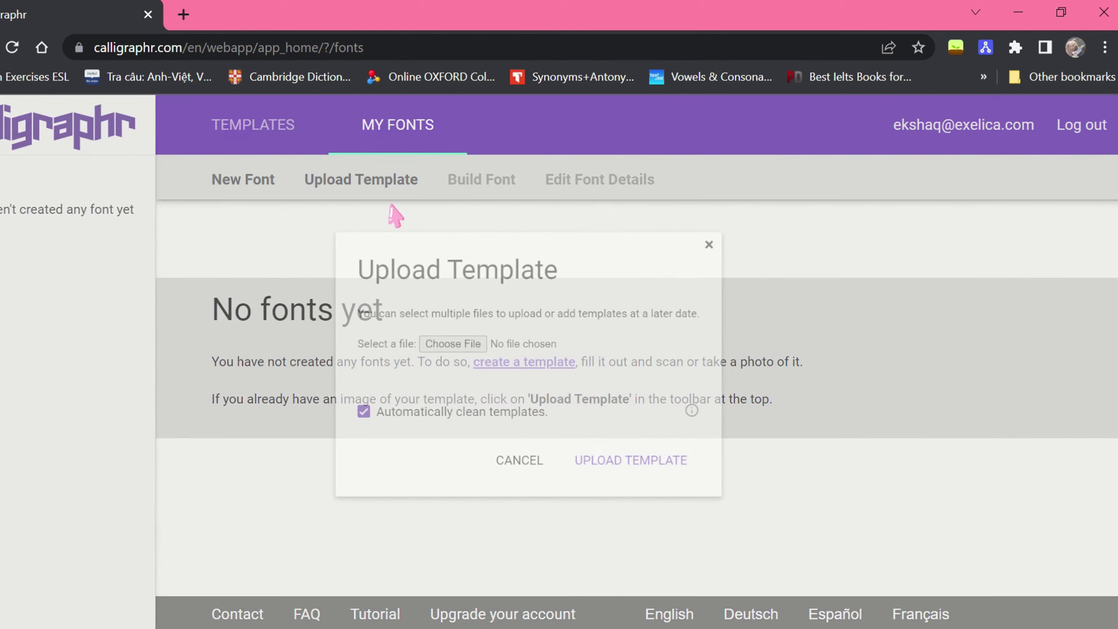
{"action": "left_click", "coordinate": [461, 340]}
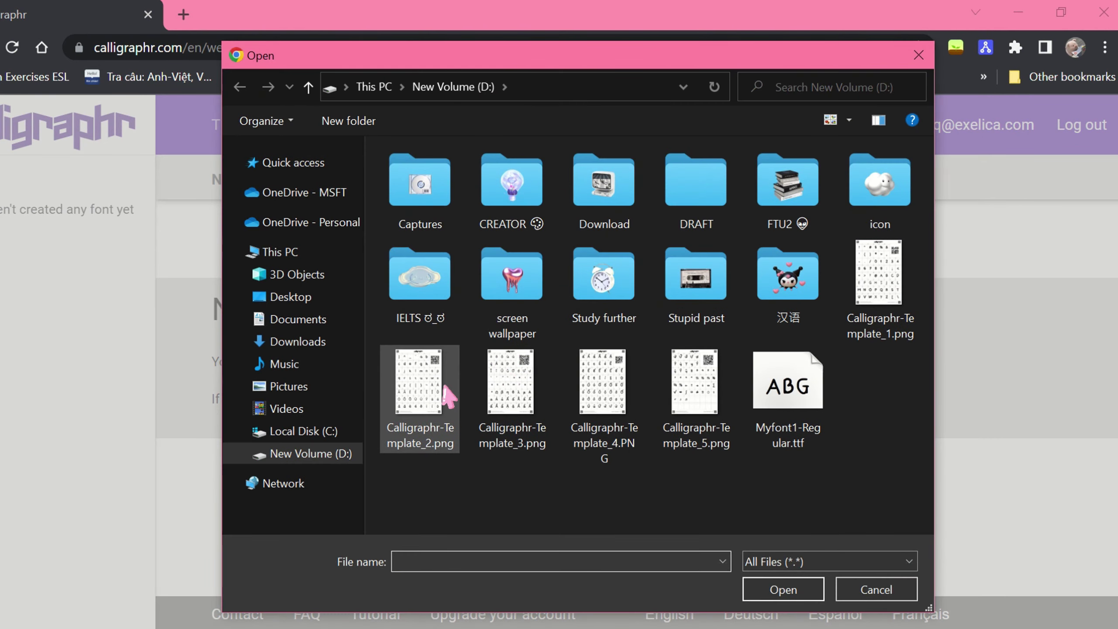
{"action": "double_click", "coordinate": [442, 381]}
{"action": "left_click", "coordinate": [664, 479]}
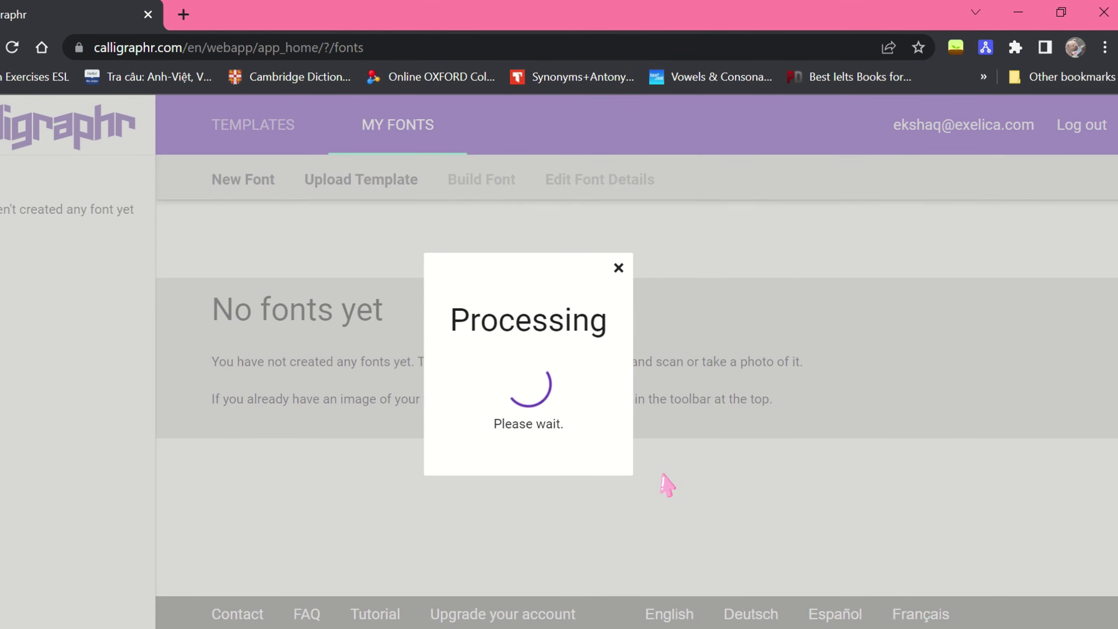
{"action": "left_click", "coordinate": [907, 564]}
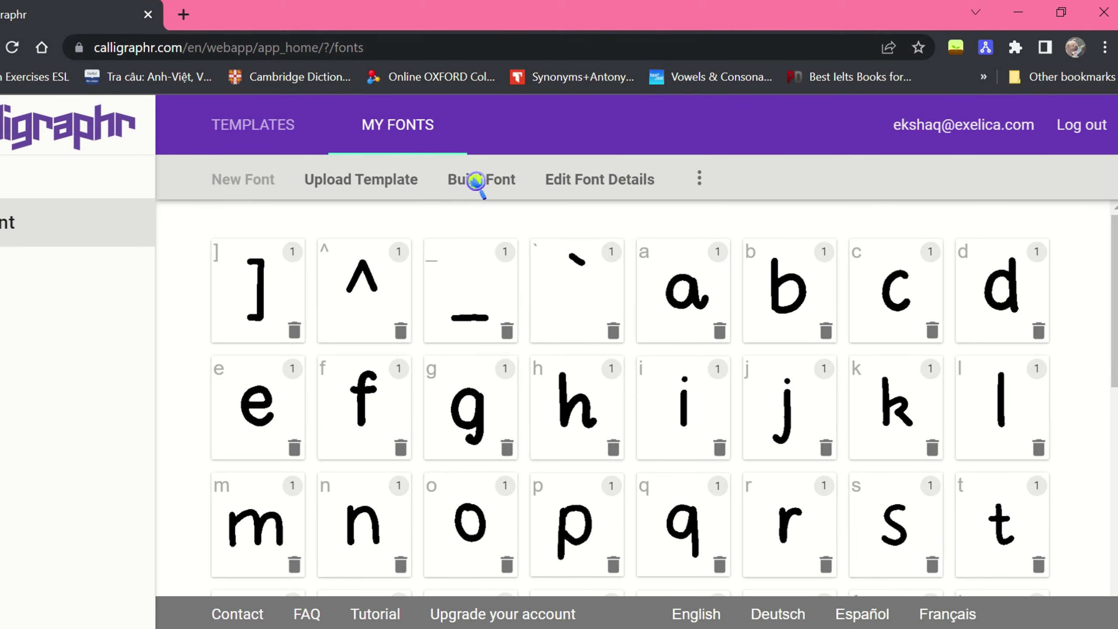
- Build the font from the second template under the name Myfont2-Regular
{"action": "left_click", "coordinate": [475, 180]}
{"action": "double_click", "coordinate": [464, 348]}
{"action": "type", "text": "Myfont1-Regular"}
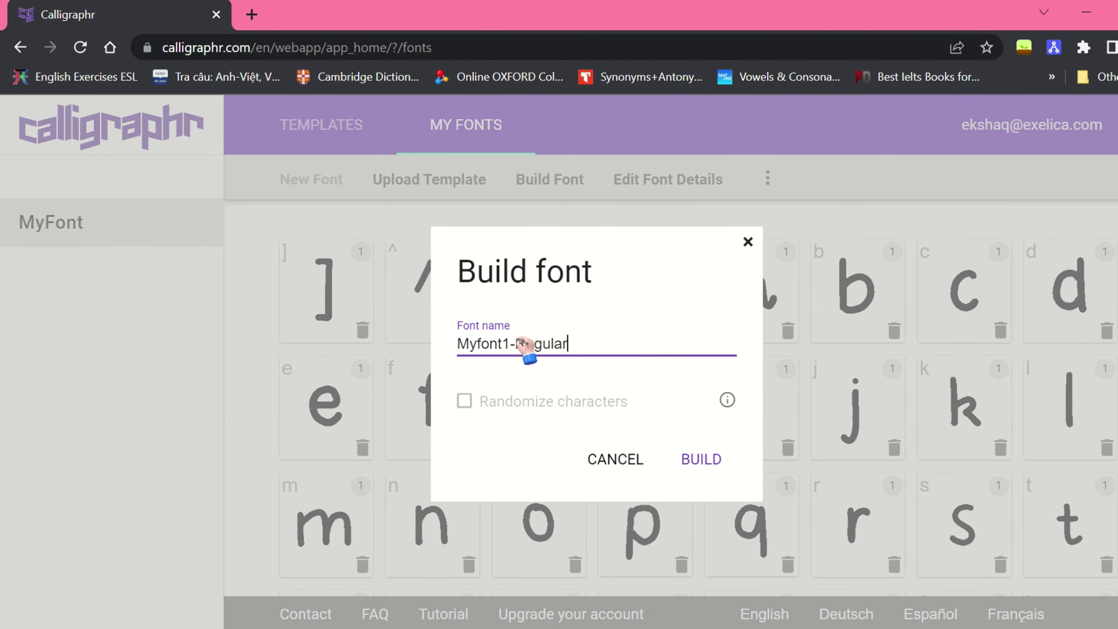
{"action": "type", "text": "2"}
{"action": "left_click", "coordinate": [722, 458]}
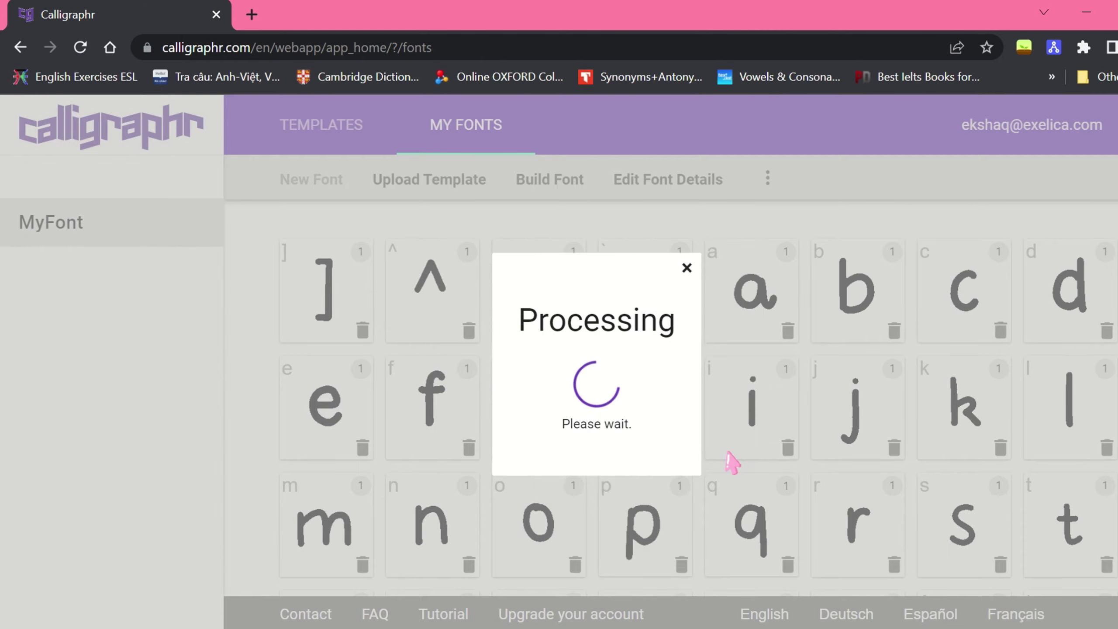
- Save the built TrueType file to New Volume (D:) as Myfont2-Regular.ttf and close the build result
{"action": "left_click", "coordinate": [295, 229]}
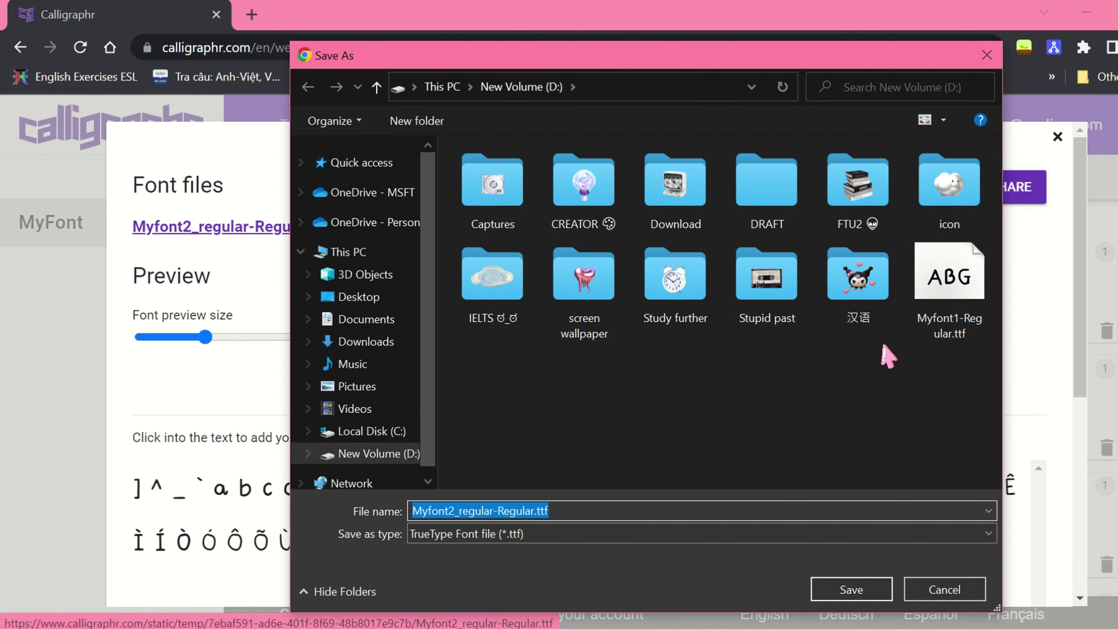
{"action": "left_click", "coordinate": [947, 282]}
{"action": "left_click", "coordinate": [457, 511]}
{"action": "key", "text": "BackSpace"}
{"action": "type", "text": "2"}
{"action": "left_click", "coordinate": [851, 589]}
{"action": "left_click", "coordinate": [1057, 136]}
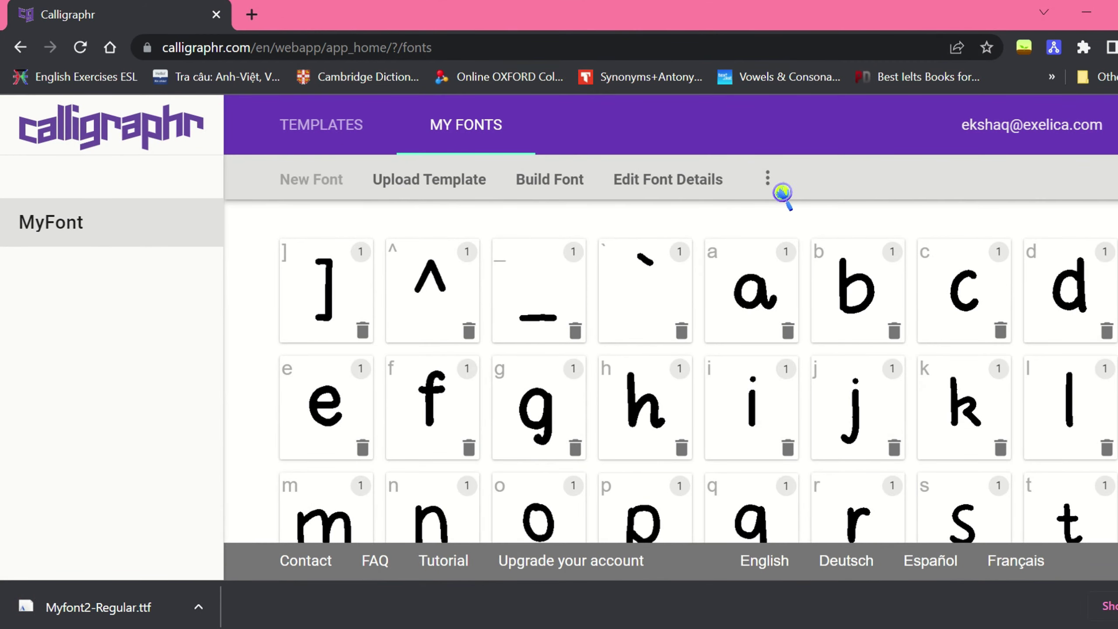
- Delete MyFont, the font holding the second template's characters
{"action": "left_click", "coordinate": [767, 179]}
{"action": "left_click", "coordinate": [713, 207]}
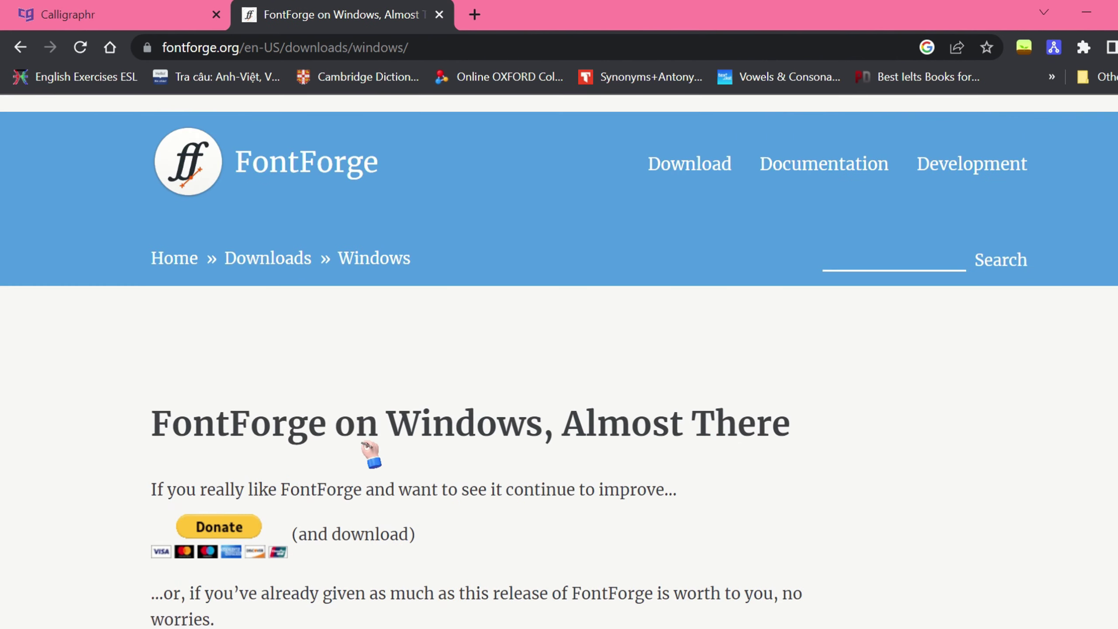
- Find the FontForge Windows download and run FontForge-2023-01-01-Windows.exe from the Download folder on New Volume (D:)
{"action": "scroll", "coordinate": [542, 449], "scroll_direction": "down", "scroll_amount": 8}
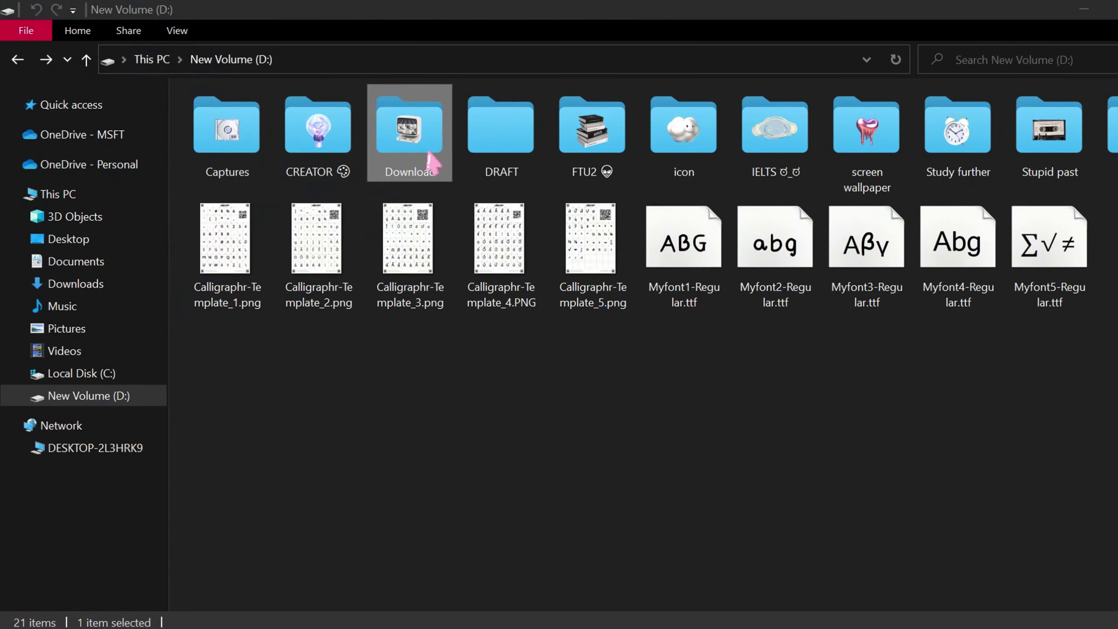
{"action": "double_click", "coordinate": [425, 149]}
{"action": "double_click", "coordinate": [273, 203]}
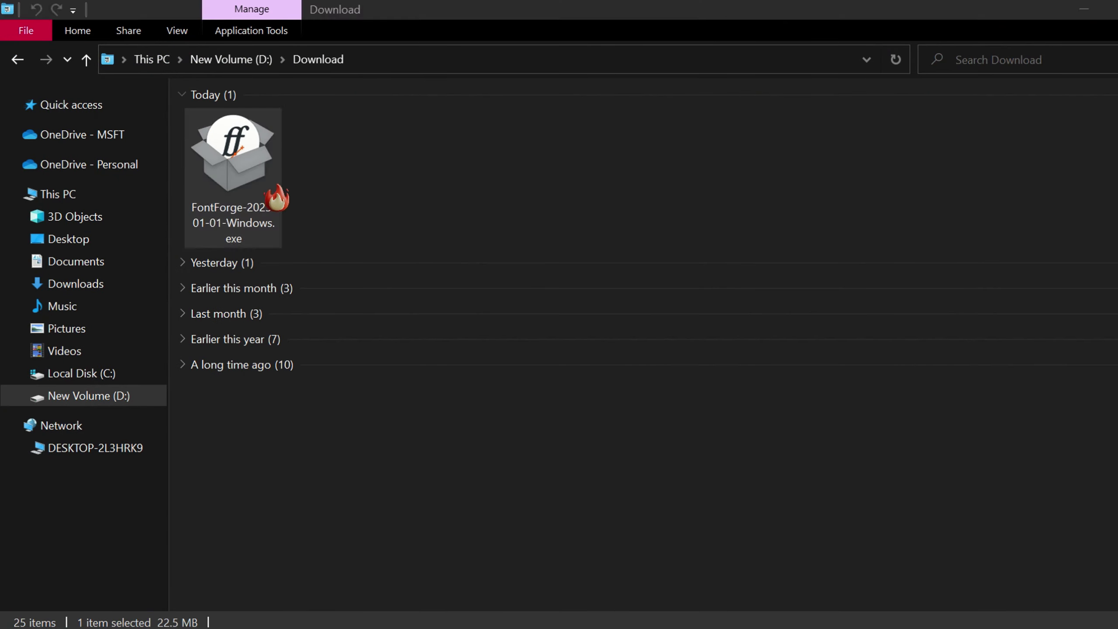
- Install FontForge with the default destination and the Start Menu folder FontForge, and finish the setup
{"action": "left_click", "coordinate": [612, 372]}
{"action": "left_click", "coordinate": [709, 471]}
{"action": "left_click", "coordinate": [706, 471]}
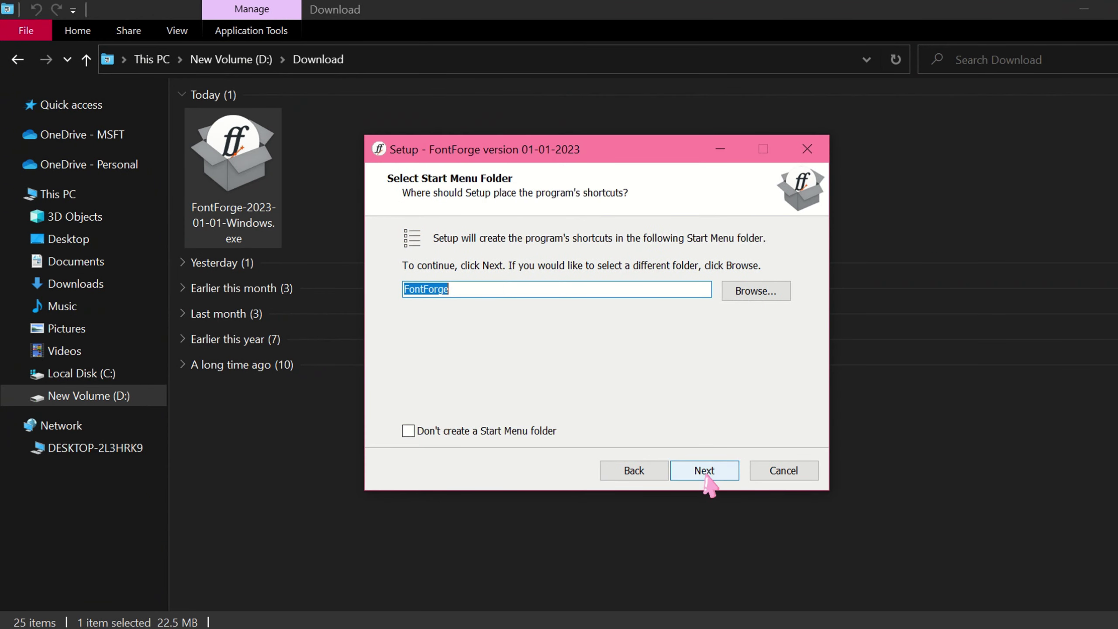
{"action": "left_click", "coordinate": [705, 476]}
{"action": "left_click", "coordinate": [706, 476]}
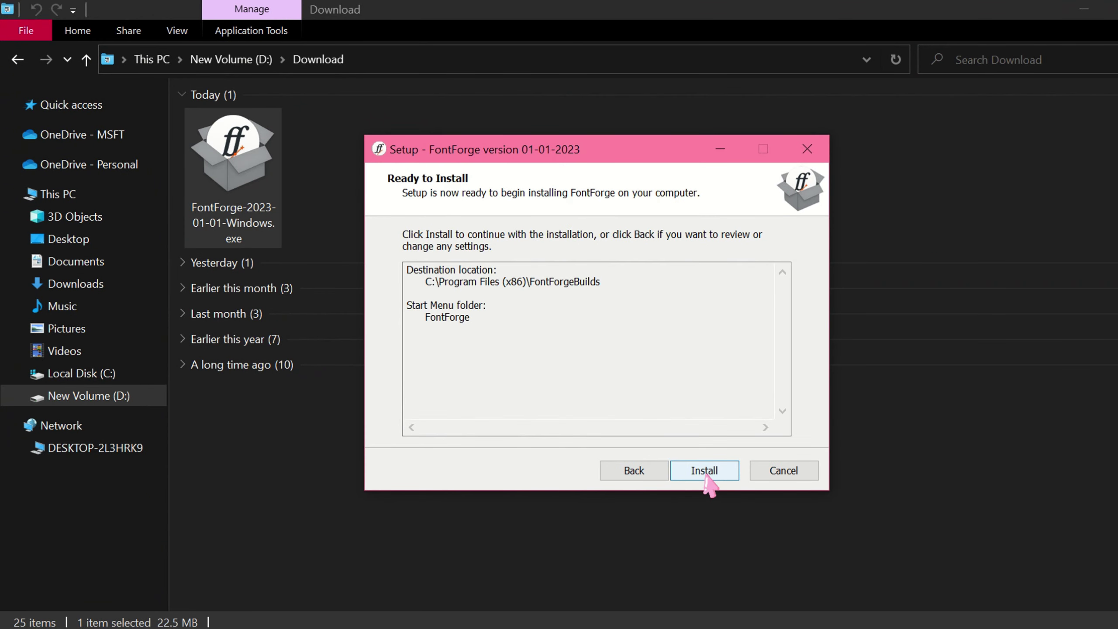
{"action": "left_click", "coordinate": [706, 477]}
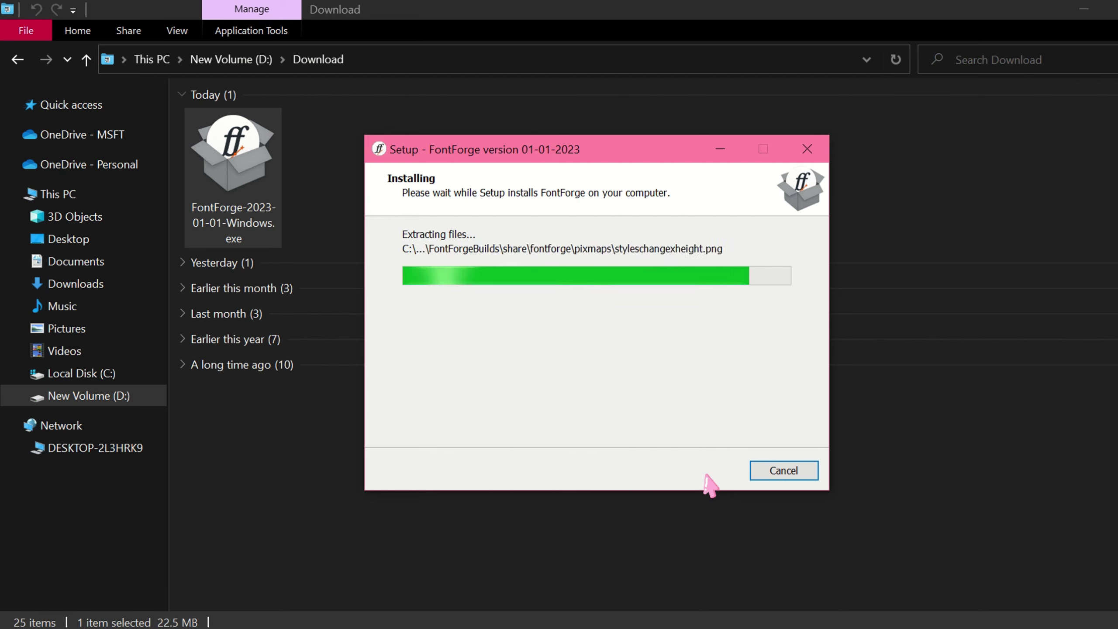
{"action": "left_click", "coordinate": [708, 479]}
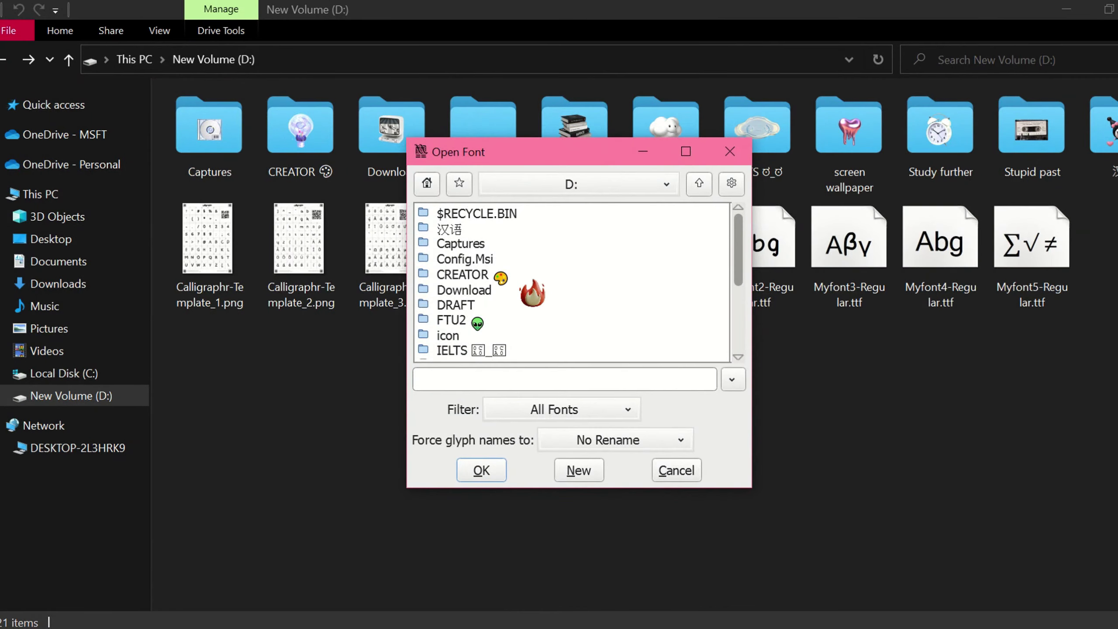
- Create a new blank font in FontForge
{"action": "scroll", "coordinate": [536, 299], "scroll_direction": "down", "scroll_amount": 3}
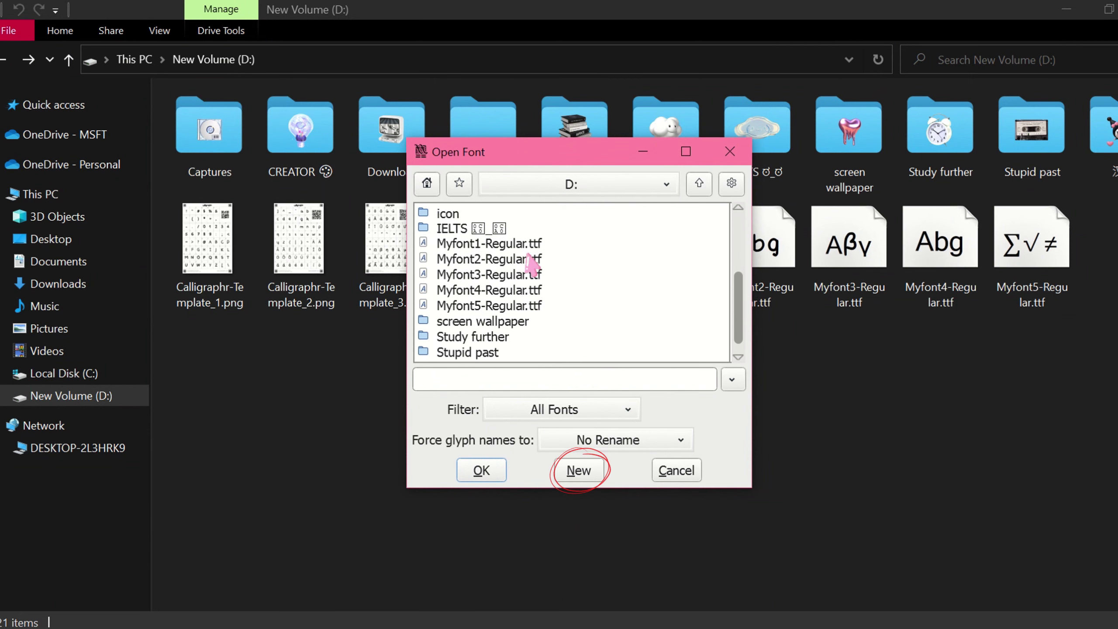
{"action": "left_click", "coordinate": [579, 471]}
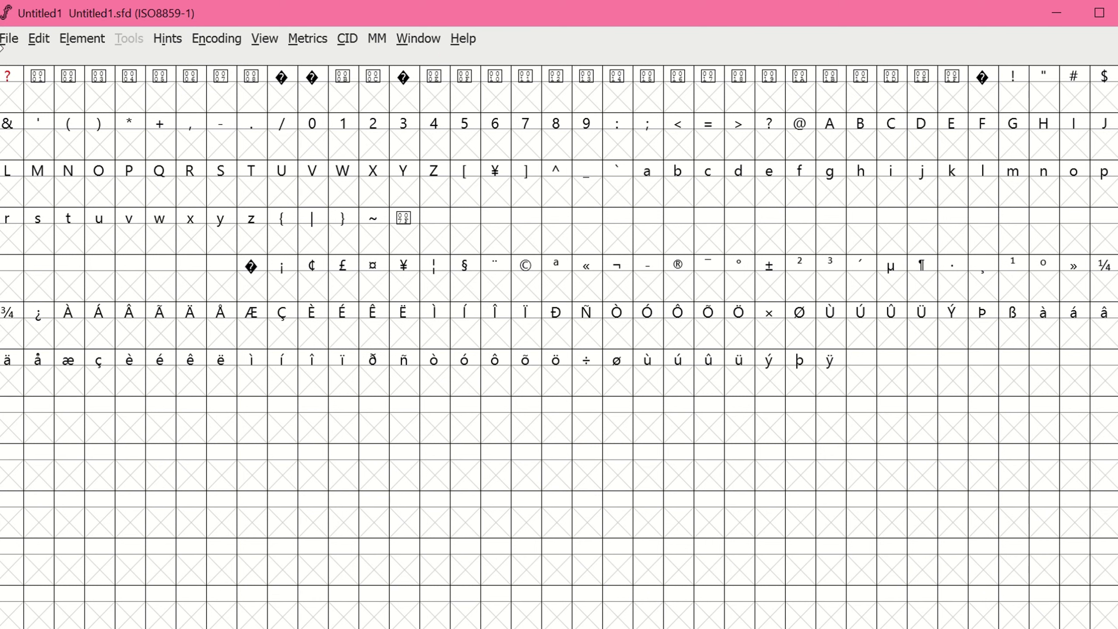
- Open Myfont1-Regular.ttf from drive D: alongside the blank font
{"action": "left_click", "coordinate": [9, 39]}
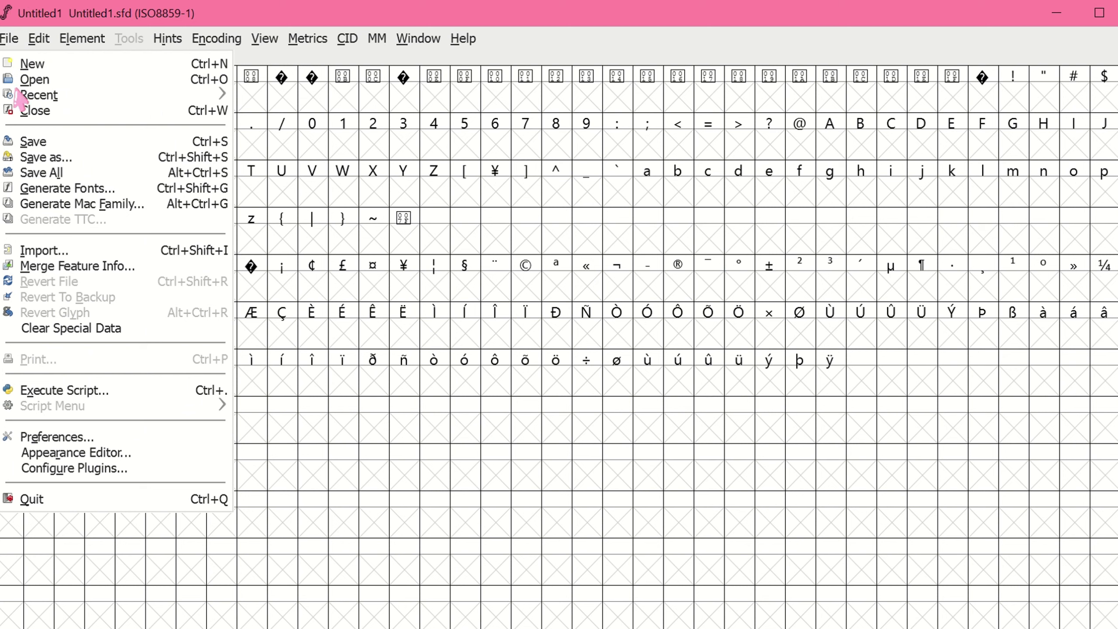
{"action": "left_click", "coordinate": [48, 81]}
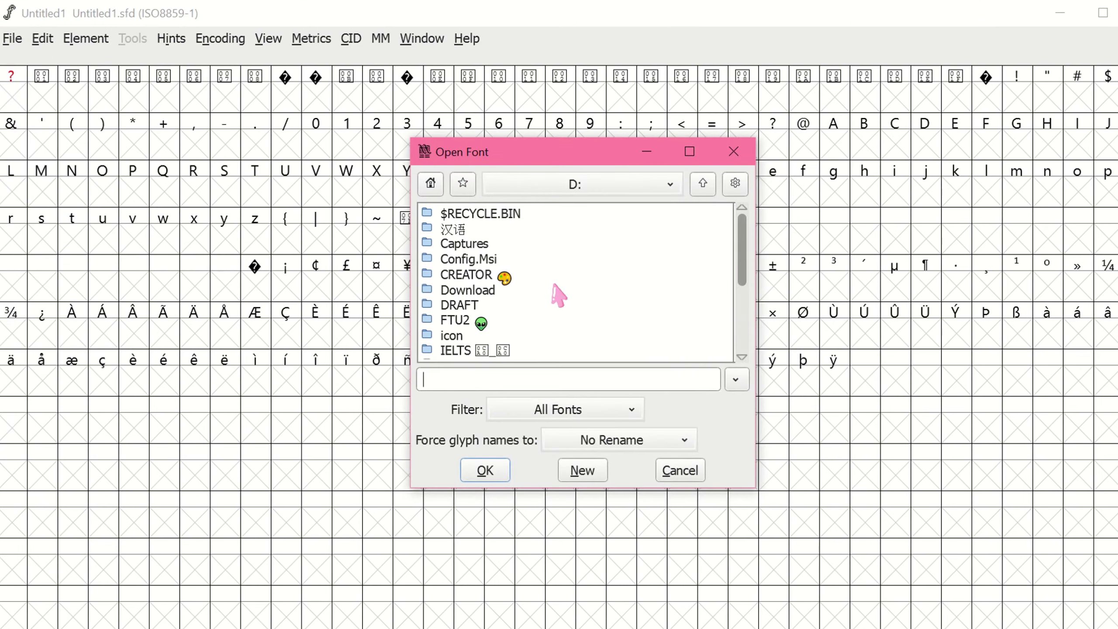
{"action": "scroll", "coordinate": [550, 299], "scroll_direction": "down", "scroll_amount": 4}
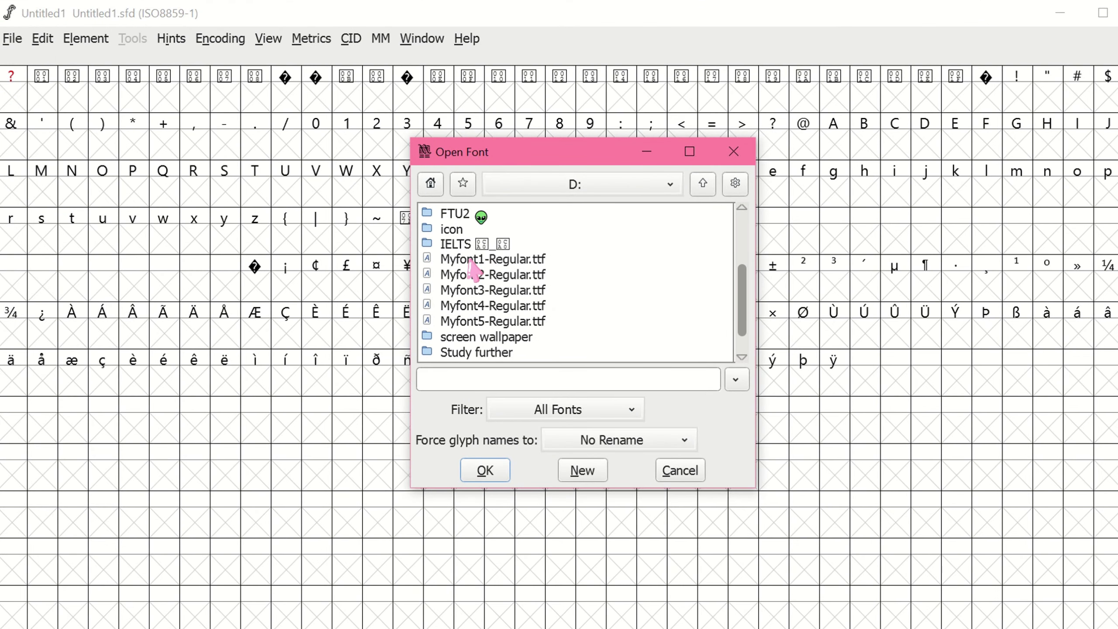
{"action": "double_click", "coordinate": [476, 260]}
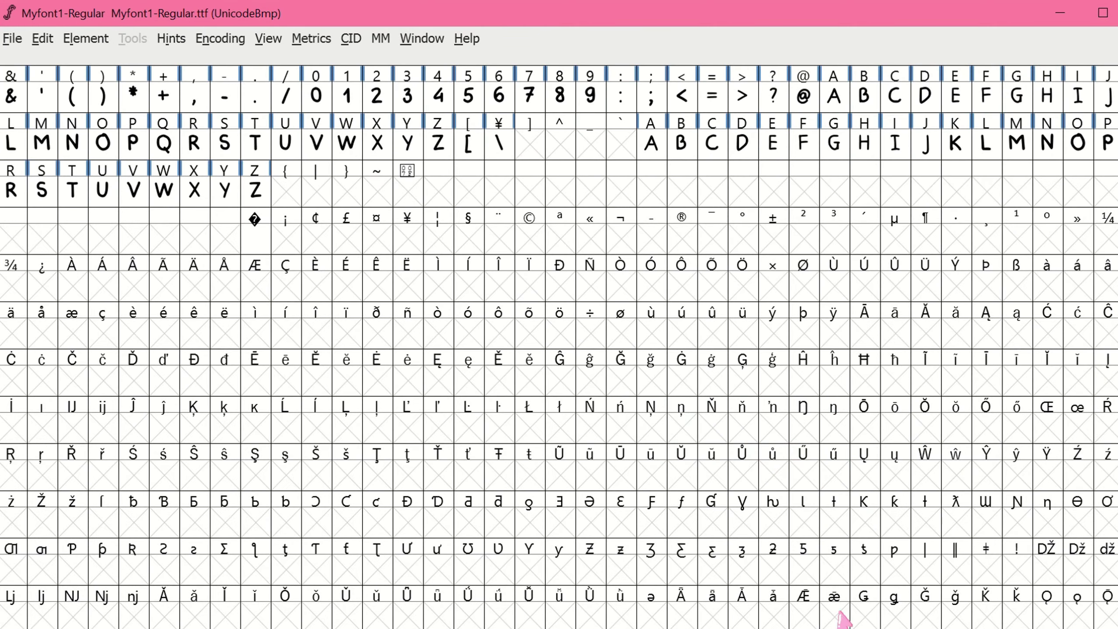
- Arrange the blank Untitled1 font and the Myfont1-Regular font window side by side
{"action": "left_click", "coordinate": [845, 625]}
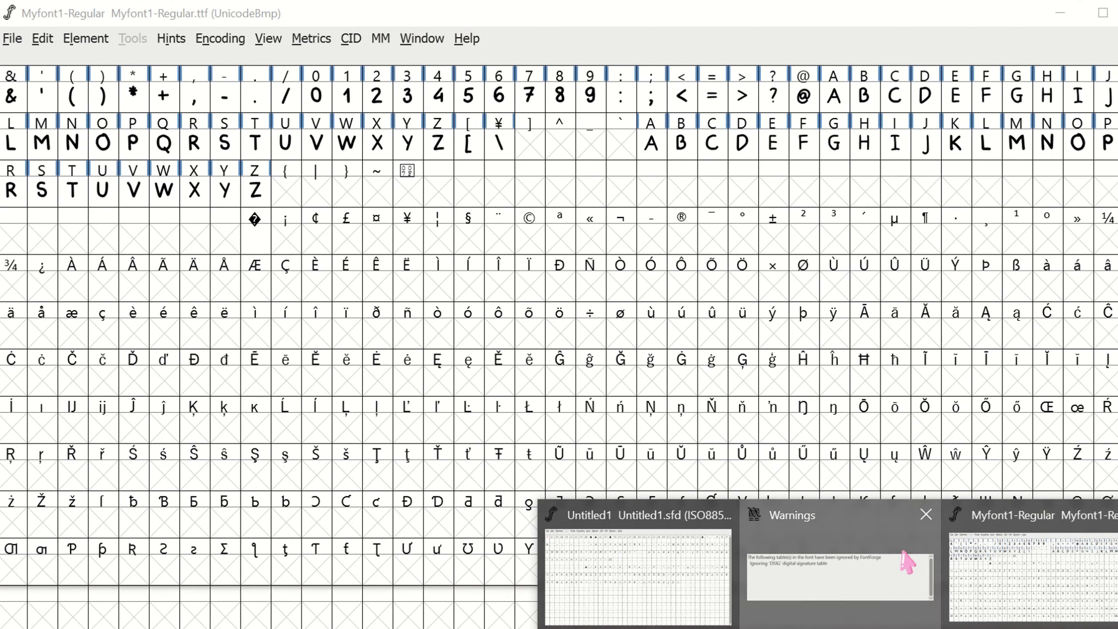
{"action": "left_click", "coordinate": [908, 569]}
{"action": "left_click", "coordinate": [1116, 487]}
{"action": "left_click_drag", "start_coordinate": [1116, 13], "coordinate": [1117, 247]}
{"action": "left_click", "coordinate": [219, 175]}
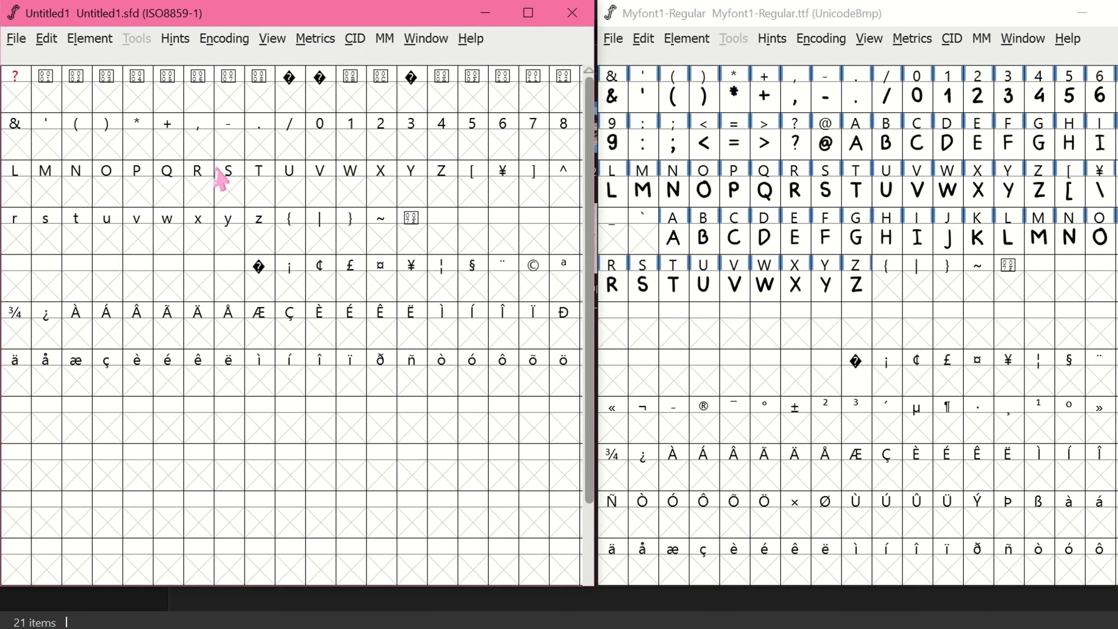
- Copy the glyphs from exclamation mark through backslash in Myfont1-Regular and paste them into the blank font from the exclamation mark slot
{"action": "left_click", "coordinate": [948, 191]}
{"action": "left_click_drag", "start_coordinate": [1036, 150], "coordinate": [1111, 285]}
{"action": "right_click", "coordinate": [1111, 286]}
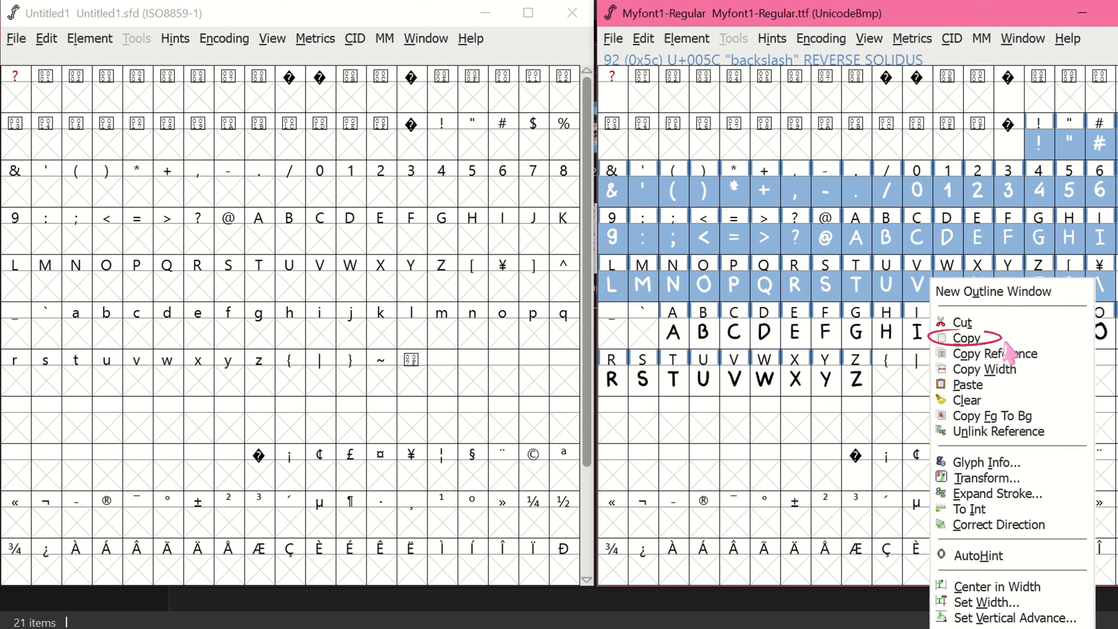
{"action": "left_click", "coordinate": [961, 339]}
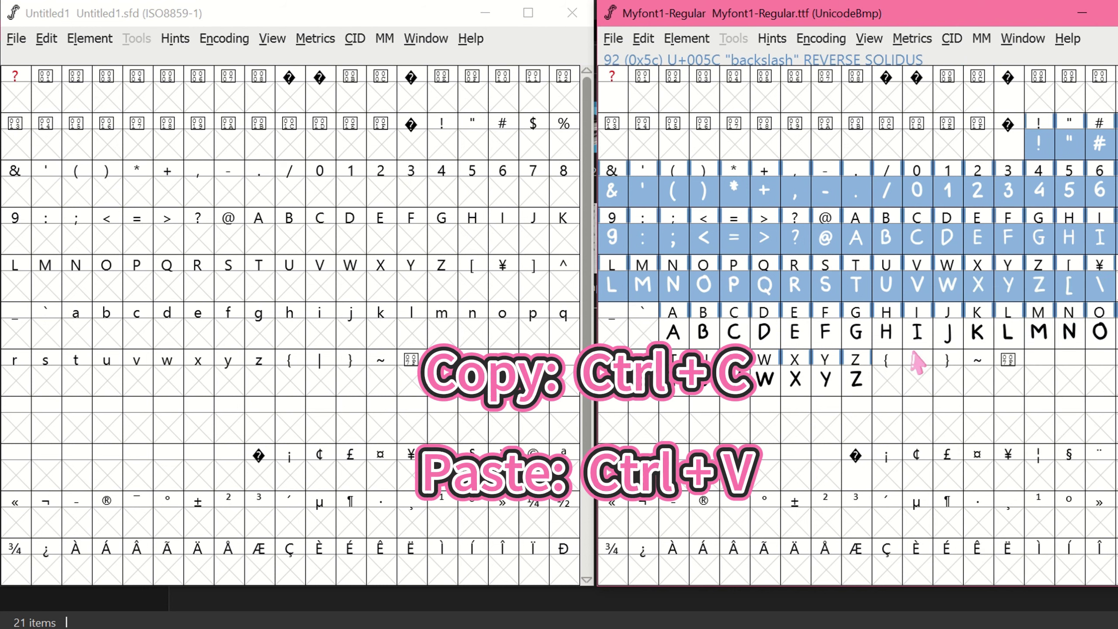
{"action": "left_click", "coordinate": [443, 142]}
{"action": "right_click", "coordinate": [444, 142]}
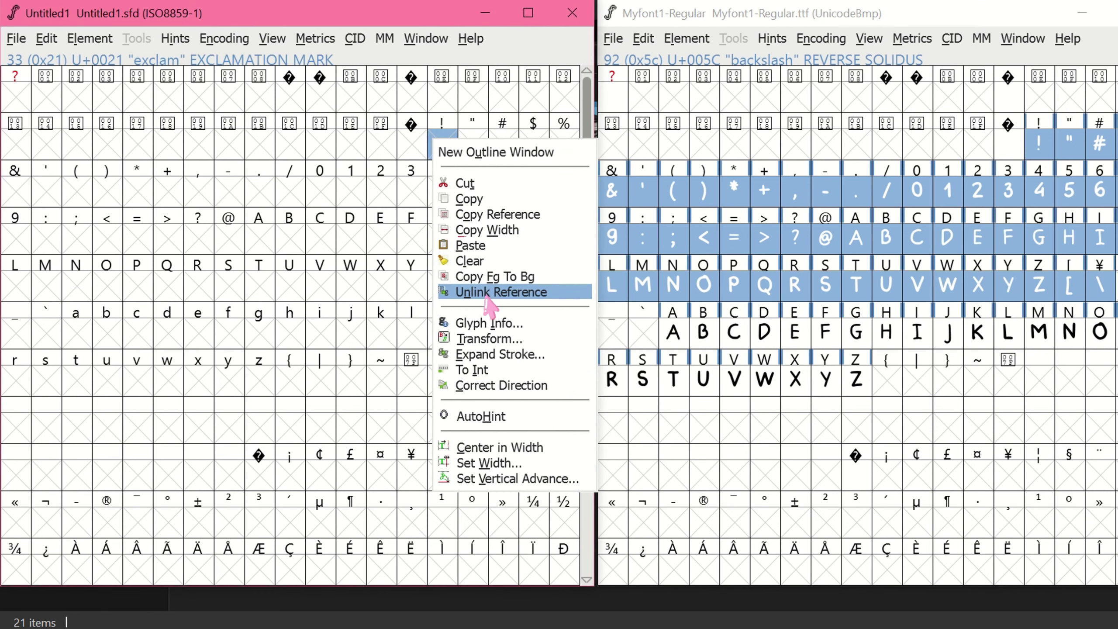
{"action": "left_click", "coordinate": [499, 245]}
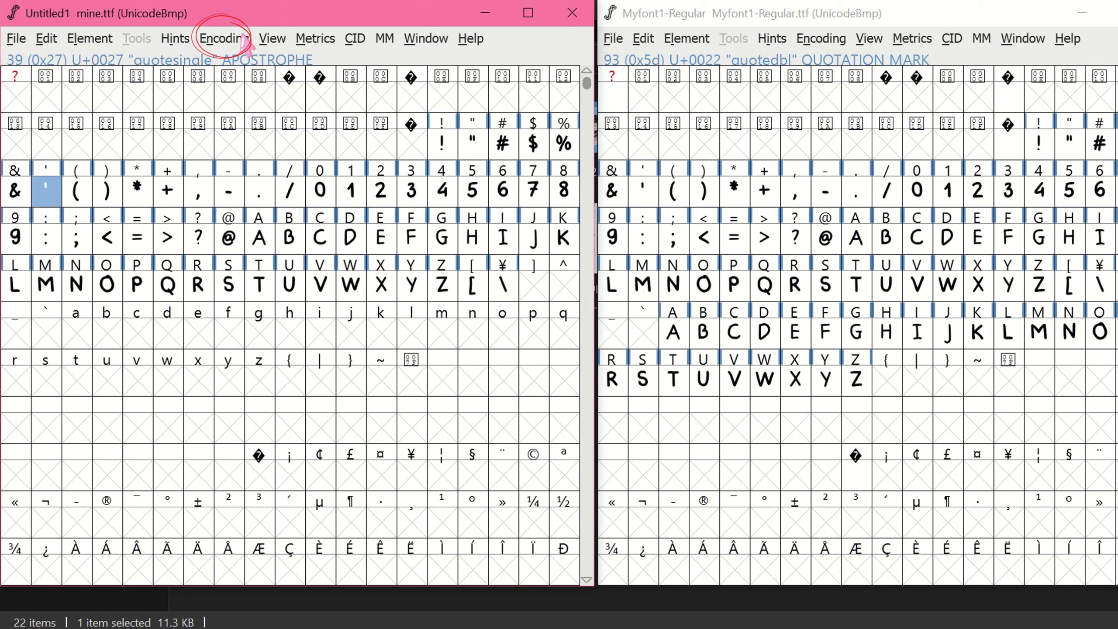
- Look through the Reencode choices for the new font and find ISO 10646-1 (Unicode, BMP)
{"action": "left_click", "coordinate": [245, 42]}
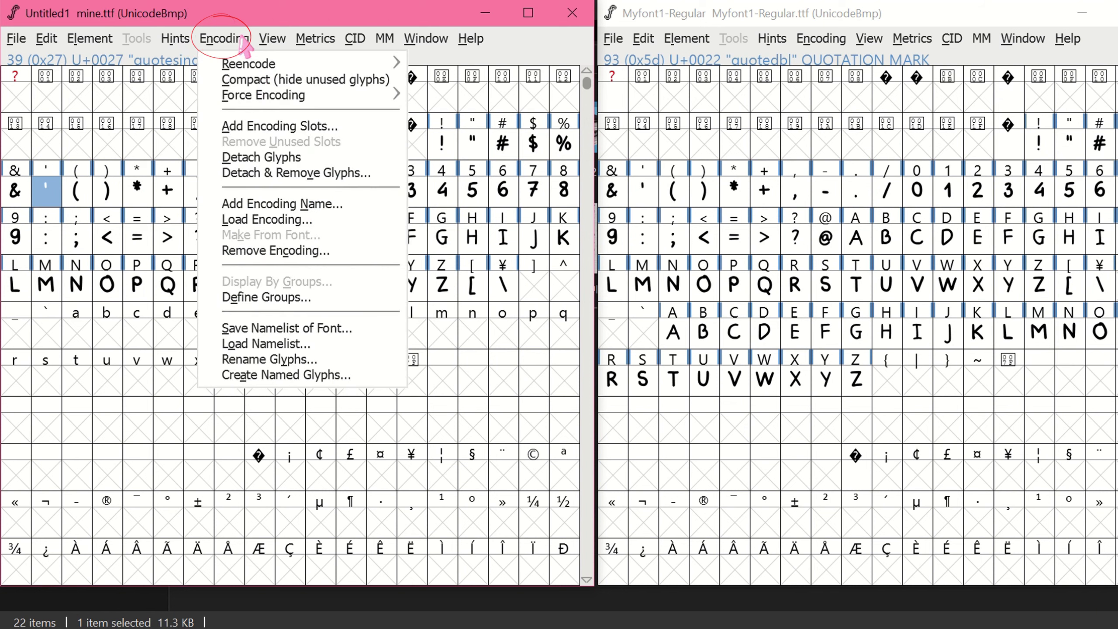
{"action": "left_click", "coordinate": [273, 65]}
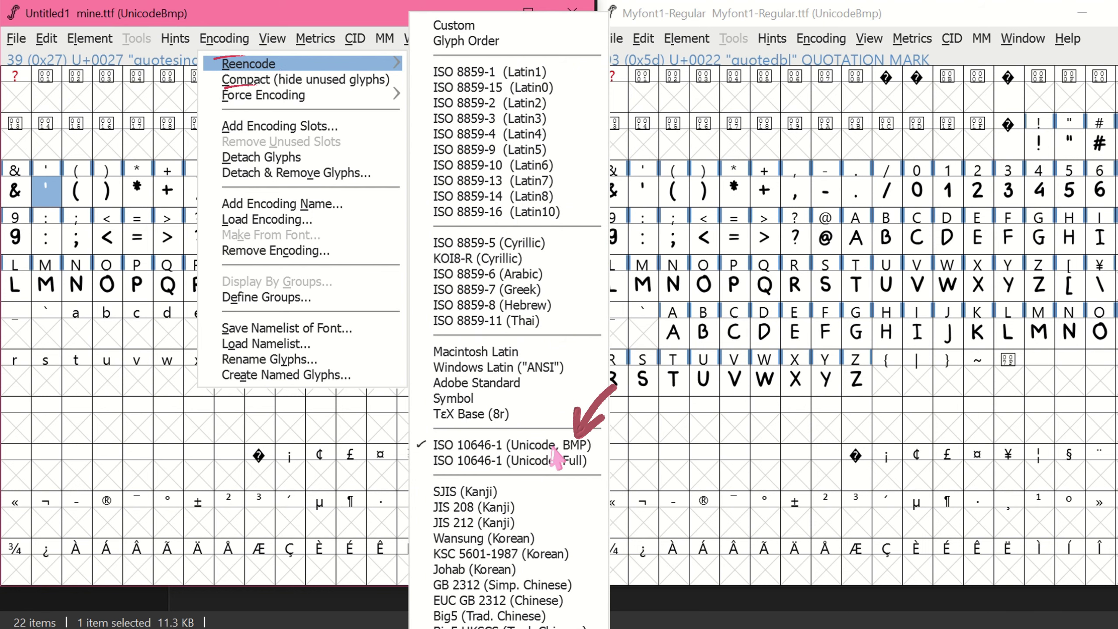
{"action": "key", "text": "Down"}
{"action": "key", "text": "Down"}
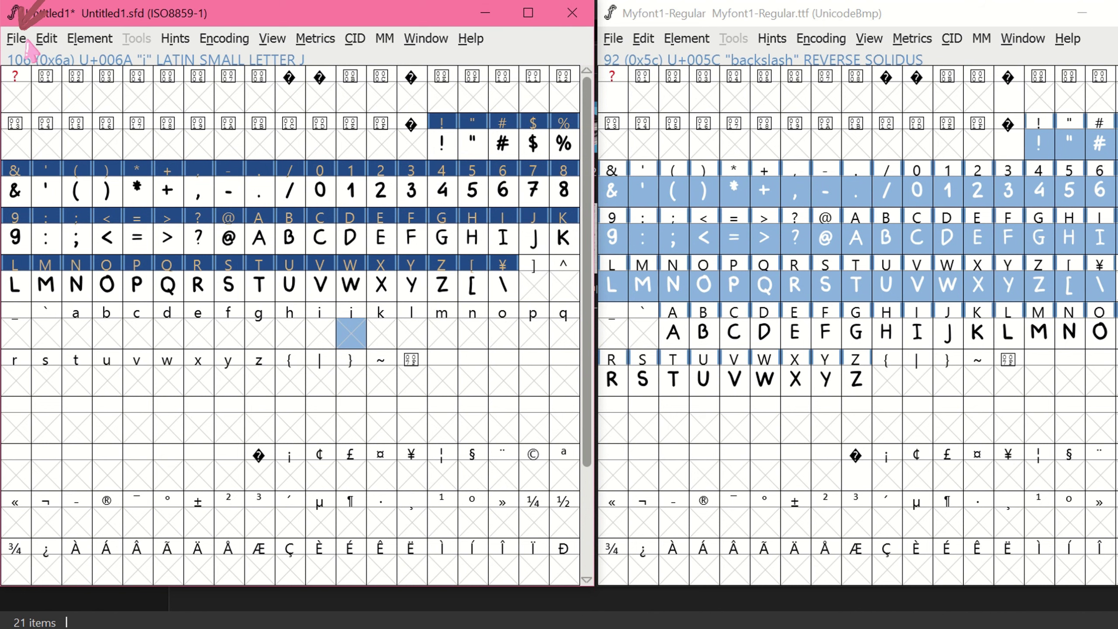
- Generate the new font on drive D: as a TrueType file named mine.ttf, accepting the validation prompts
{"action": "left_click", "coordinate": [16, 39]}
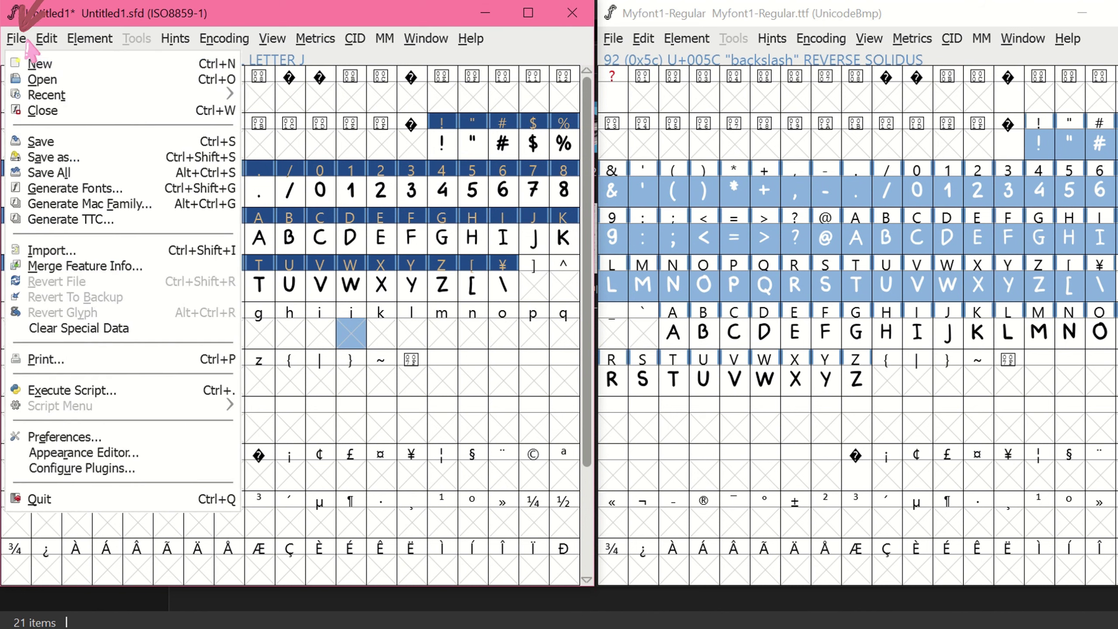
{"action": "left_click", "coordinate": [146, 188]}
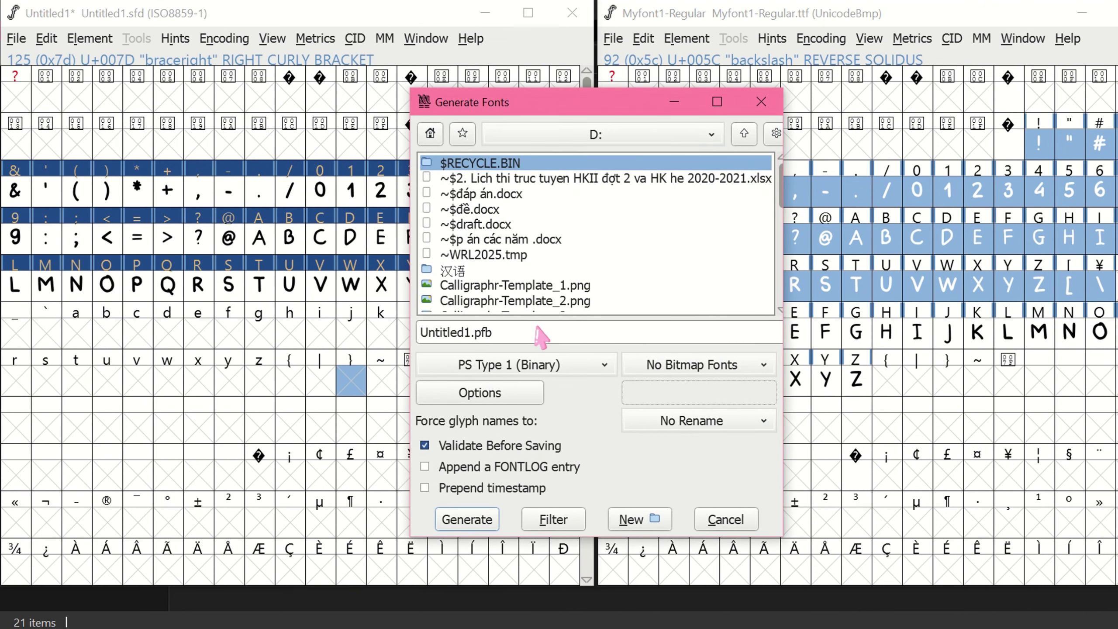
{"action": "left_click", "coordinate": [566, 368]}
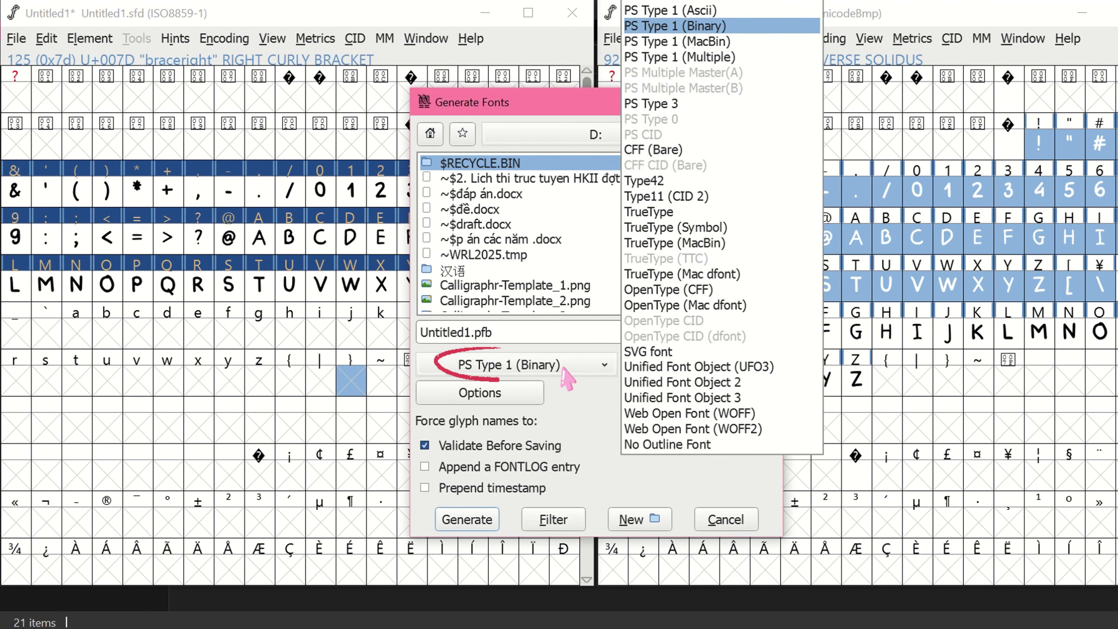
{"action": "left_click", "coordinate": [655, 213]}
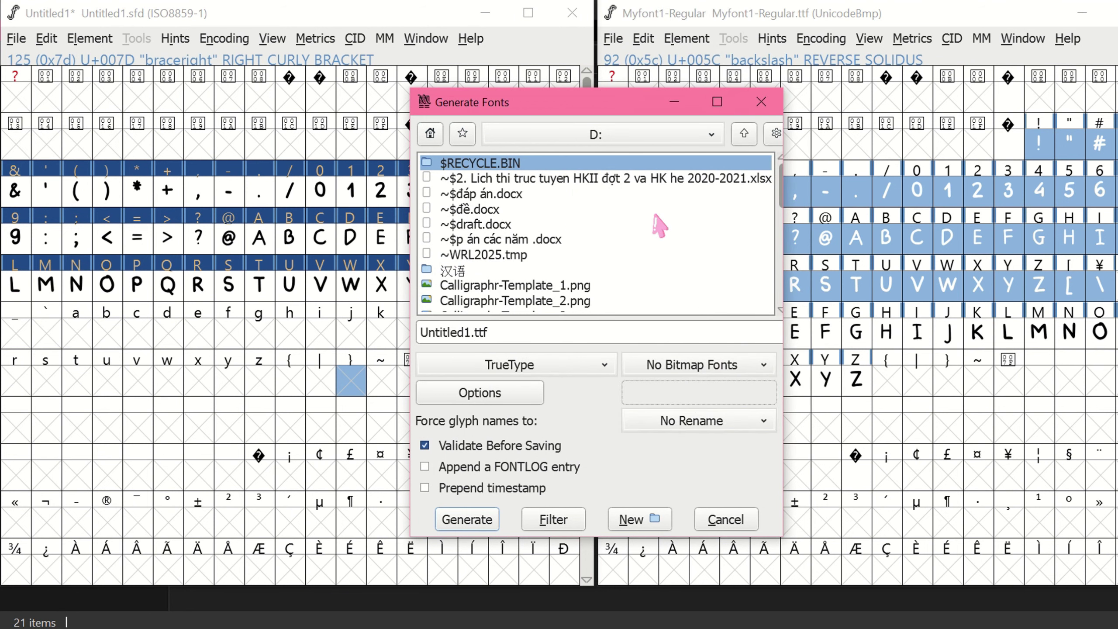
{"action": "double_click", "coordinate": [481, 342]}
{"action": "type", "text": "mine"}
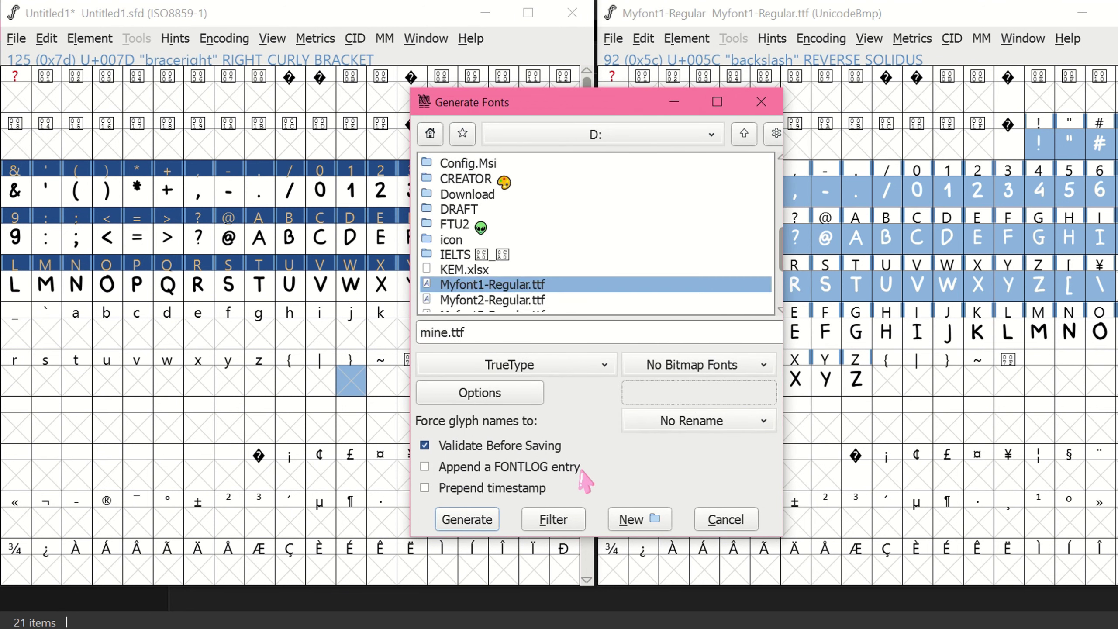
{"action": "left_click", "coordinate": [481, 521]}
{"action": "left_click", "coordinate": [531, 377]}
{"action": "left_click", "coordinate": [578, 369]}
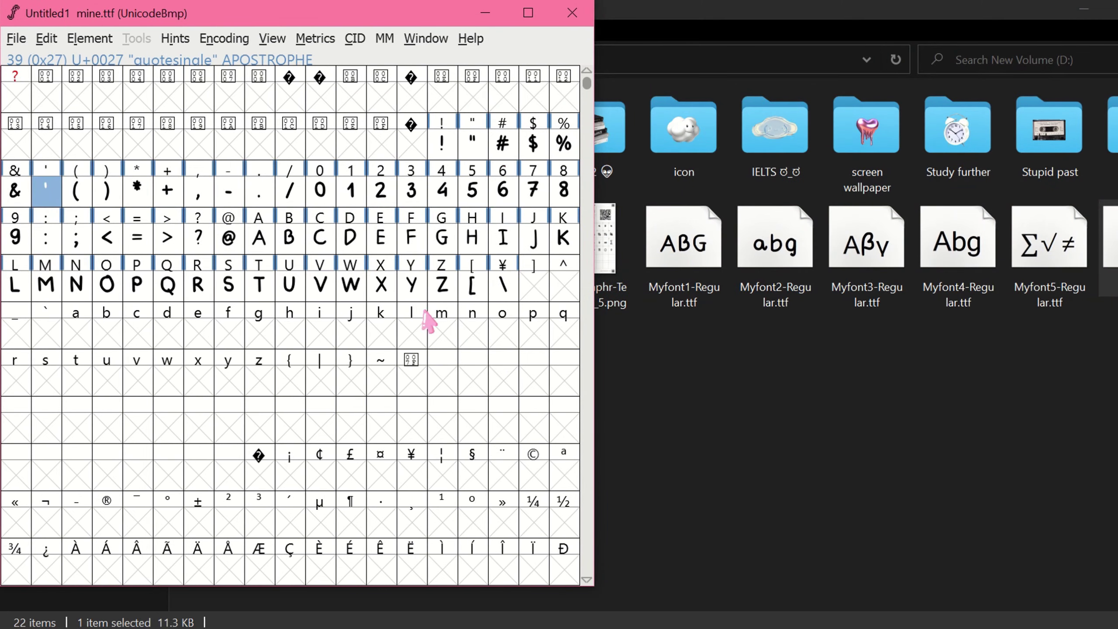
- Open Myfont2-Regular.ttf from drive D: and place its window beside mine.ttf
{"action": "left_click", "coordinate": [16, 39]}
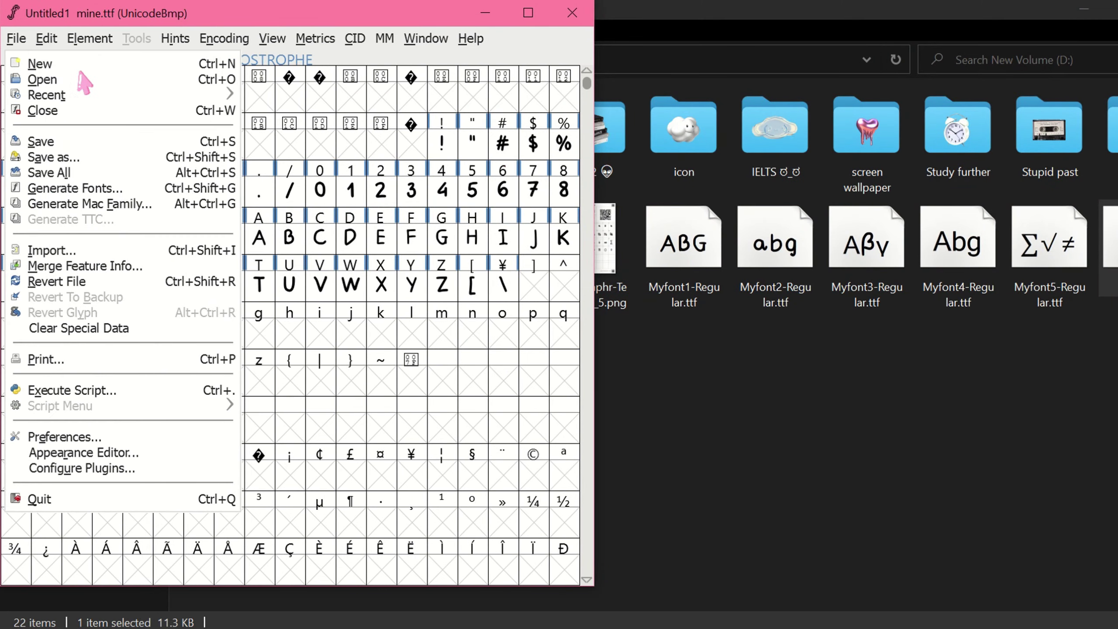
{"action": "left_click", "coordinate": [93, 80]}
{"action": "left_click", "coordinate": [646, 186]}
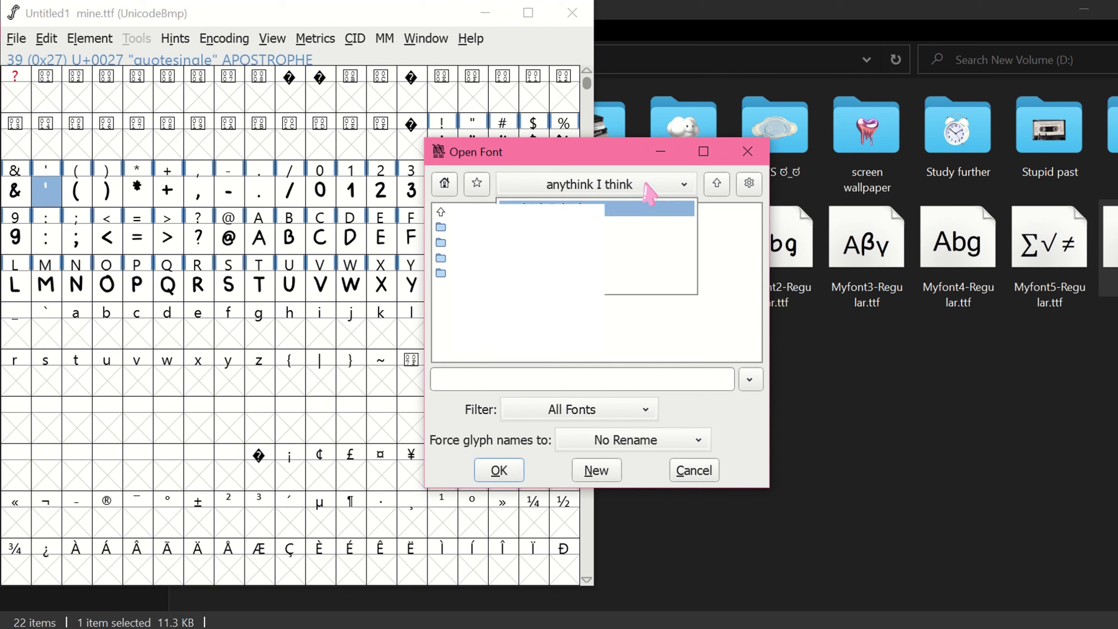
{"action": "left_click", "coordinate": [559, 288]}
{"action": "scroll", "coordinate": [519, 350], "scroll_direction": "down", "scroll_amount": 2}
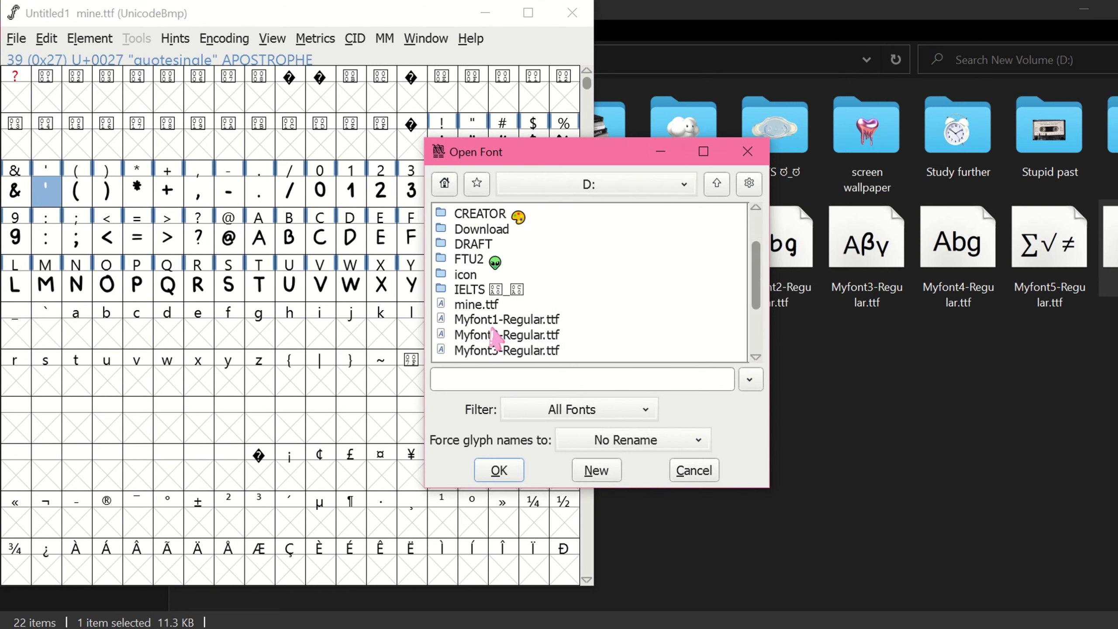
{"action": "left_click", "coordinate": [505, 338]}
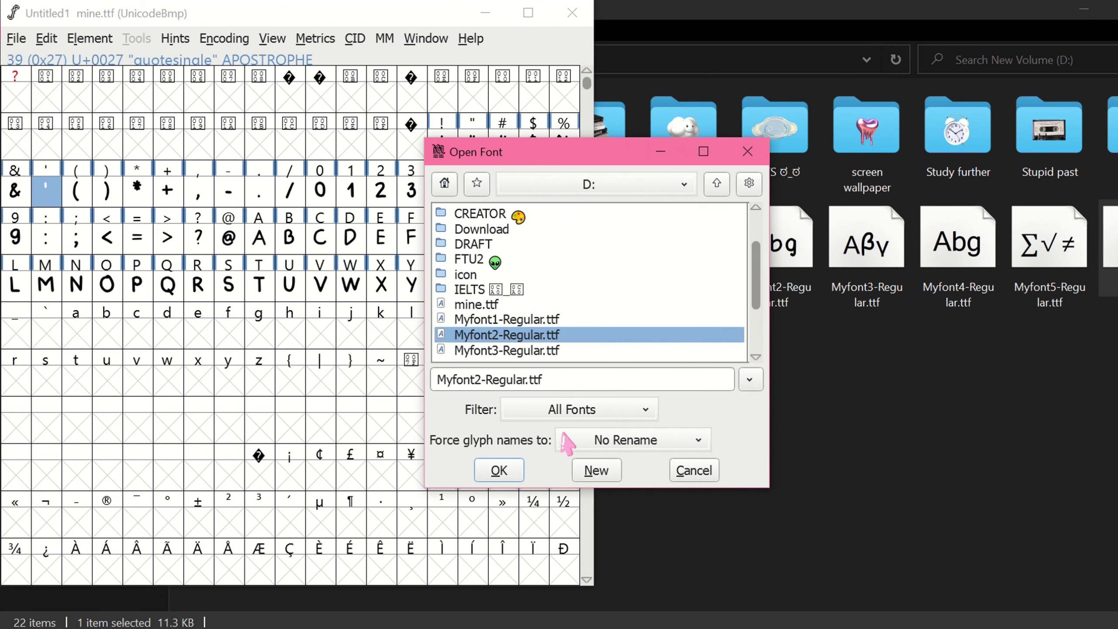
{"action": "left_click", "coordinate": [499, 470]}
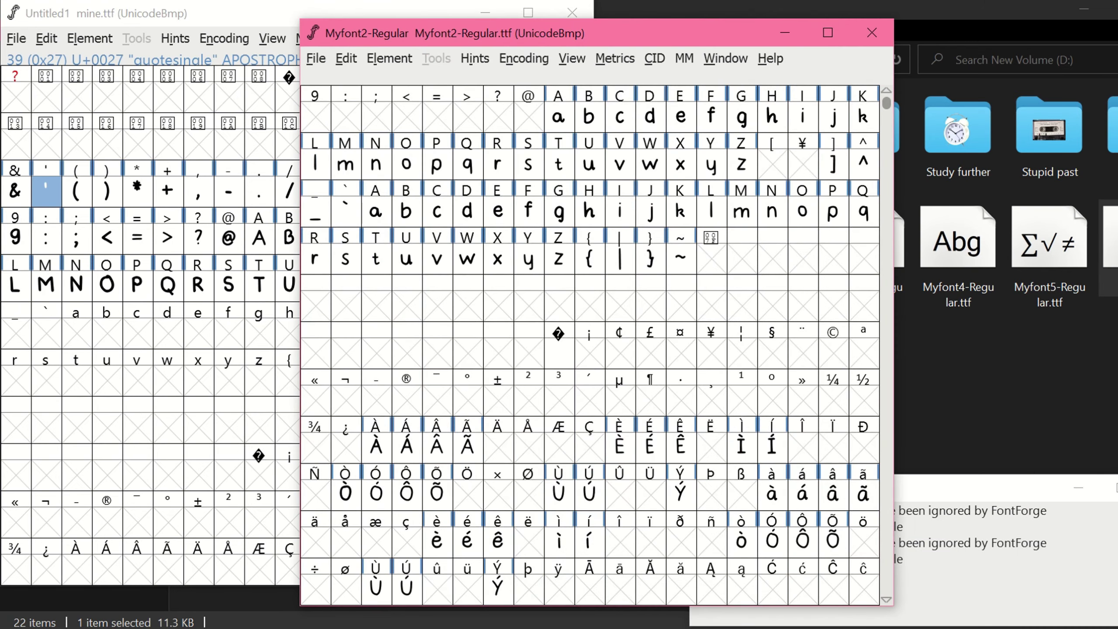
{"action": "left_click_drag", "start_coordinate": [693, 37], "coordinate": [1114, 123]}
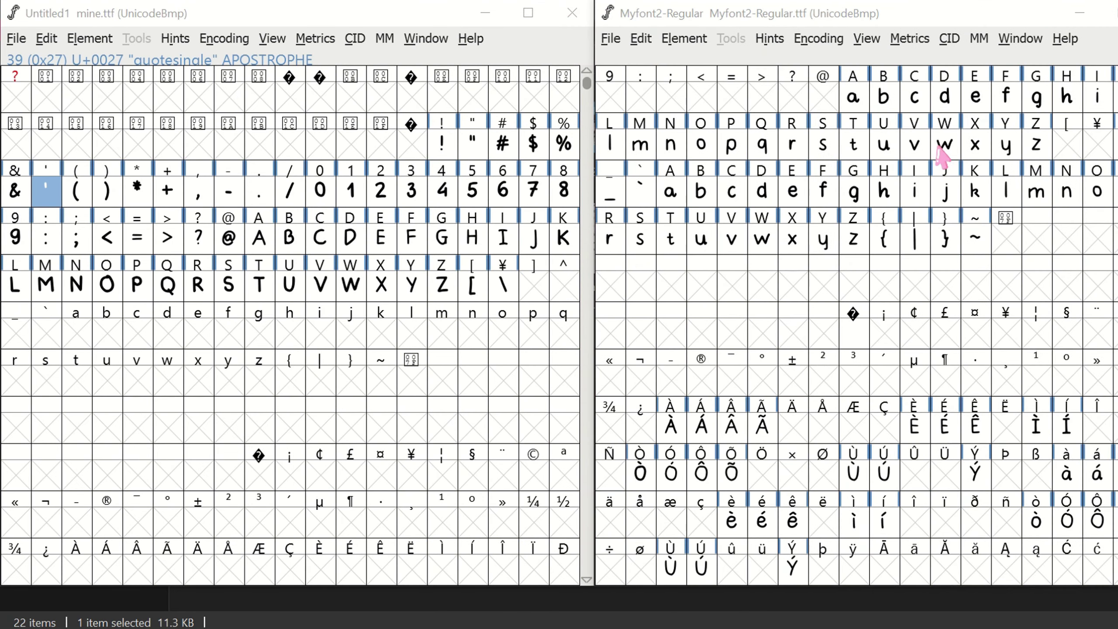
- Copy the glyphs from right square bracket through tilde in Myfont2-Regular and paste them into mine.ttf from the right square bracket slot
{"action": "scroll", "coordinate": [940, 160], "scroll_direction": "up", "scroll_amount": 3}
{"action": "left_click", "coordinate": [674, 330]}
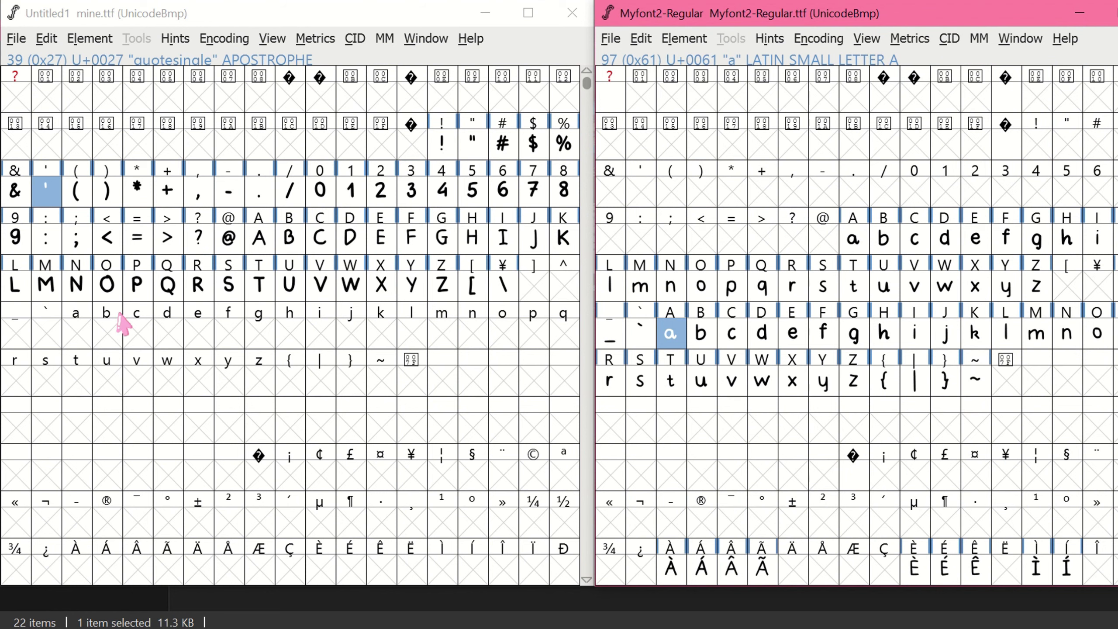
{"action": "left_click", "coordinate": [112, 335]}
{"action": "left_click_drag", "start_coordinate": [1111, 286], "coordinate": [987, 387]}
{"action": "right_click", "coordinate": [988, 390]}
{"action": "left_click", "coordinate": [1008, 90]}
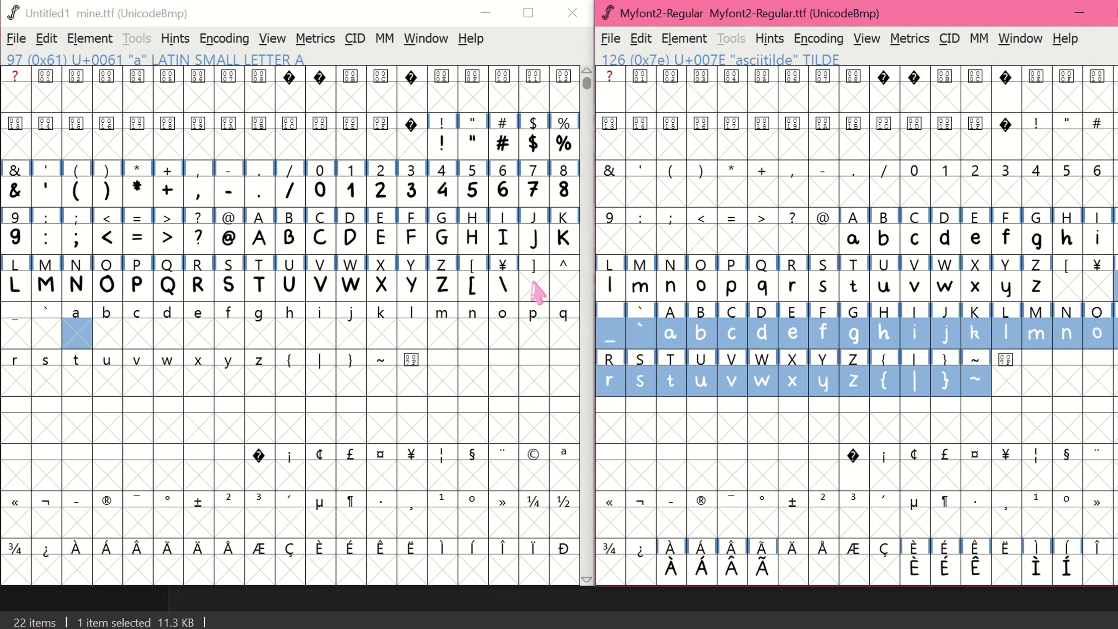
{"action": "left_click", "coordinate": [533, 288]}
{"action": "key", "text": "ctrl+v"}
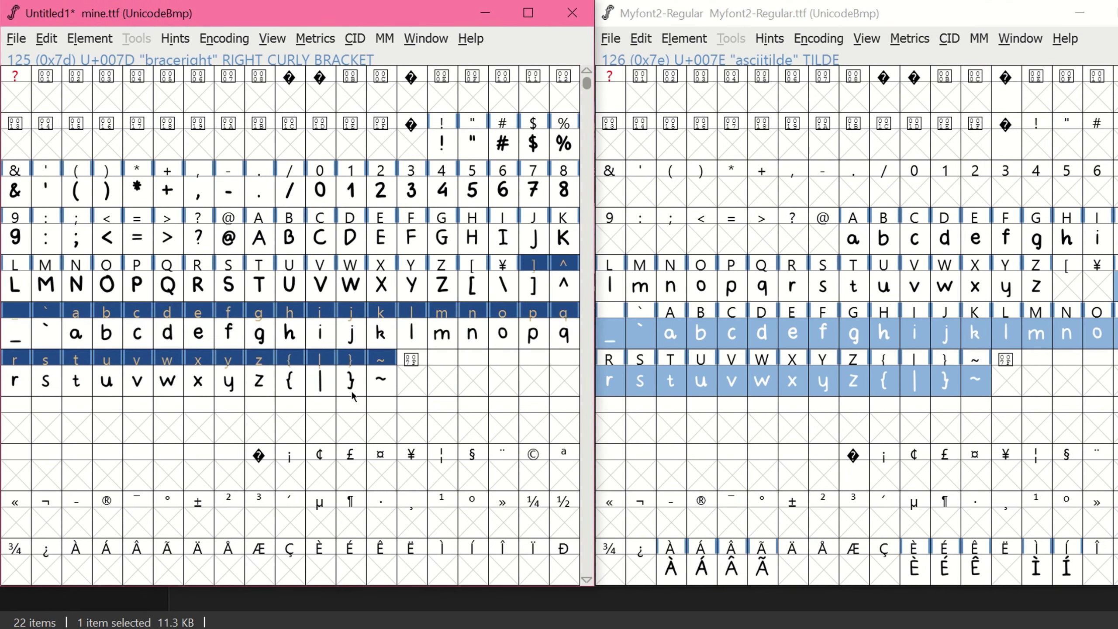
- Copy the accented glyphs from À through ý in Myfont2-Regular and paste them into mine.ttf from the À slot
{"action": "scroll", "coordinate": [299, 378], "scroll_direction": "down", "scroll_amount": 2}
{"action": "scroll", "coordinate": [836, 309], "scroll_direction": "down", "scroll_amount": 6}
{"action": "left_click_drag", "start_coordinate": [670, 284], "coordinate": [820, 433]}
{"action": "key", "text": "ctrl+c"}
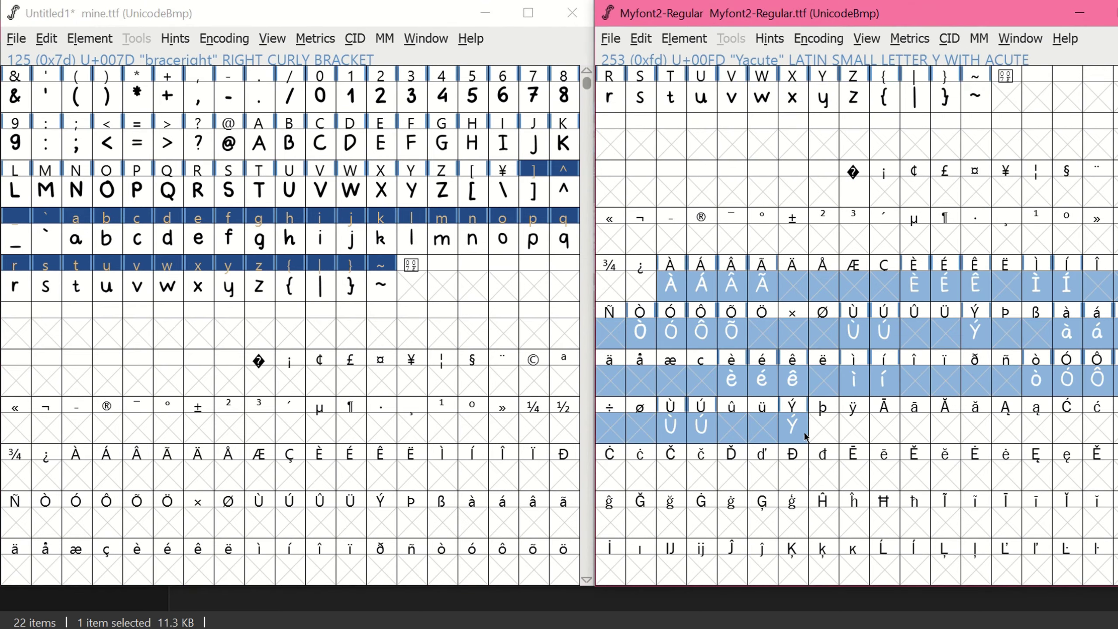
{"action": "scroll", "coordinate": [335, 403], "scroll_direction": "down", "scroll_amount": 3}
{"action": "right_click", "coordinate": [86, 339]}
{"action": "left_click", "coordinate": [110, 124]}
{"action": "left_click", "coordinate": [885, 426]}
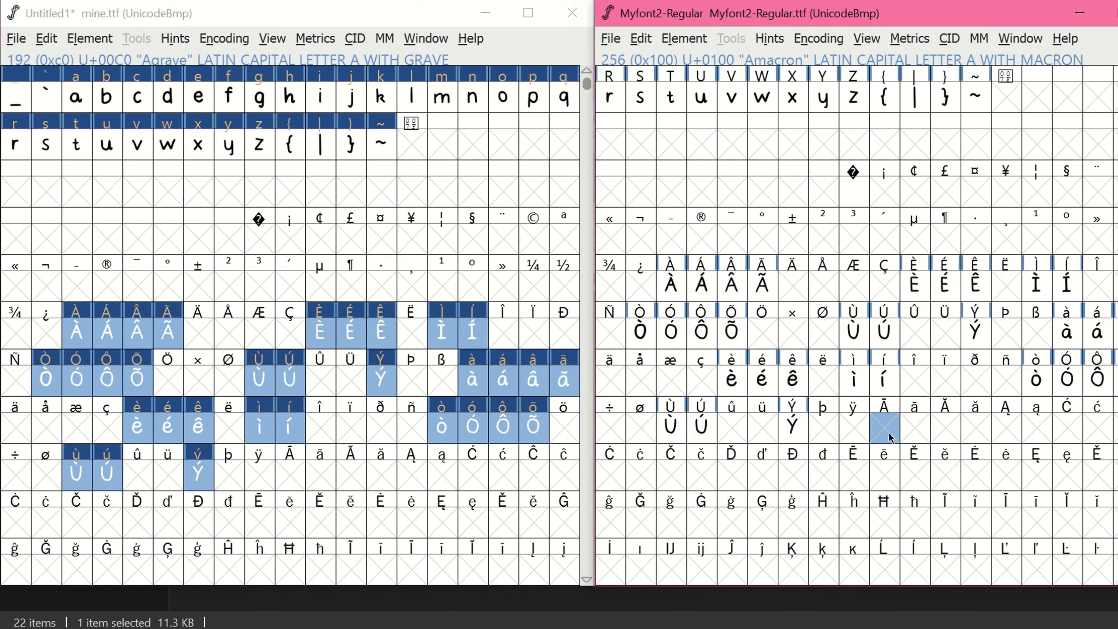
- Compact Myfont2-Regular to hide its unused glyphs and compare its characters with those pasted into mine.ttf
{"action": "scroll", "coordinate": [786, 496], "scroll_direction": "up", "scroll_amount": 1}
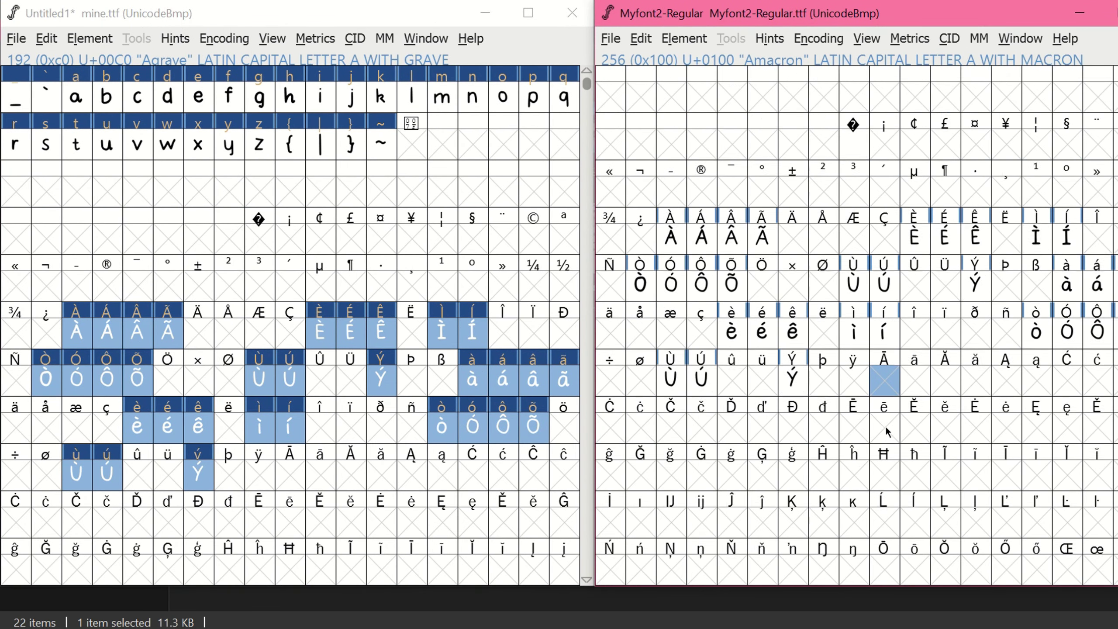
{"action": "left_click", "coordinate": [819, 41]}
{"action": "left_click", "coordinate": [828, 81]}
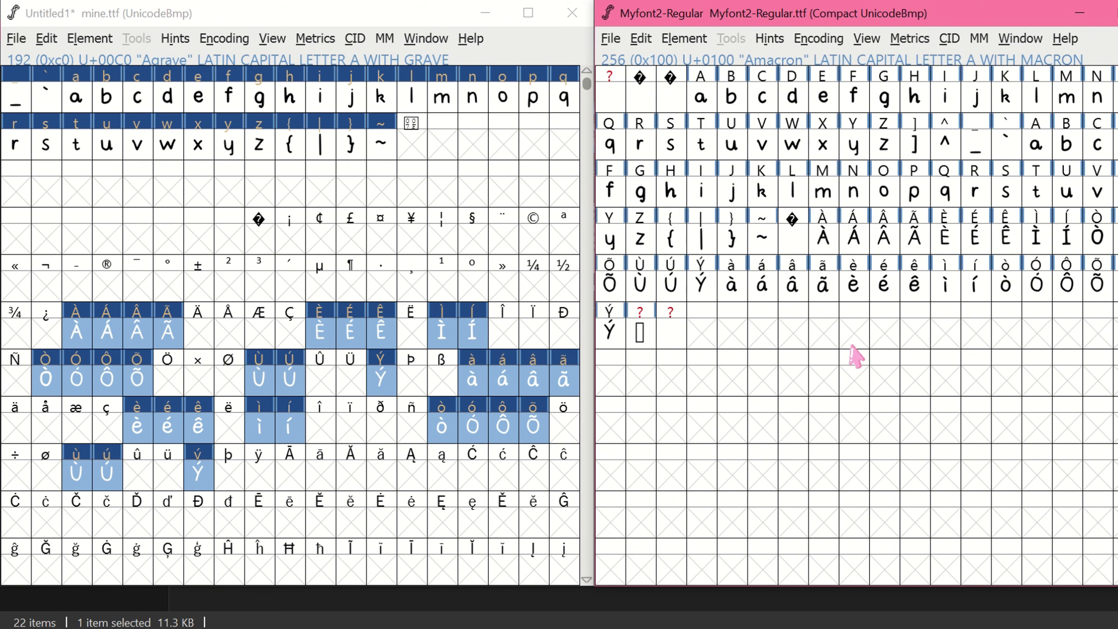
{"action": "scroll", "coordinate": [352, 378], "scroll_direction": "up", "scroll_amount": 3}
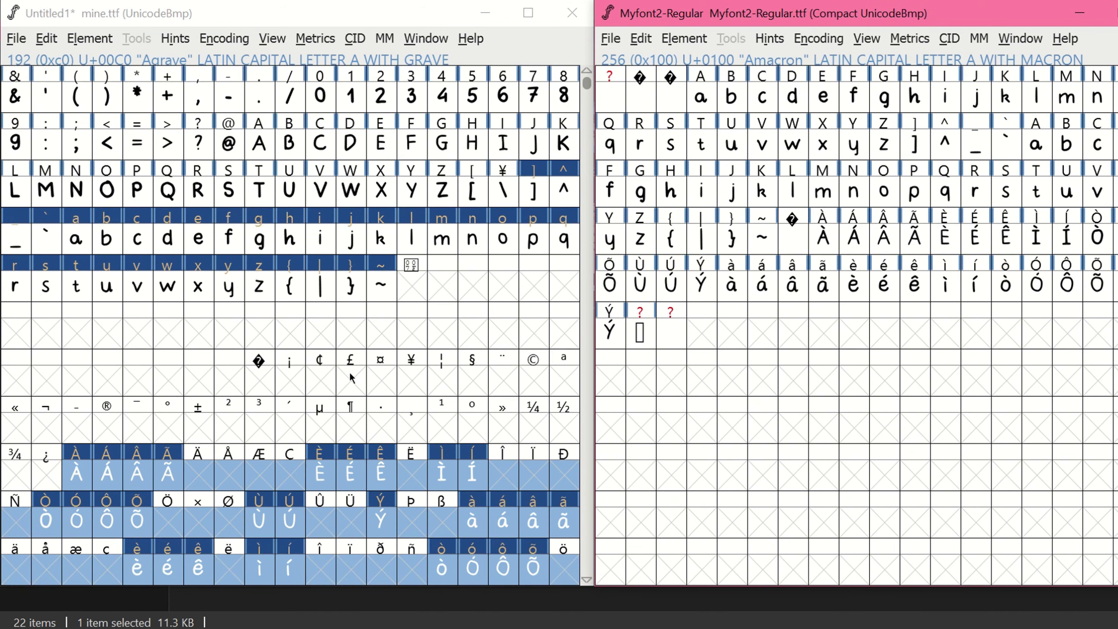
{"action": "scroll", "coordinate": [352, 377], "scroll_direction": "down", "scroll_amount": 2}
{"action": "scroll", "coordinate": [433, 180], "scroll_direction": "up", "scroll_amount": 2}
{"action": "scroll", "coordinate": [40, 103], "scroll_direction": "down", "scroll_amount": 2}
{"action": "left_click", "coordinate": [266, 292]}
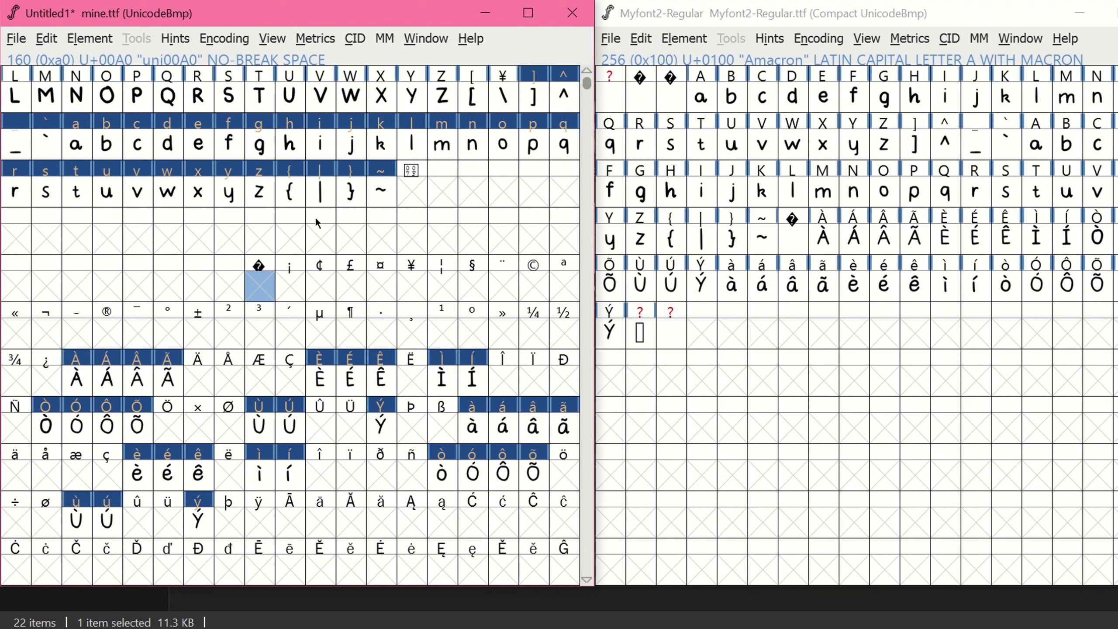
{"action": "left_click", "coordinate": [643, 24]}
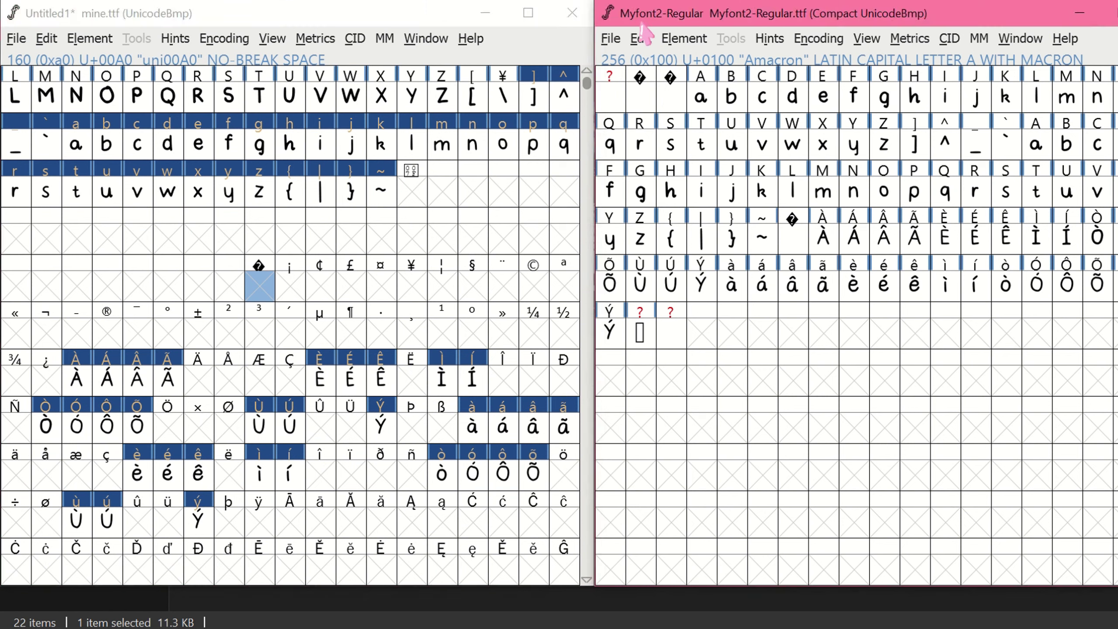
- Generate the combined font as TrueType over the existing mine.ttf on drive D:, accepting the non-standard em-size and skipping the error review
{"action": "left_click", "coordinate": [115, 16]}
{"action": "left_click", "coordinate": [17, 39]}
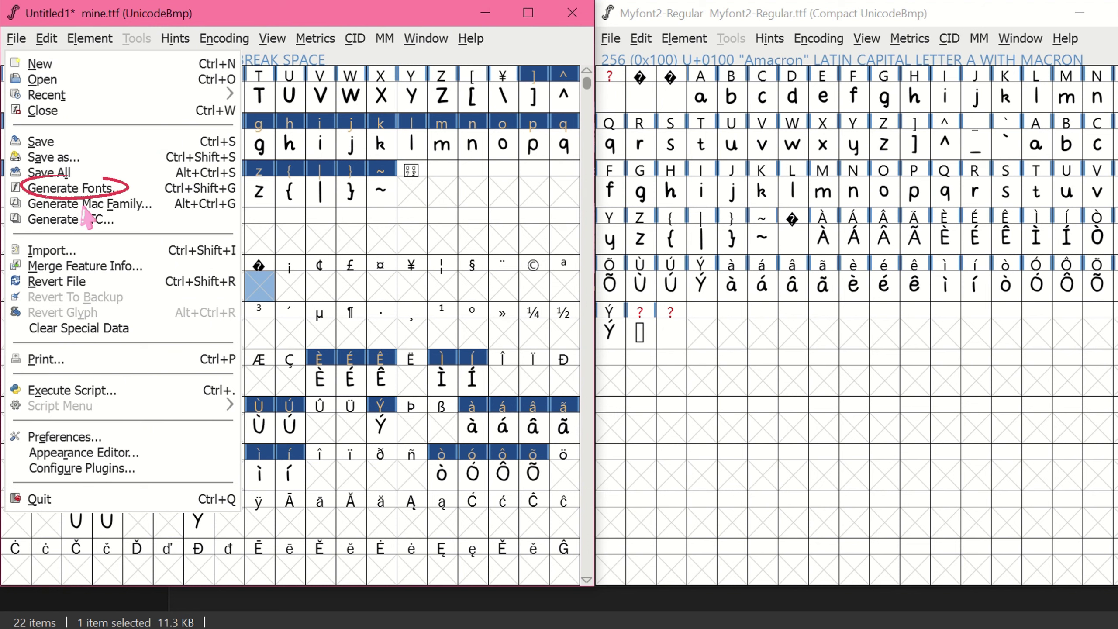
{"action": "left_click", "coordinate": [61, 190]}
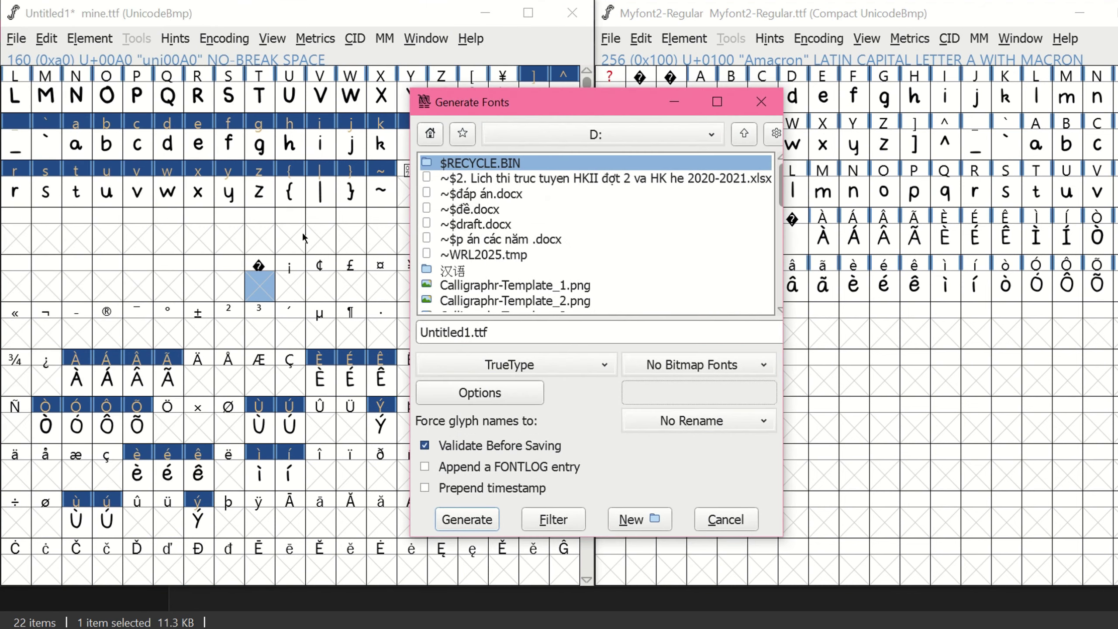
{"action": "scroll", "coordinate": [537, 234], "scroll_direction": "down", "scroll_amount": 3}
{"action": "scroll", "coordinate": [542, 245], "scroll_direction": "down", "scroll_amount": 3}
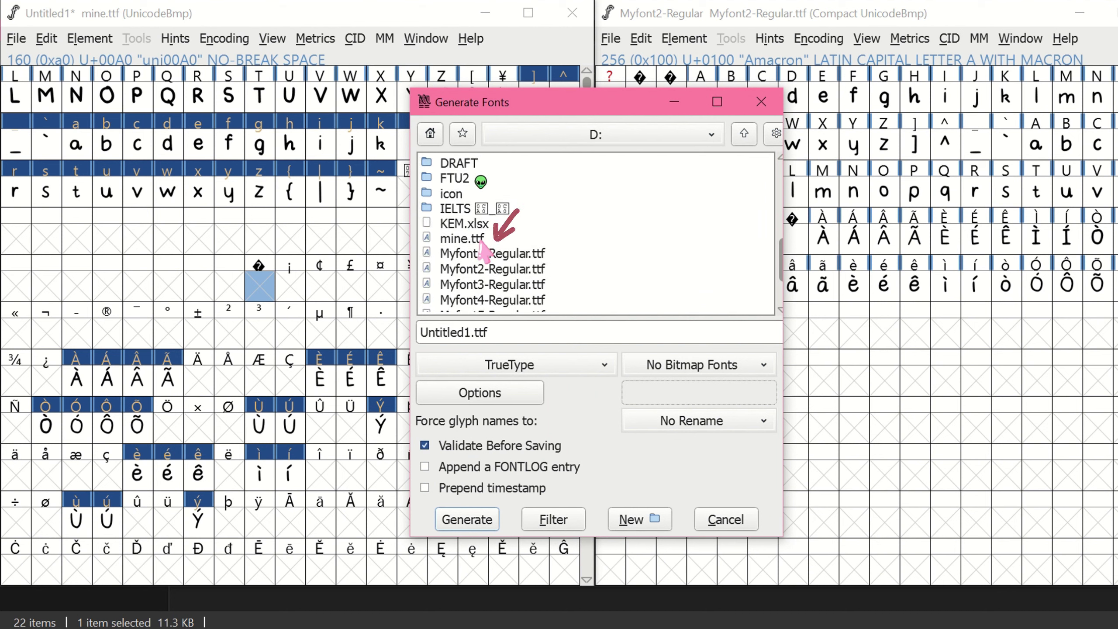
{"action": "left_click", "coordinate": [482, 241]}
{"action": "left_click", "coordinate": [491, 521]}
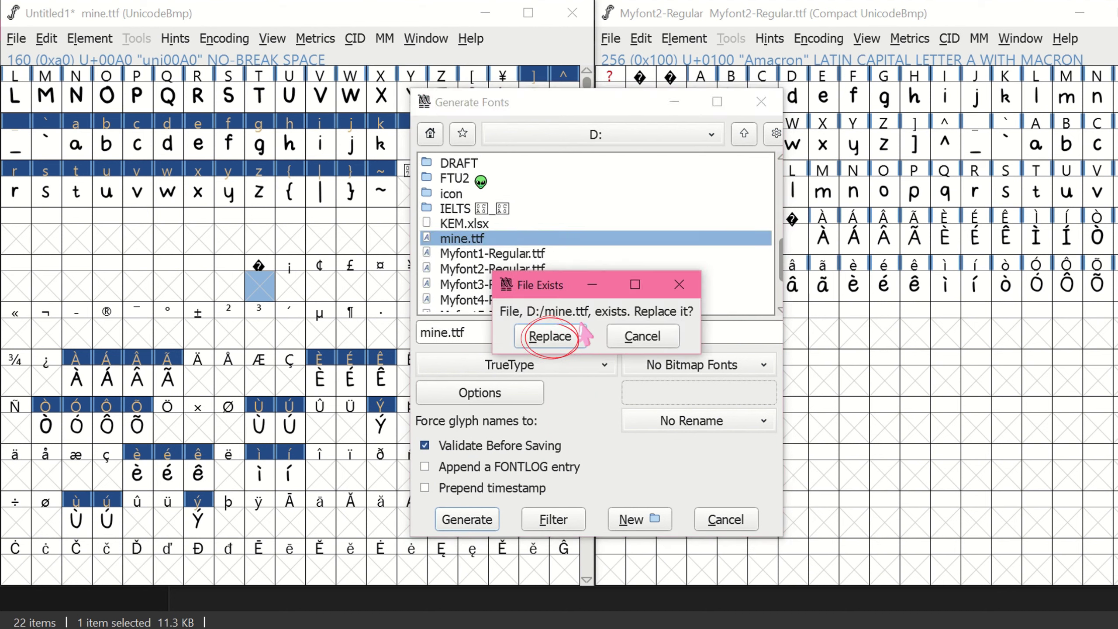
{"action": "left_click", "coordinate": [574, 338]}
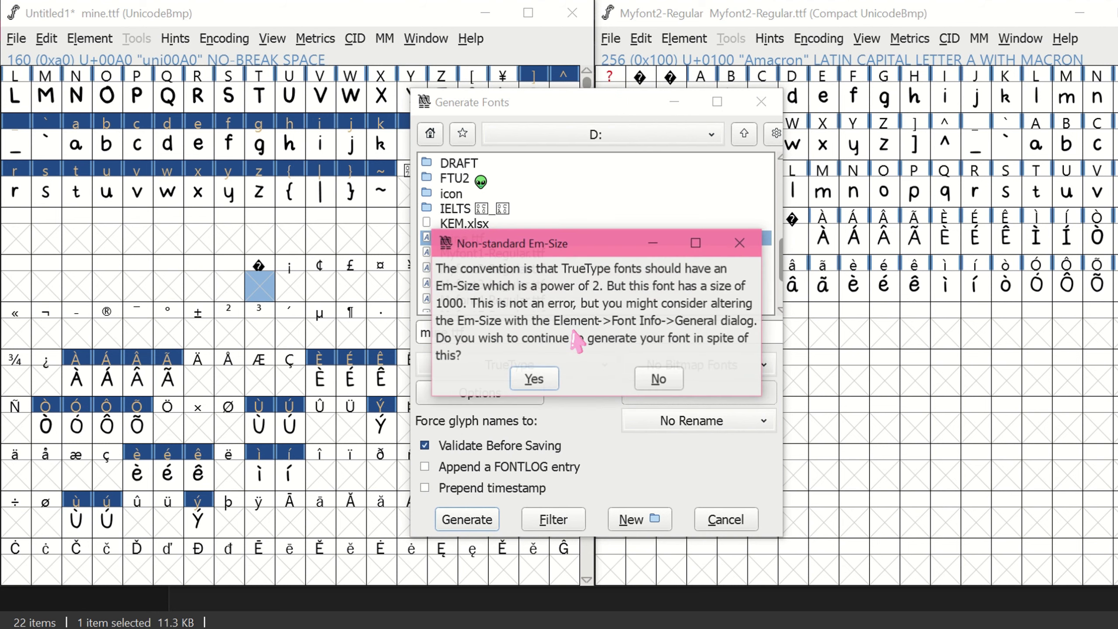
{"action": "left_click", "coordinate": [556, 382]}
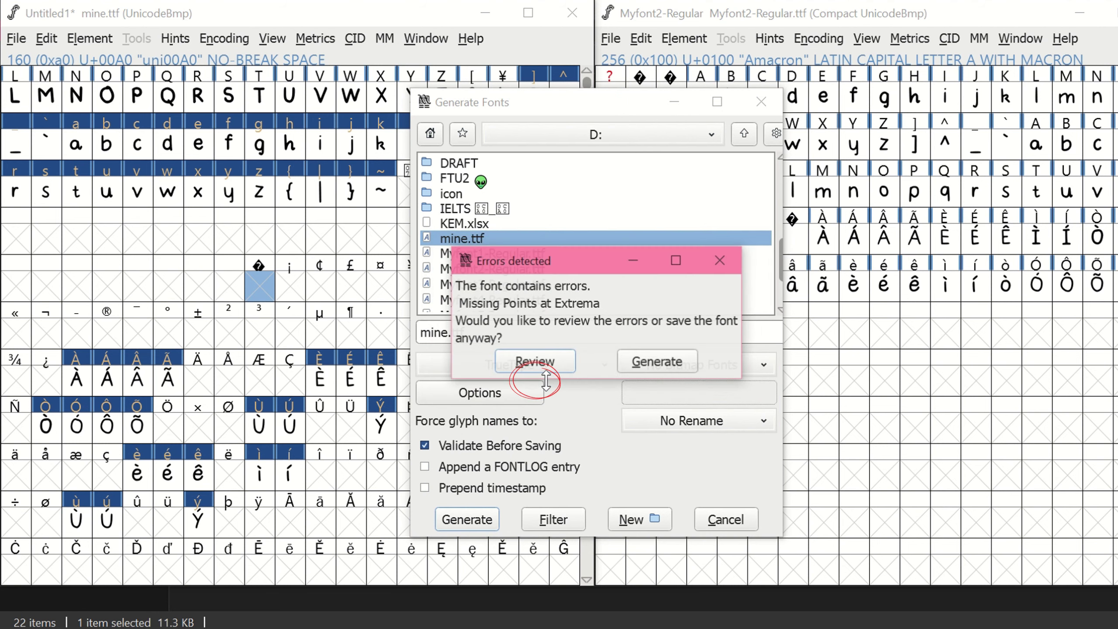
{"action": "left_click", "coordinate": [656, 362]}
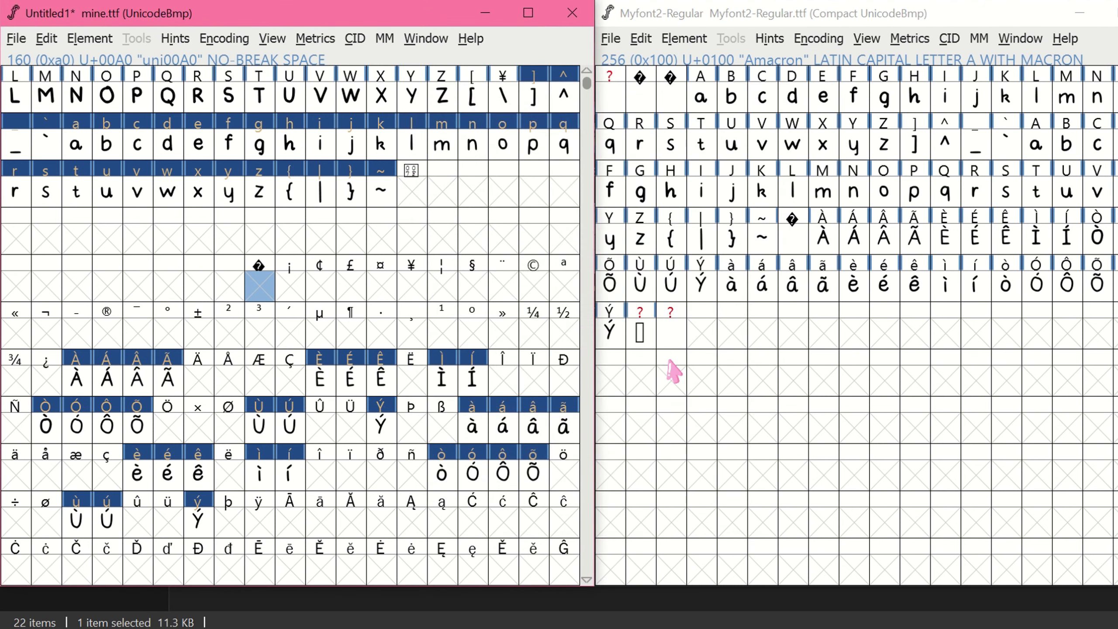
- Close Myfont2-Regular and open Myfont3-Regular.ttf from drive D: beside mine.ttf
{"action": "key", "text": "ctrl+w"}
{"action": "left_click", "coordinate": [16, 40]}
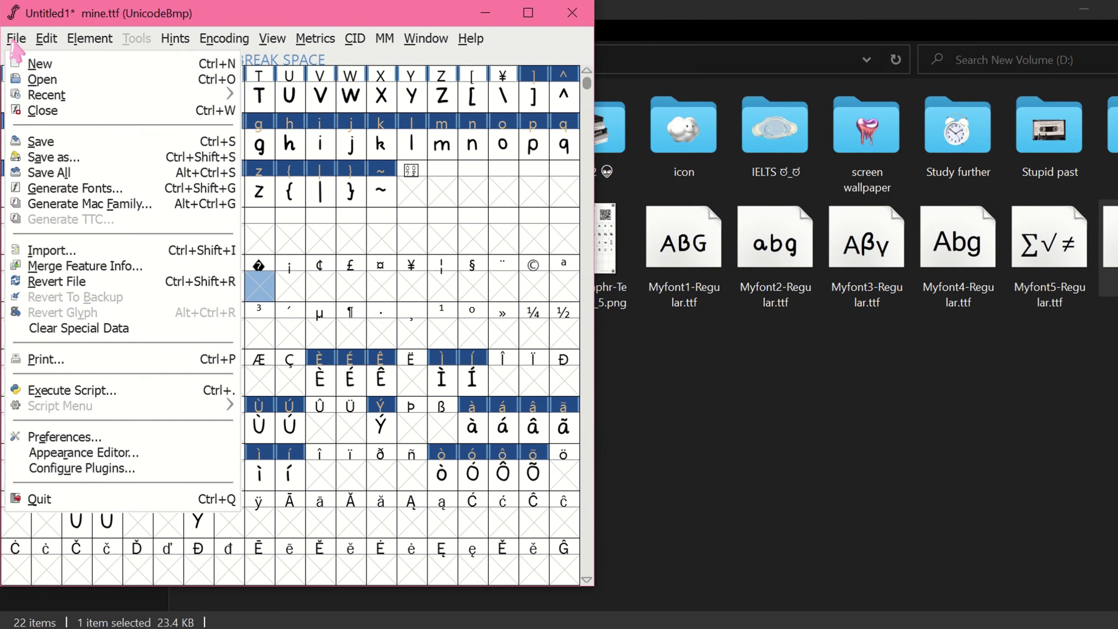
{"action": "left_click", "coordinate": [43, 80]}
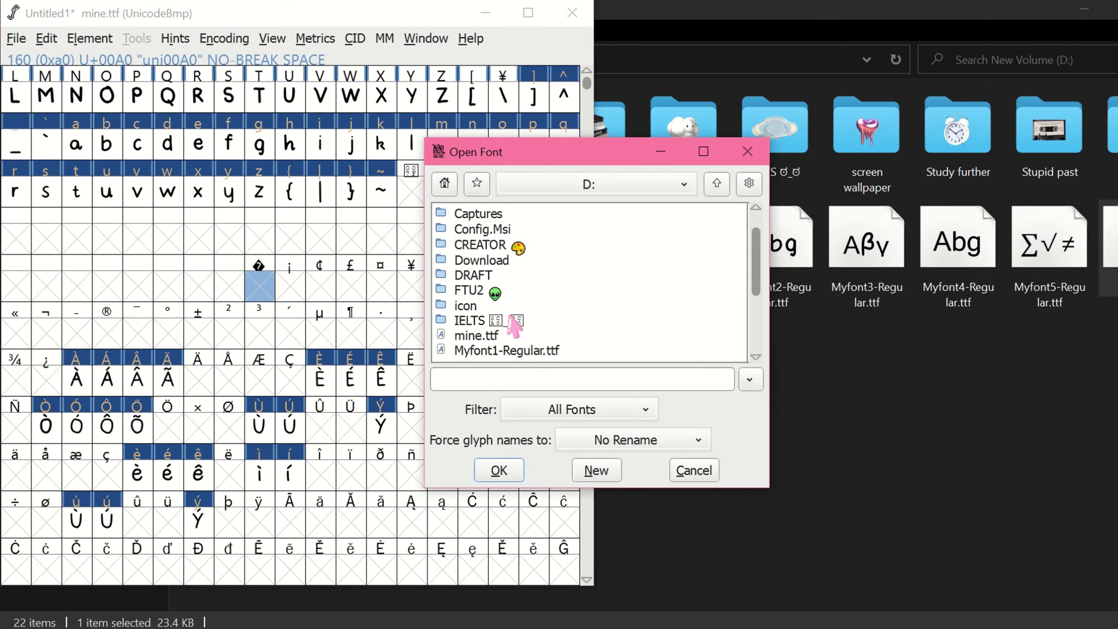
{"action": "scroll", "coordinate": [511, 324], "scroll_direction": "down", "scroll_amount": 3}
{"action": "double_click", "coordinate": [513, 324]}
{"action": "left_click", "coordinate": [1021, 500]}
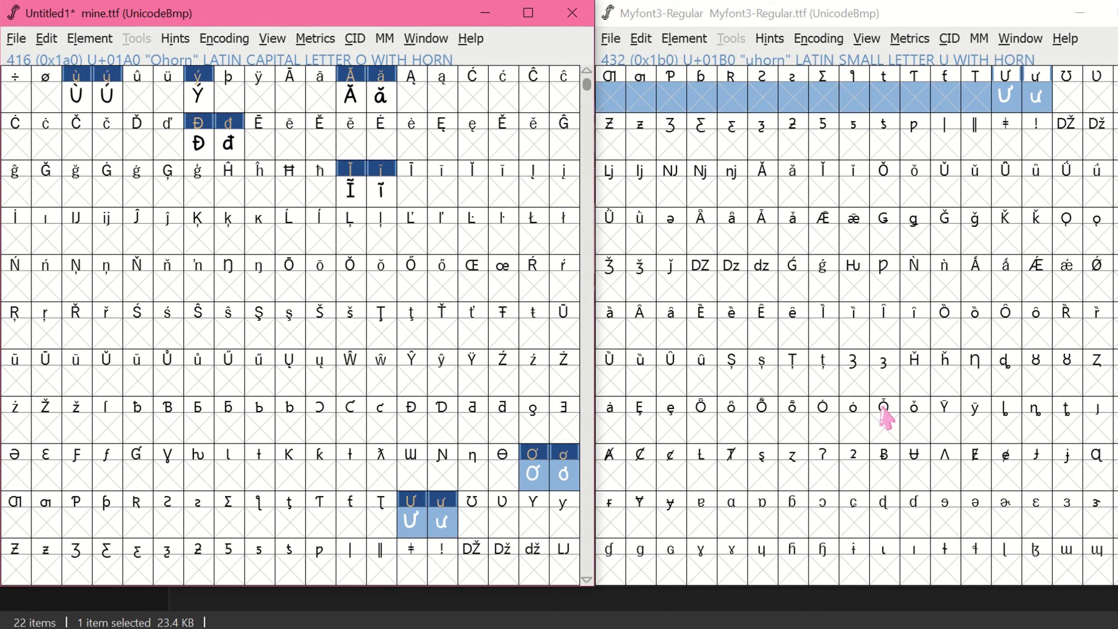
- Copy the glyphs from combining small letter a (U+0363) through Greek small μ in Myfont3-Regular and paste them into mine.ttf from the U+0363 slot
{"action": "scroll", "coordinate": [886, 417], "scroll_direction": "down", "scroll_amount": 9}
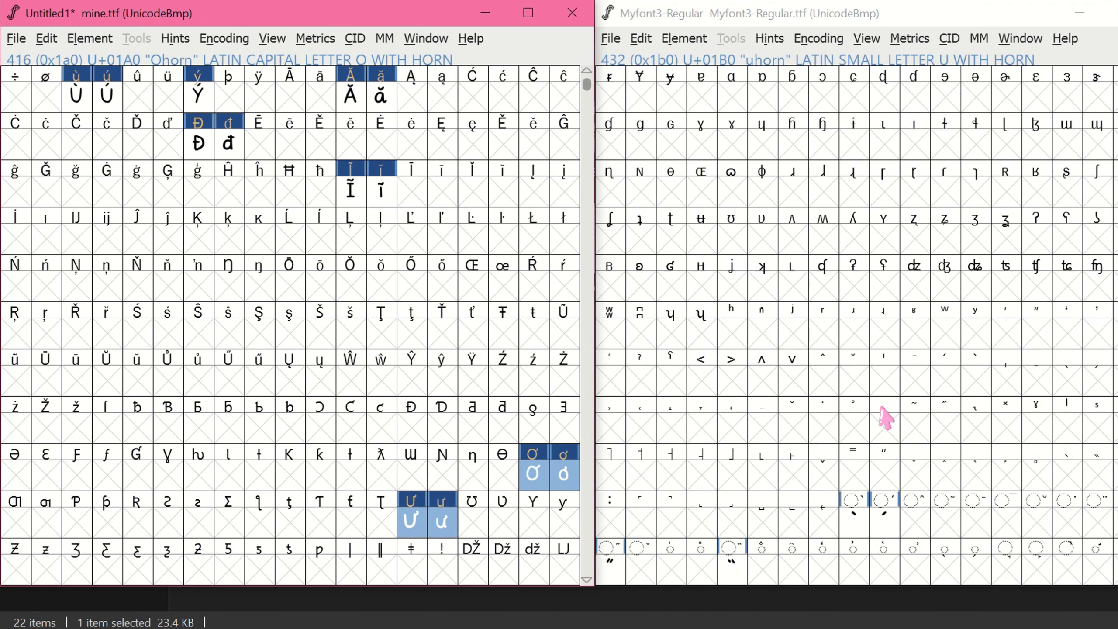
{"action": "scroll", "coordinate": [431, 353], "scroll_direction": "down", "scroll_amount": 5}
{"action": "scroll", "coordinate": [431, 352], "scroll_direction": "down", "scroll_amount": 6}
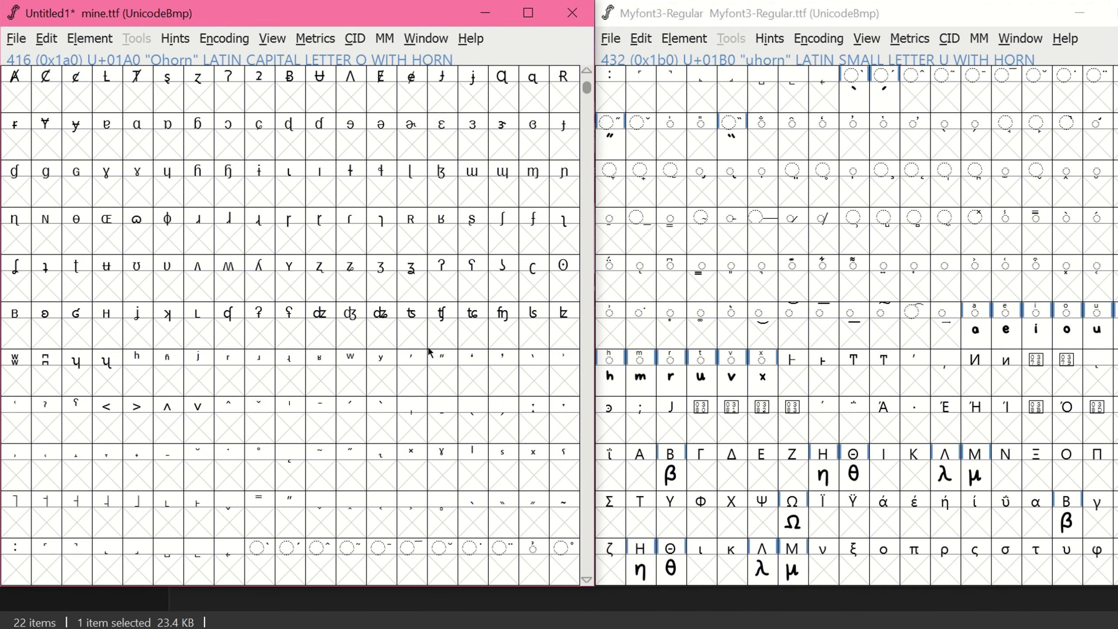
{"action": "scroll", "coordinate": [482, 386], "scroll_direction": "down", "scroll_amount": 2}
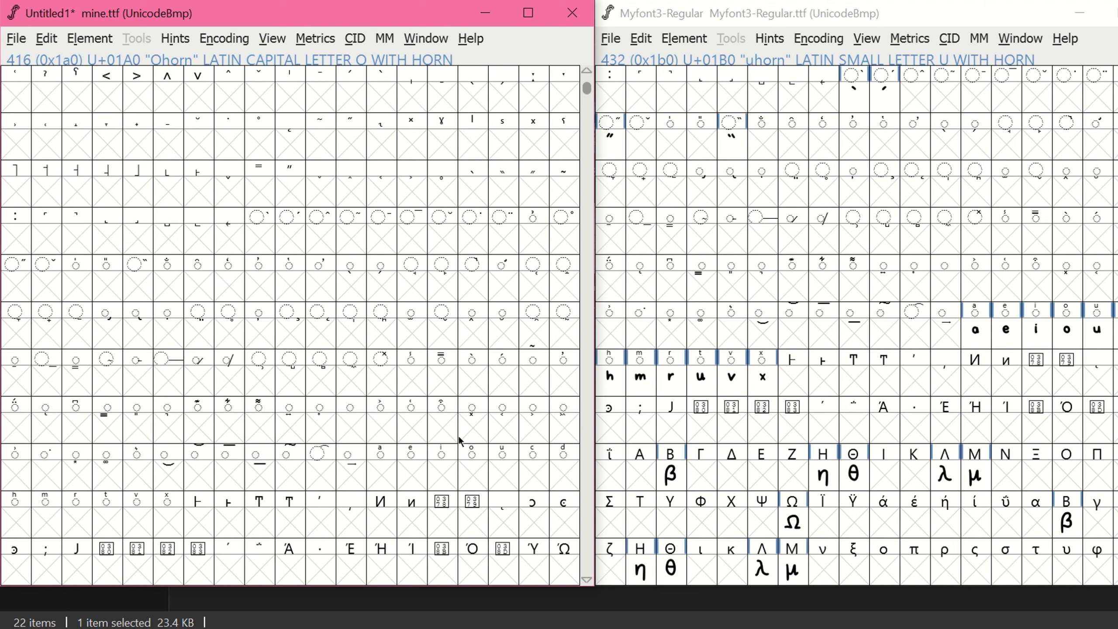
{"action": "left_click_drag", "start_coordinate": [980, 339], "coordinate": [809, 551]}
{"action": "right_click", "coordinate": [982, 332]}
{"action": "left_click", "coordinate": [1004, 75]}
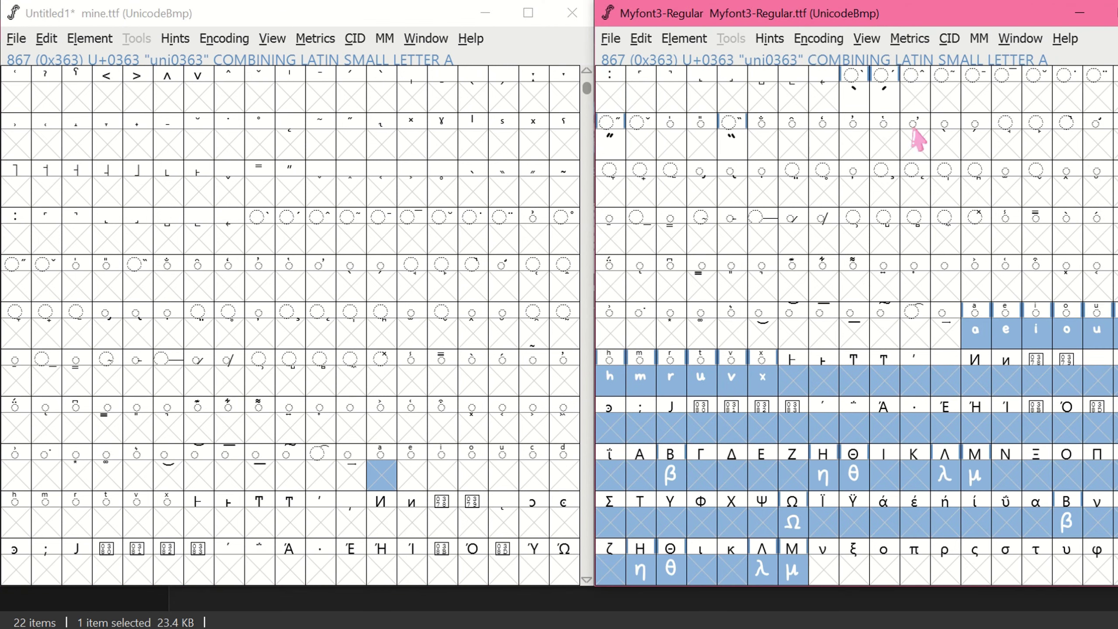
{"action": "left_click", "coordinate": [389, 472]}
{"action": "right_click", "coordinate": [381, 474]}
{"action": "left_click", "coordinate": [429, 229]}
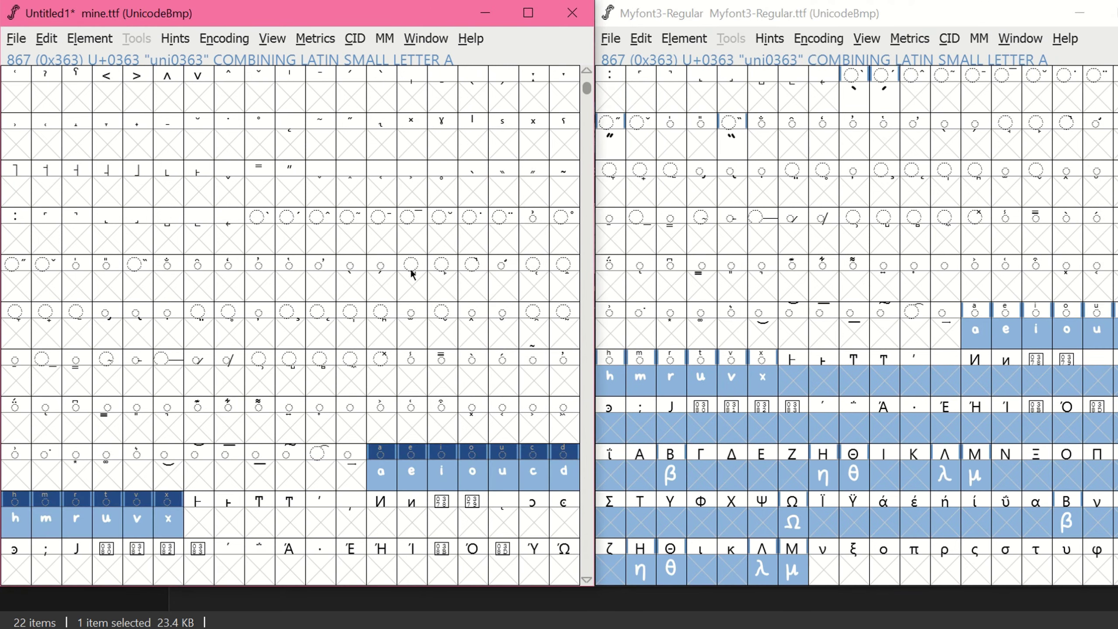
- Compact Myfont3-Regular and mine.ttf to hide unused glyphs and compare which characters still need copying
{"action": "scroll", "coordinate": [421, 442], "scroll_direction": "down", "scroll_amount": 2}
{"action": "scroll", "coordinate": [421, 442], "scroll_direction": "down", "scroll_amount": 10}
{"action": "left_click", "coordinate": [819, 38]}
{"action": "left_click", "coordinate": [837, 78]}
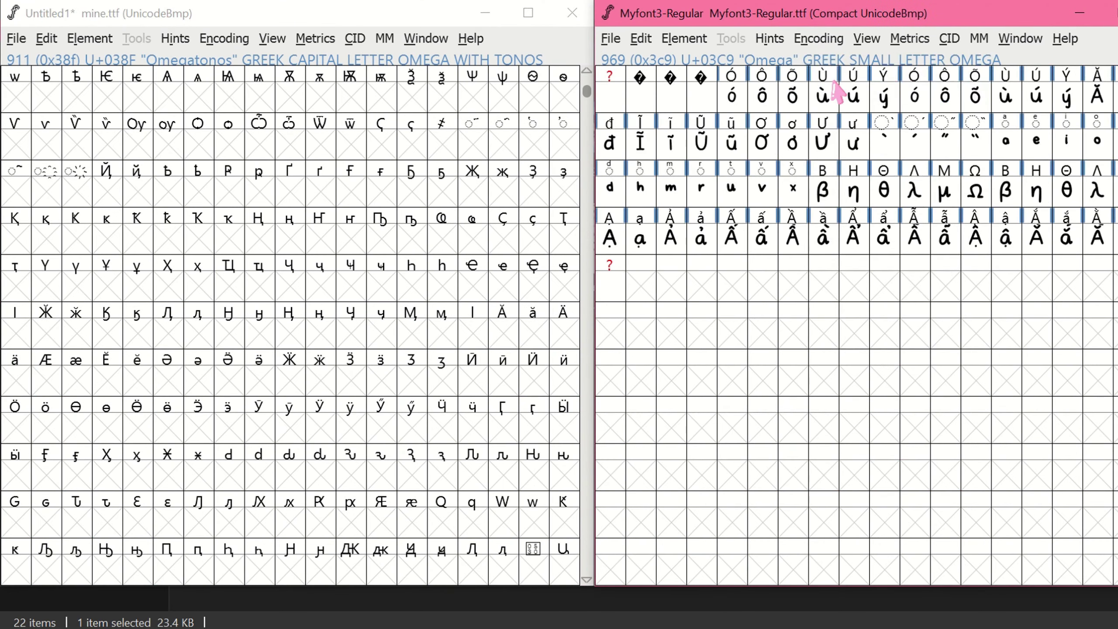
{"action": "scroll", "coordinate": [352, 220], "scroll_direction": "up", "scroll_amount": 10}
{"action": "left_click", "coordinate": [242, 39]}
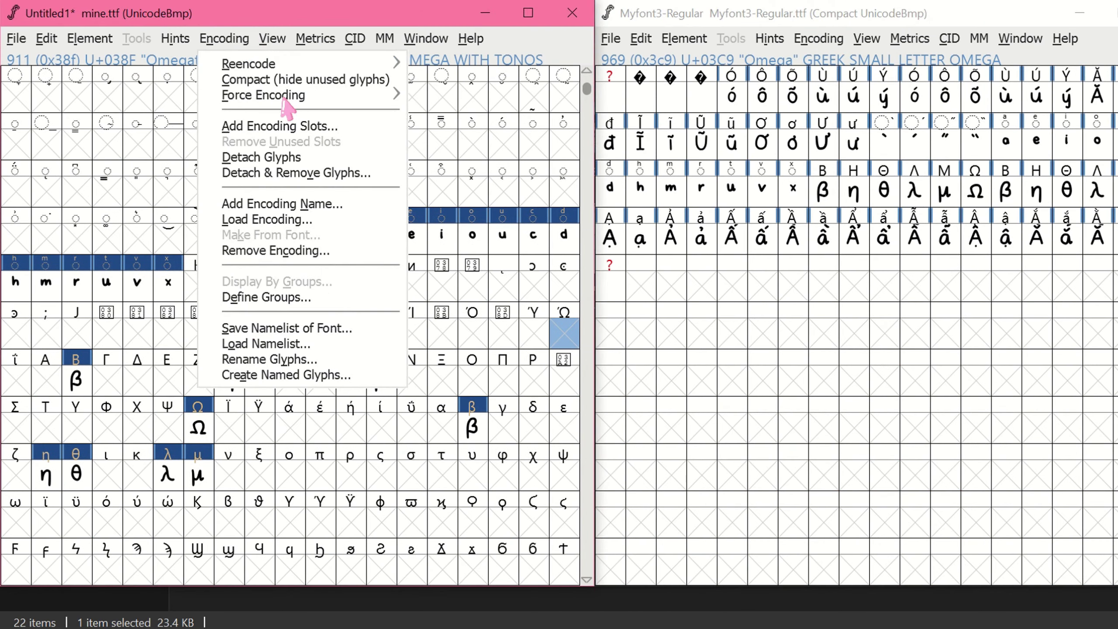
{"action": "left_click", "coordinate": [253, 80]}
{"action": "left_click", "coordinate": [229, 476]}
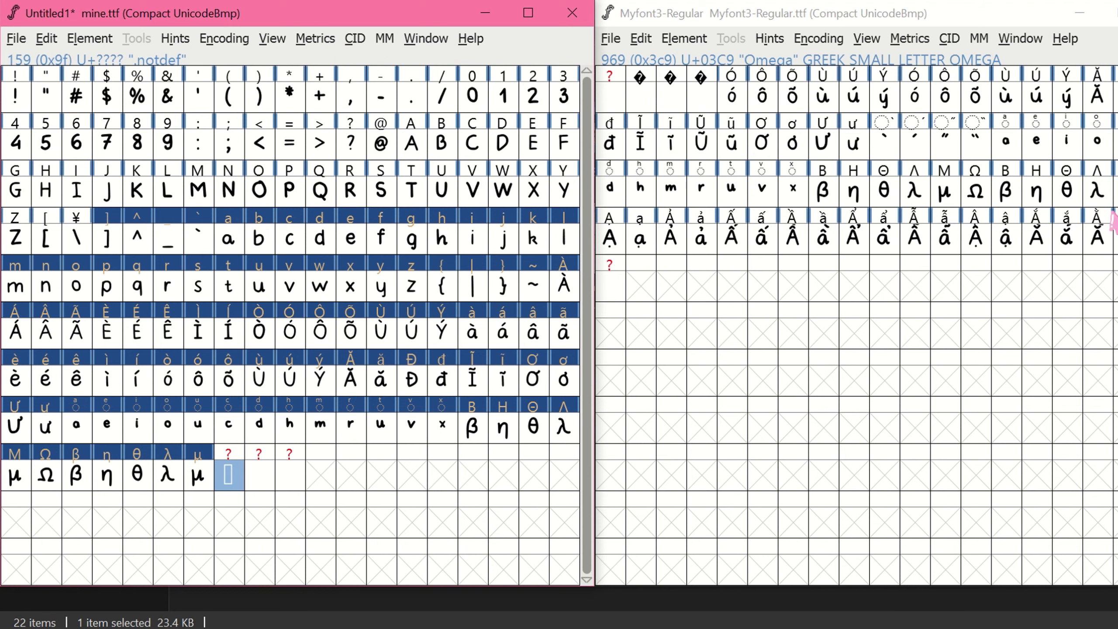
{"action": "left_click", "coordinate": [1112, 224]}
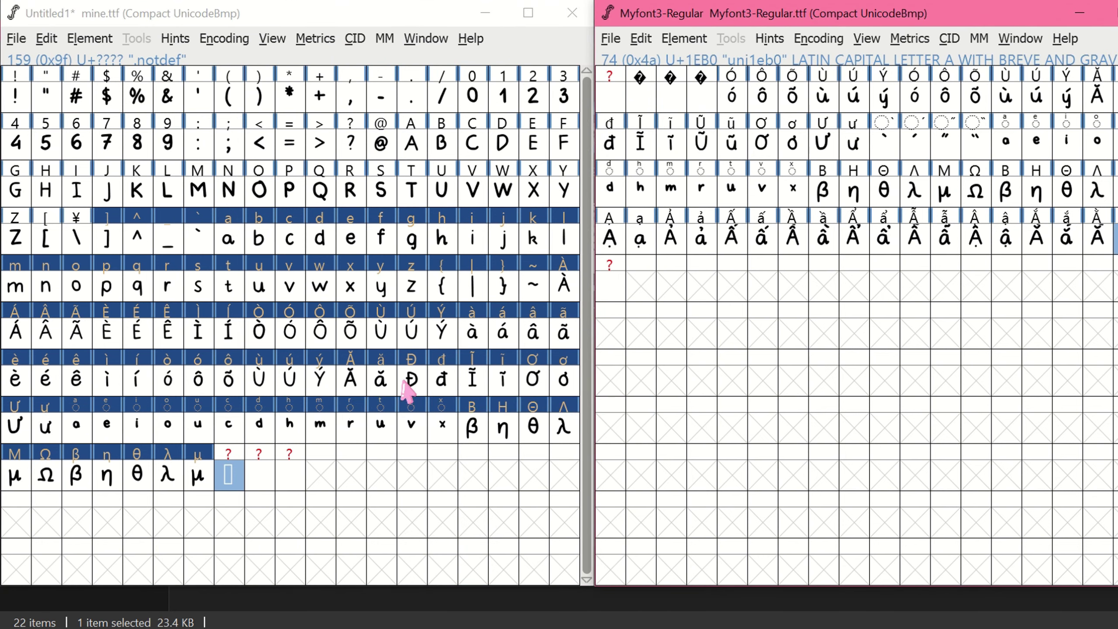
{"action": "left_click_drag", "start_coordinate": [1108, 238], "coordinate": [732, 252]}
{"action": "left_click_drag", "start_coordinate": [731, 252], "coordinate": [610, 247]}
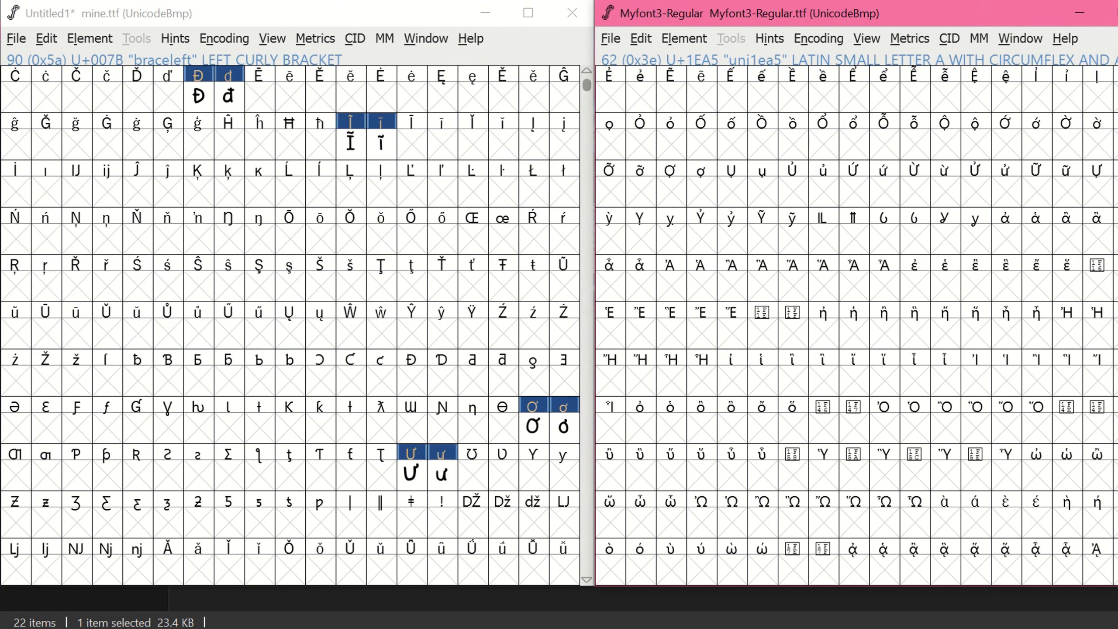
- Copy the accented glyphs from Ạ (U+1EA0) through ằ (U+1EB1) in Myfont3-Regular and paste them into mine.ttf from the Ạ slot
{"action": "scroll", "coordinate": [943, 274], "scroll_direction": "up", "scroll_amount": 7}
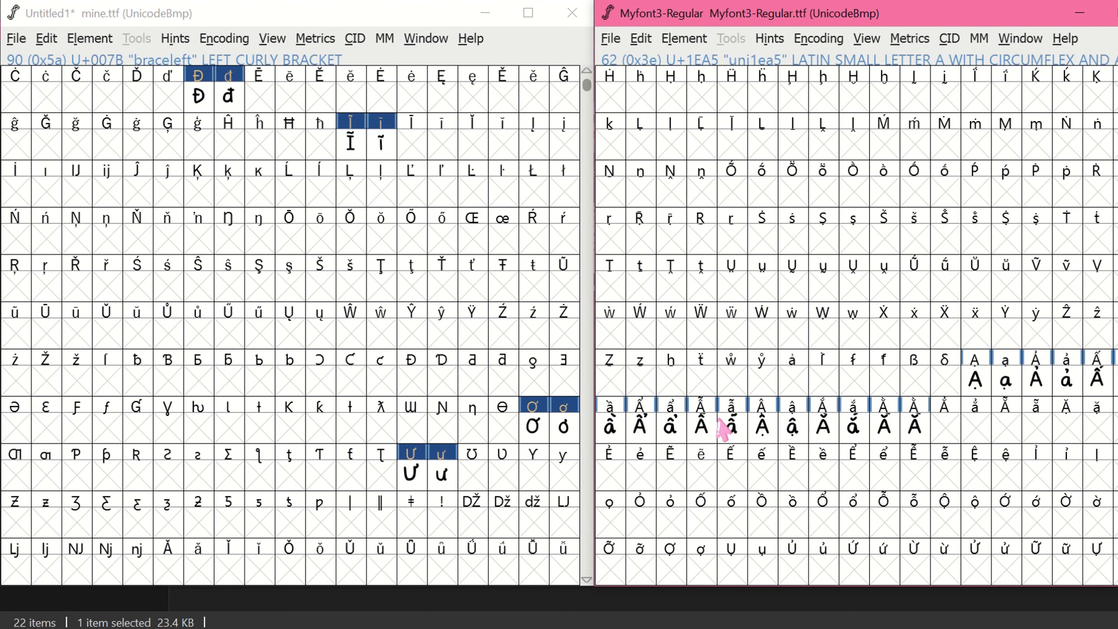
{"action": "scroll", "coordinate": [778, 291], "scroll_direction": "up", "scroll_amount": 5}
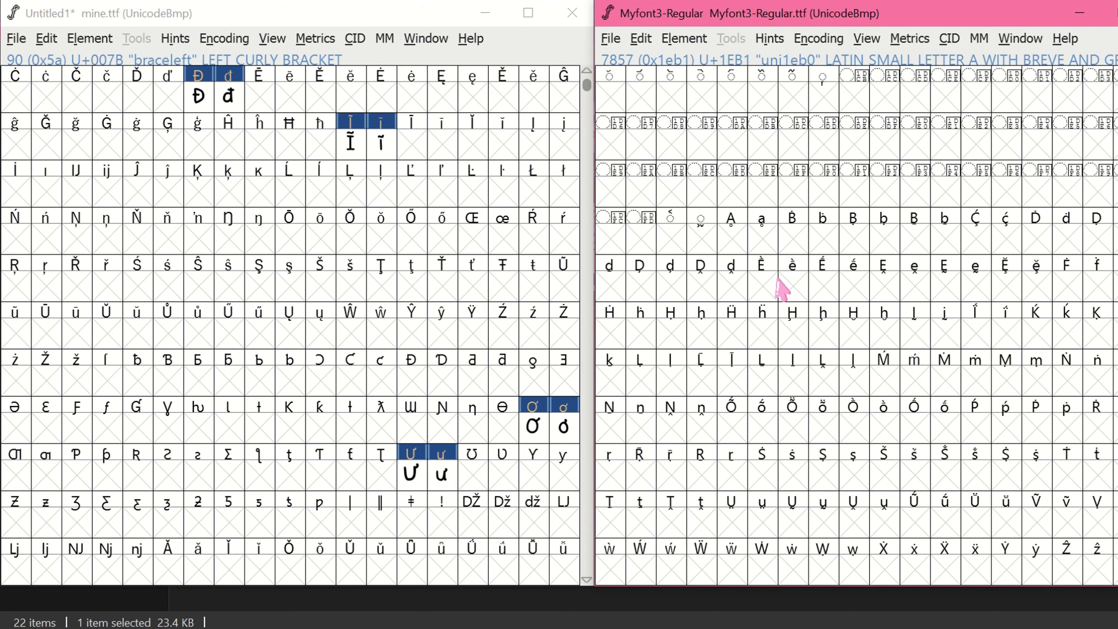
{"action": "scroll", "coordinate": [778, 291], "scroll_direction": "down", "scroll_amount": 5}
{"action": "scroll", "coordinate": [294, 484], "scroll_direction": "down", "scroll_amount": 15}
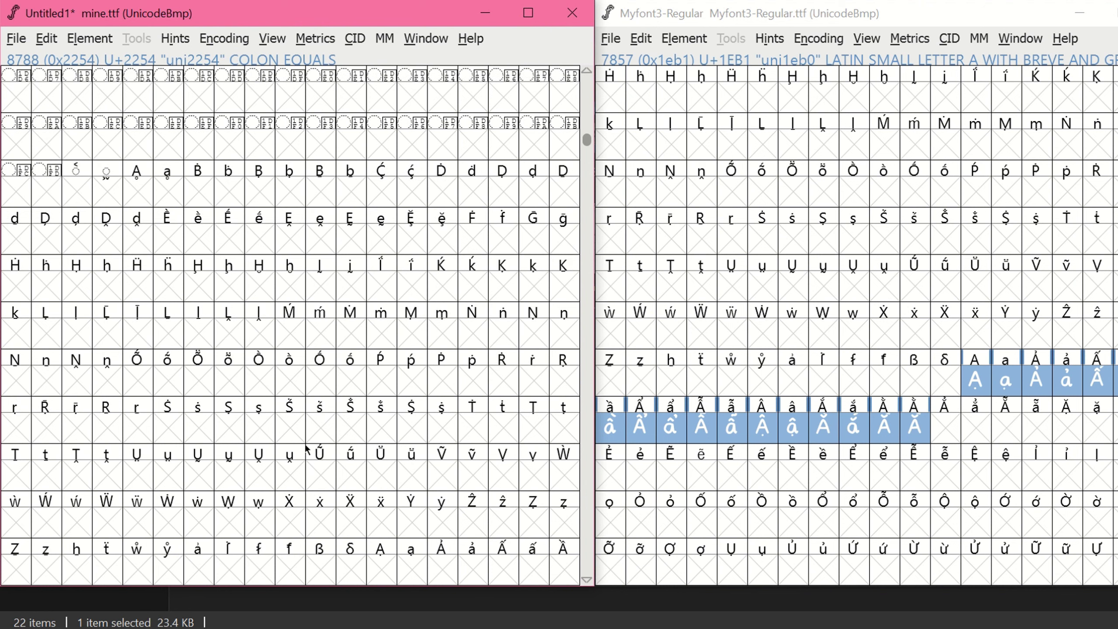
{"action": "left_click", "coordinate": [443, 471]}
{"action": "scroll", "coordinate": [380, 467], "scroll_direction": "down", "scroll_amount": 3}
{"action": "left_click", "coordinate": [382, 328]}
{"action": "right_click", "coordinate": [978, 383]}
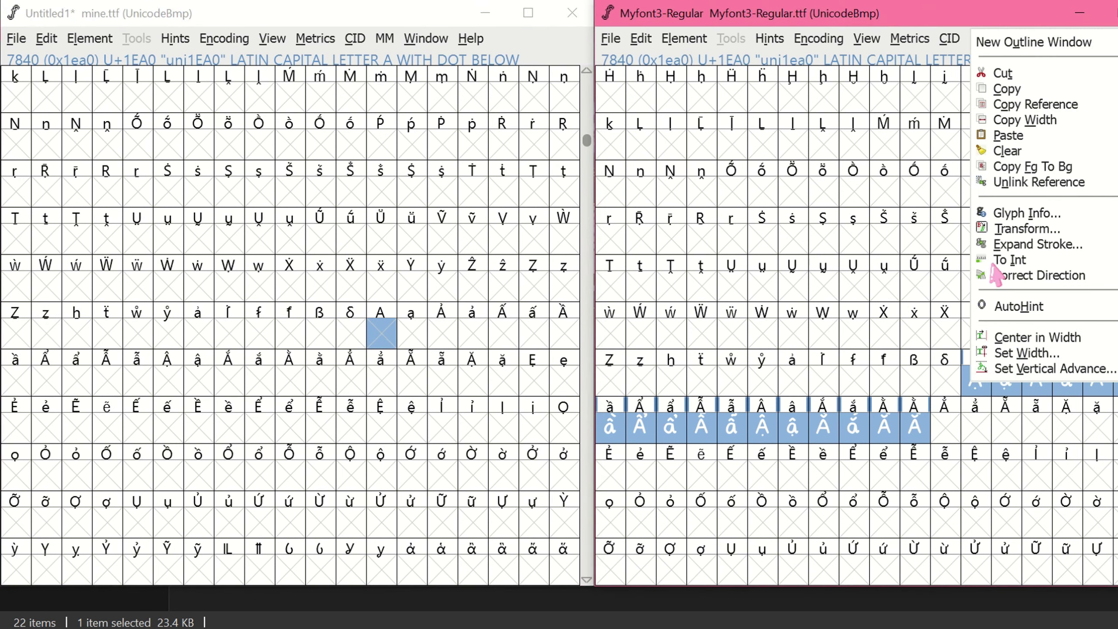
{"action": "left_click", "coordinate": [1025, 91]}
{"action": "right_click", "coordinate": [387, 332]}
{"action": "left_click", "coordinate": [431, 117]}
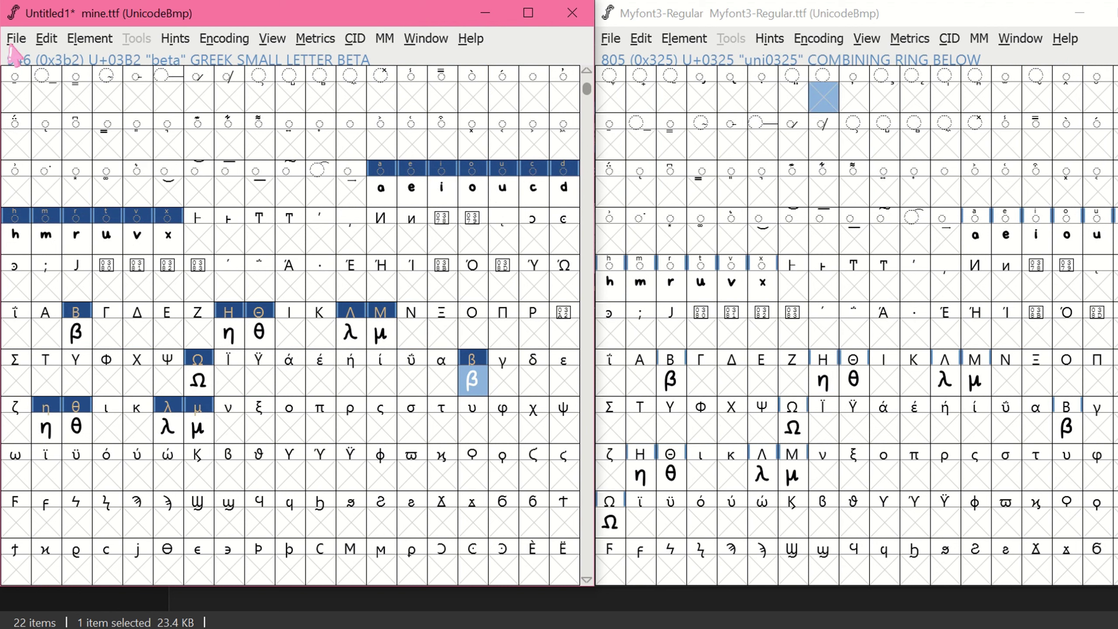
- Regenerate the TrueType font with the Myfont3-Regular glyphs, replacing mine.ttf on drive D: without reviewing the detected errors
{"action": "left_click", "coordinate": [16, 39]}
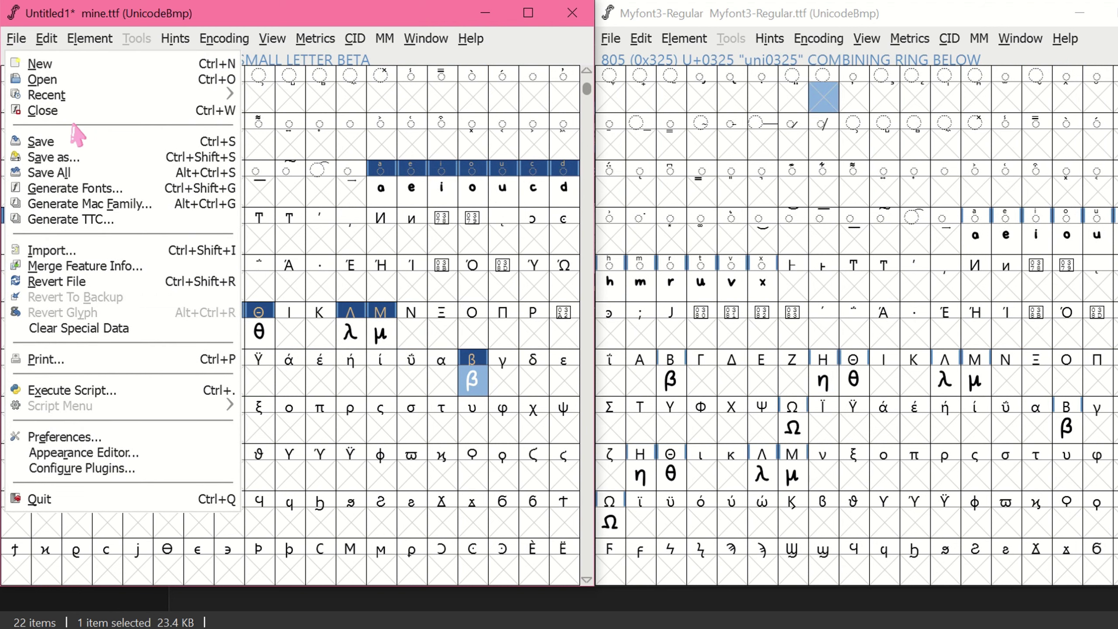
{"action": "left_click", "coordinate": [75, 188]}
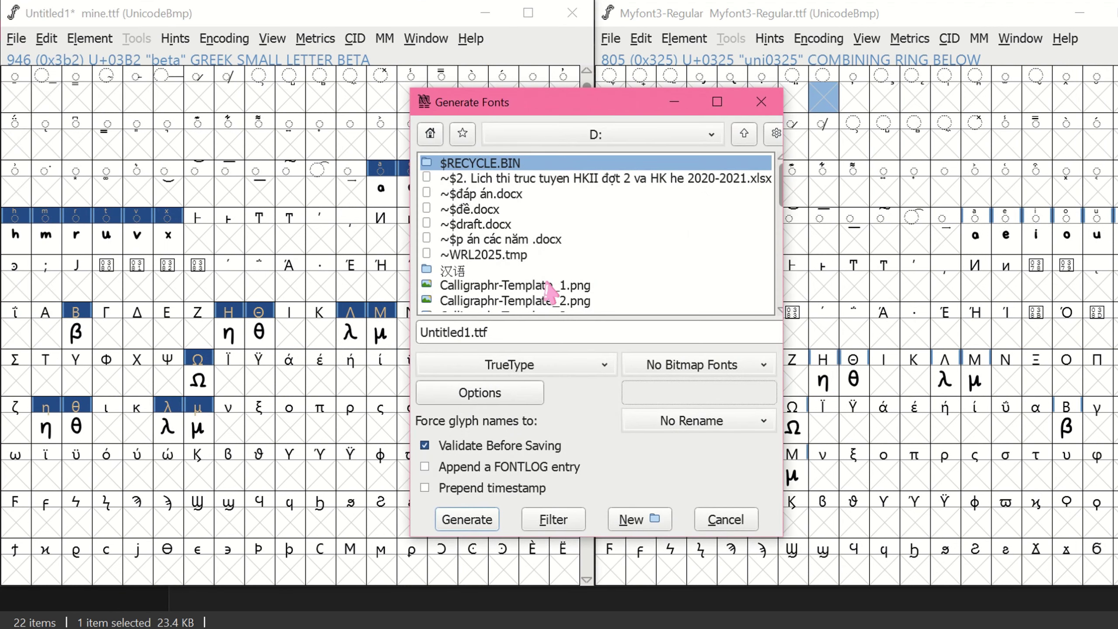
{"action": "scroll", "coordinate": [568, 257], "scroll_direction": "down", "scroll_amount": 3}
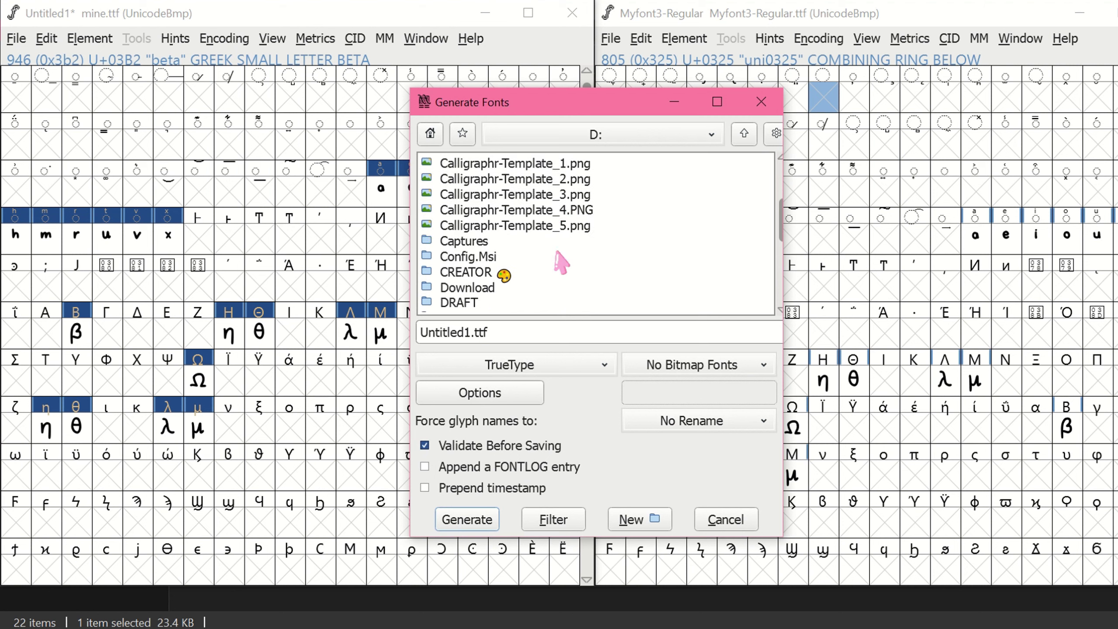
{"action": "scroll", "coordinate": [506, 269], "scroll_direction": "down", "scroll_amount": 2}
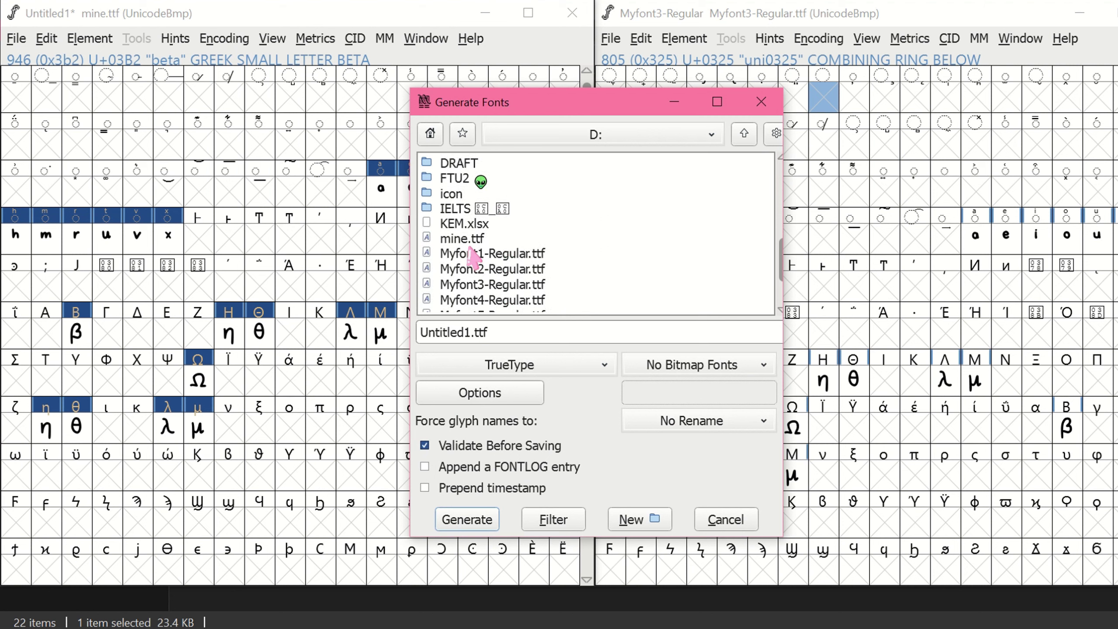
{"action": "left_click", "coordinate": [463, 240]}
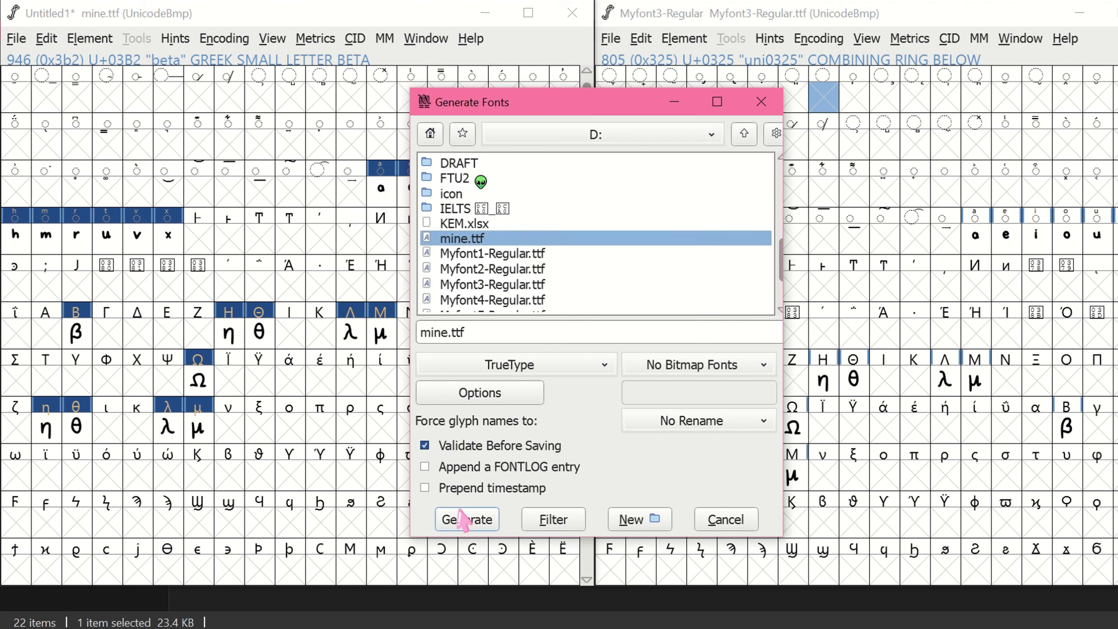
{"action": "left_click", "coordinate": [485, 522]}
{"action": "left_click", "coordinate": [548, 336]}
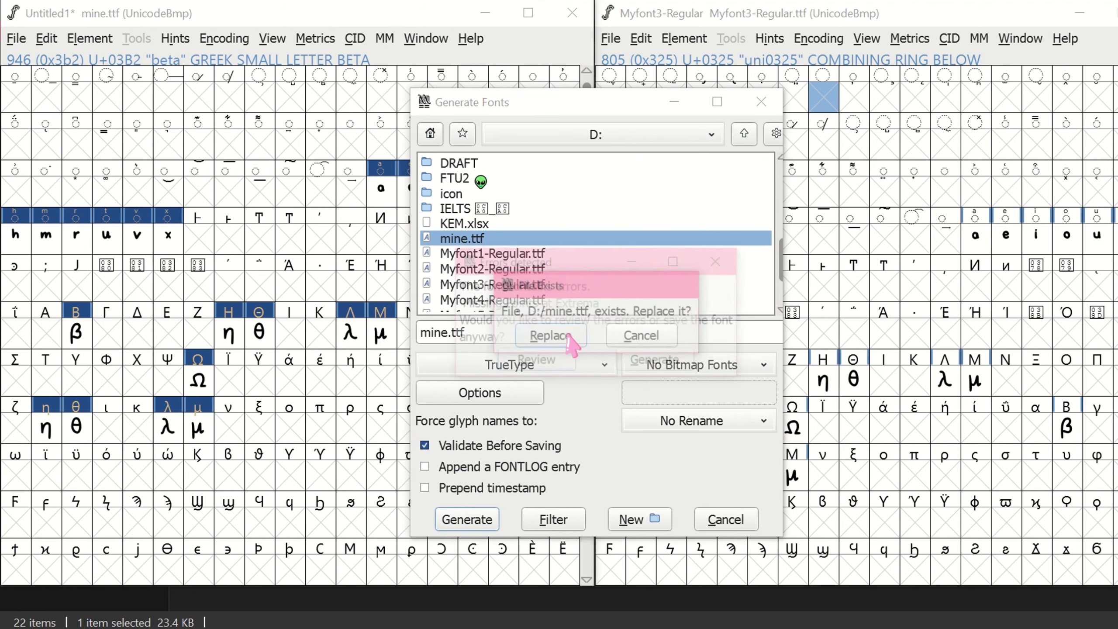
{"action": "left_click", "coordinate": [650, 362]}
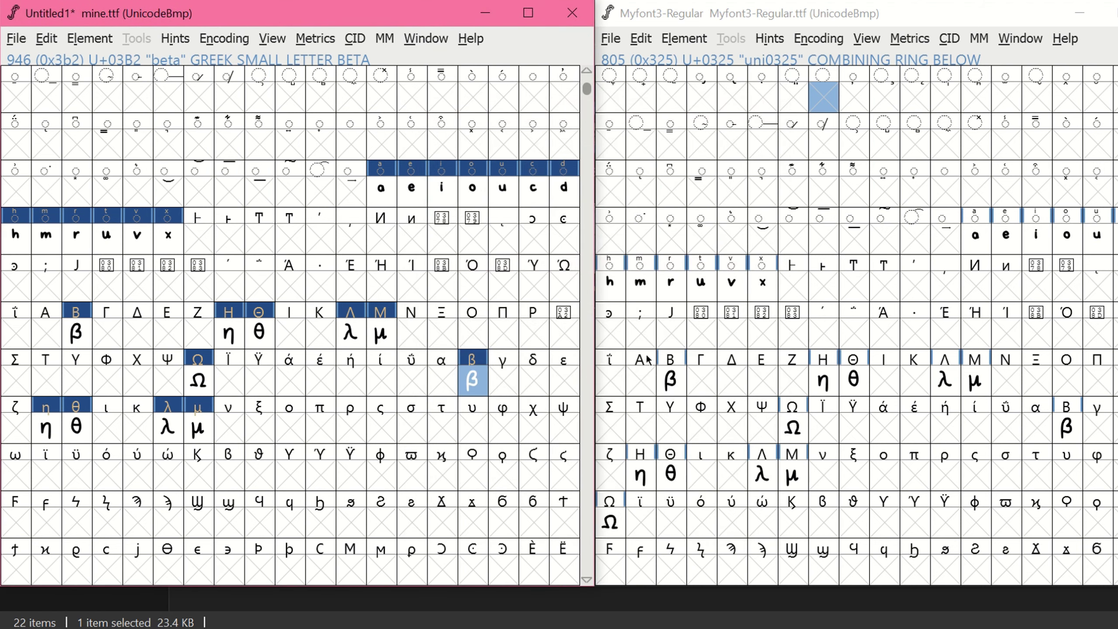
- Close the Myfont3-Regular and mine.ttf font windows without saving the FontForge project
{"action": "key", "text": "alt+F4"}
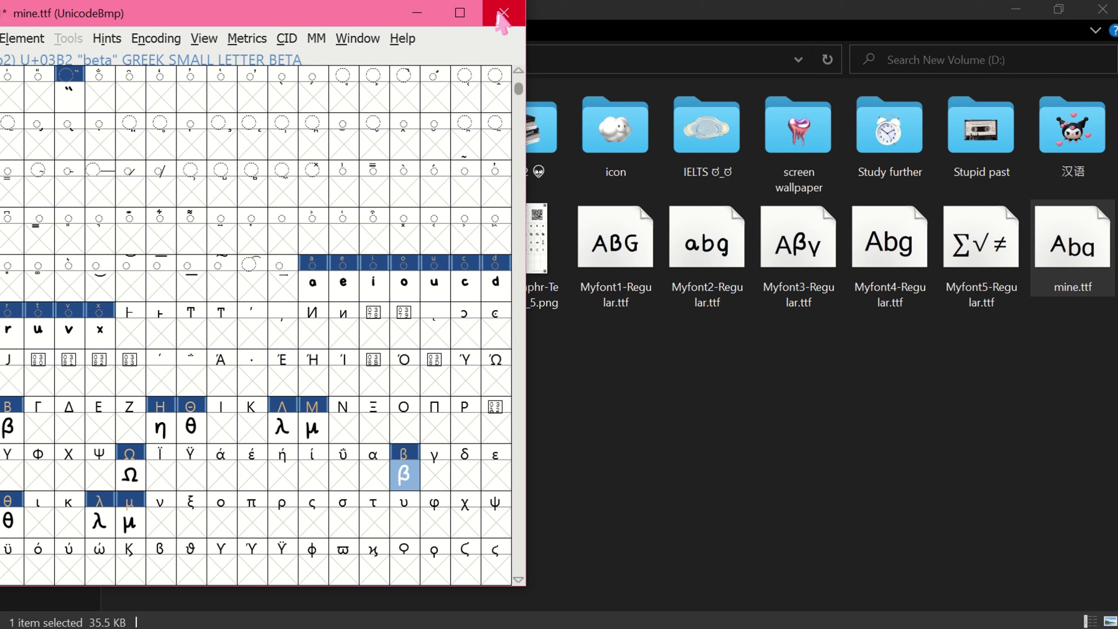
{"action": "left_click", "coordinate": [498, 16]}
{"action": "left_click", "coordinate": [551, 338]}
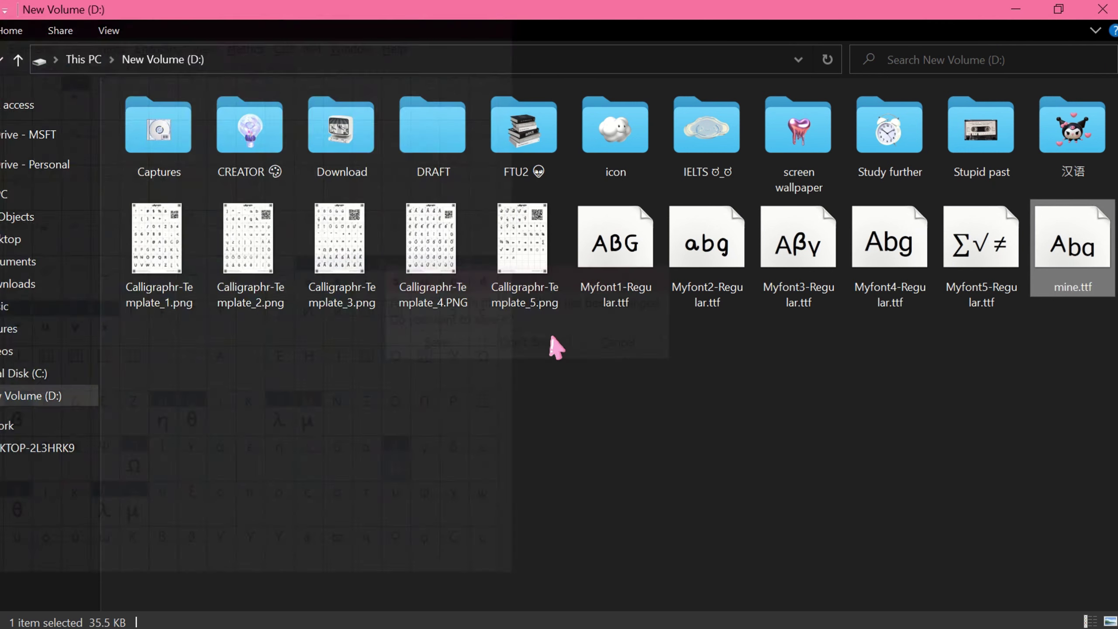
- Launch FontForge, open mine.ttf from drive D: and compact its glyph view to hide the unused slots
{"action": "key", "text": "super"}
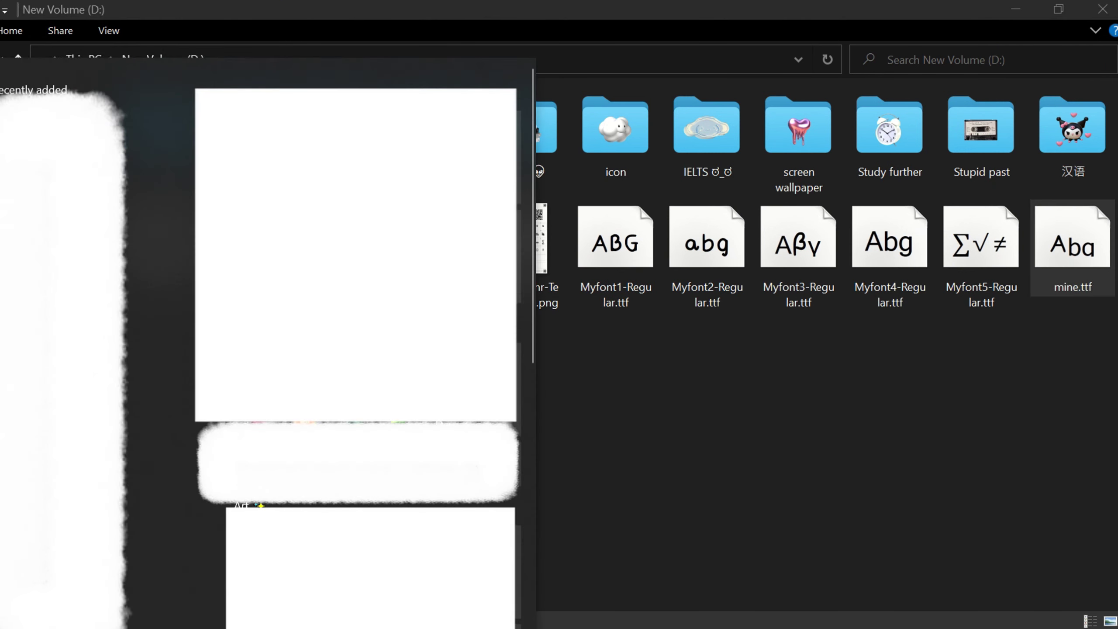
{"action": "left_click", "coordinate": [489, 532]}
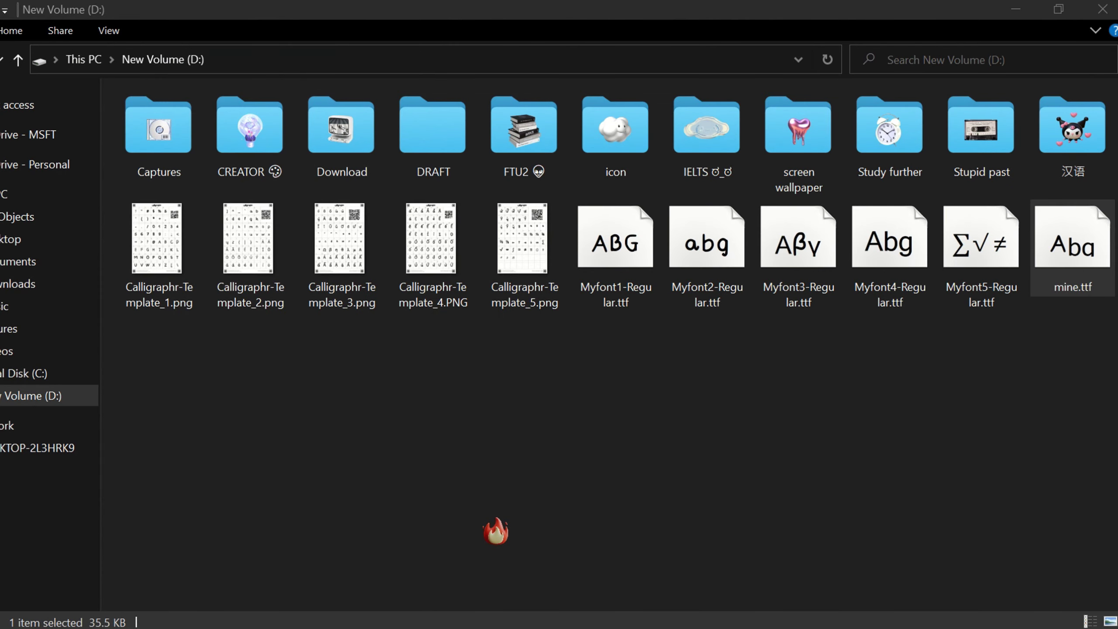
{"action": "scroll", "coordinate": [464, 344], "scroll_direction": "down", "scroll_amount": 2}
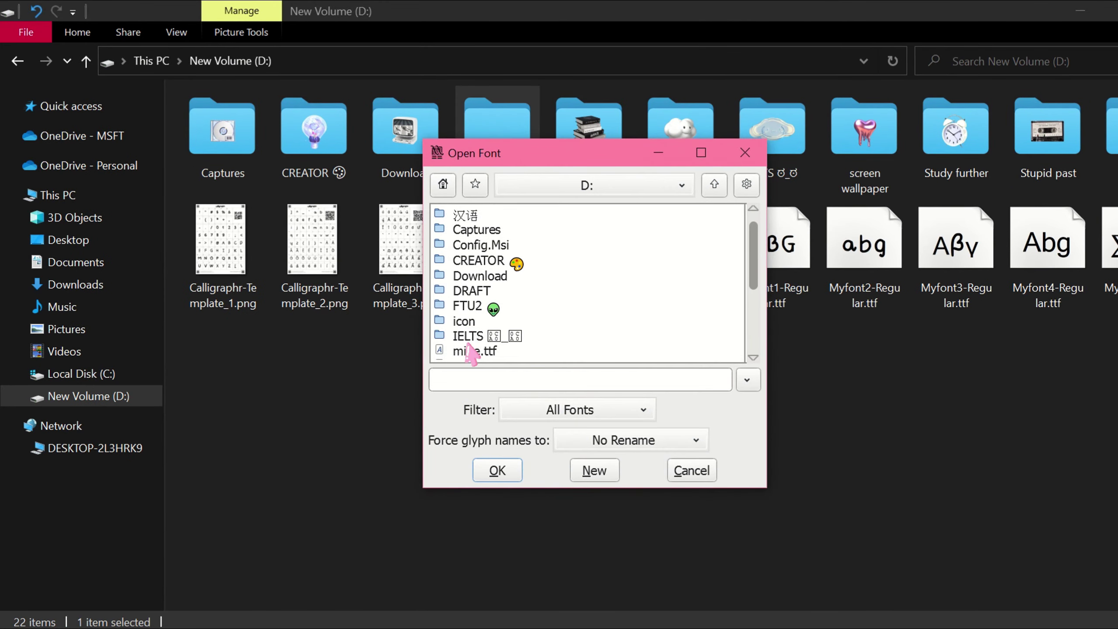
{"action": "double_click", "coordinate": [480, 277]}
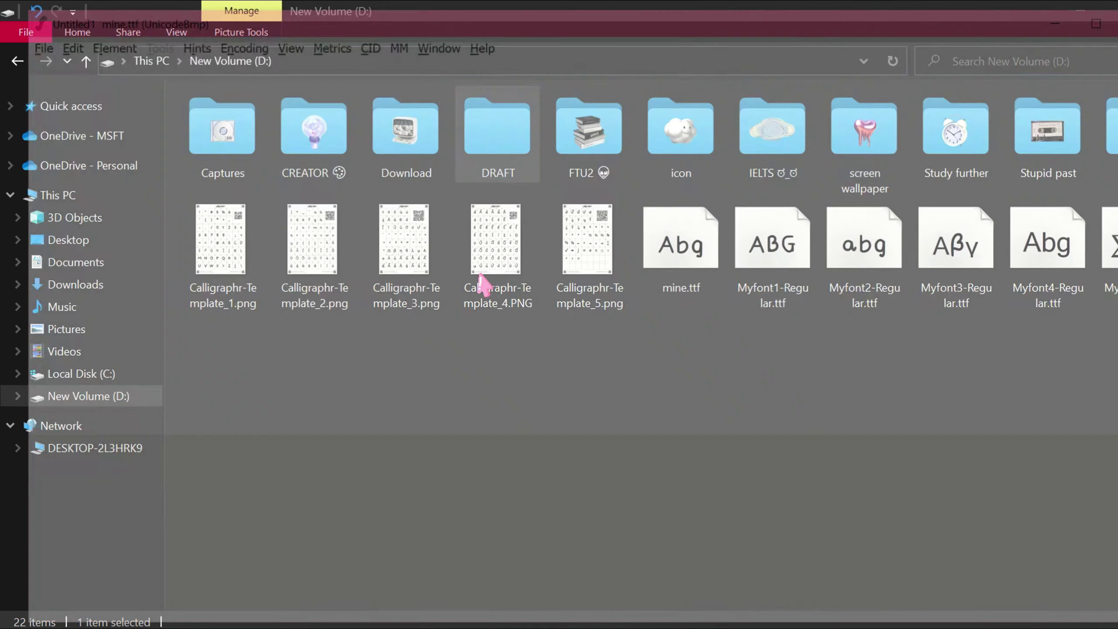
{"action": "left_click", "coordinate": [223, 33]}
{"action": "left_click", "coordinate": [274, 74]}
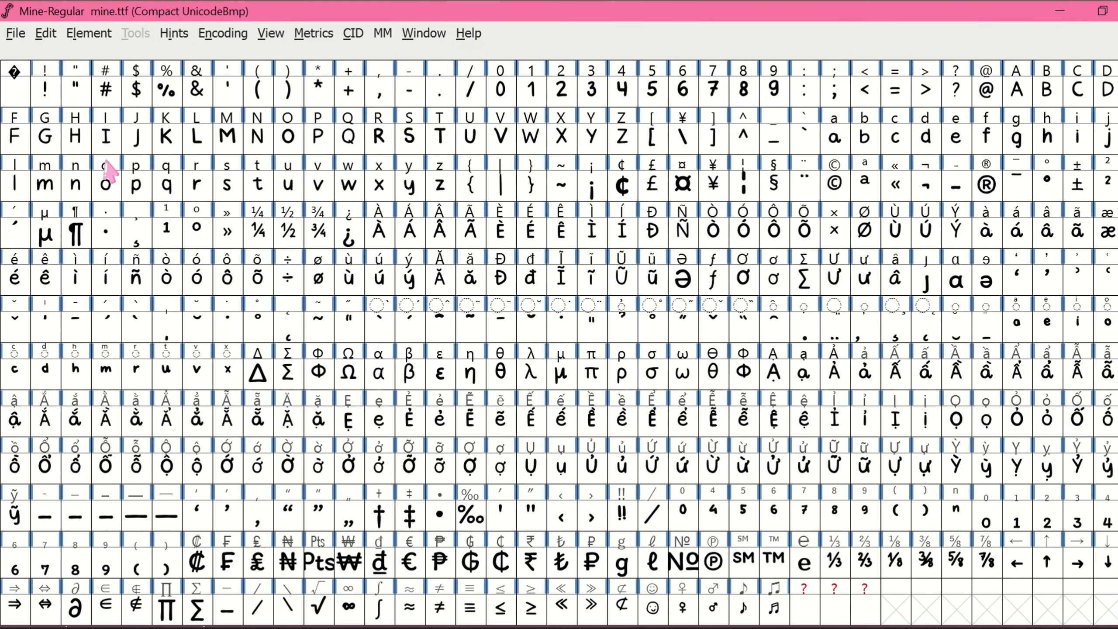
- Examine the combined glyph set in mine.ttf, including the letters, accented characters, currency signs and symbols
{"action": "left_click_drag", "start_coordinate": [54, 102], "coordinate": [766, 583]}
{"action": "key", "text": "Escape"}
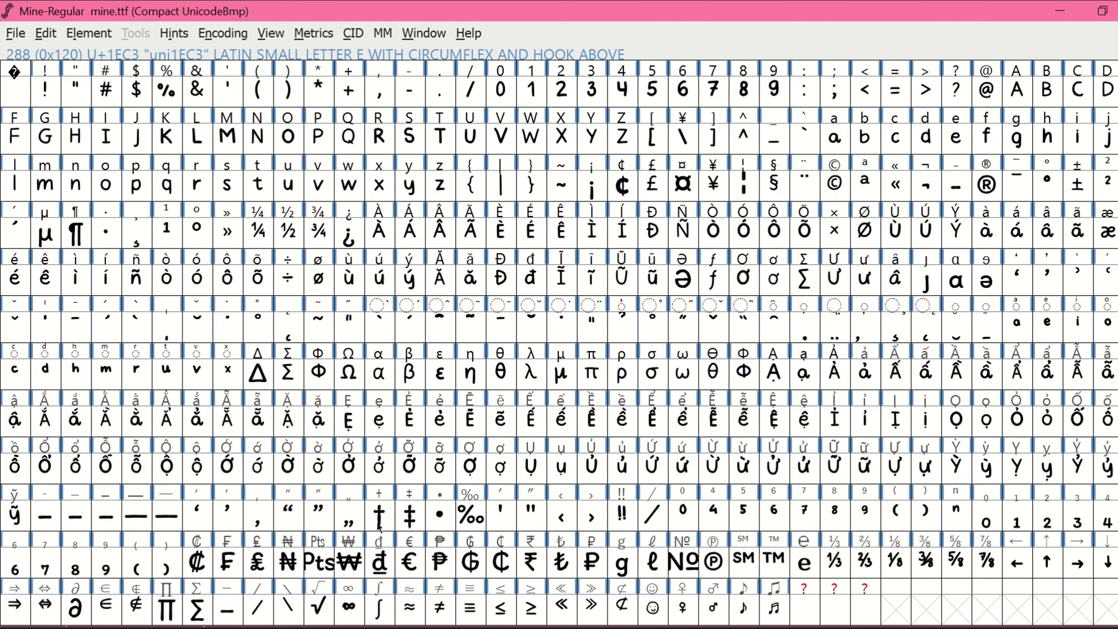
{"action": "left_click_drag", "start_coordinate": [380, 527], "coordinate": [45, 603]}
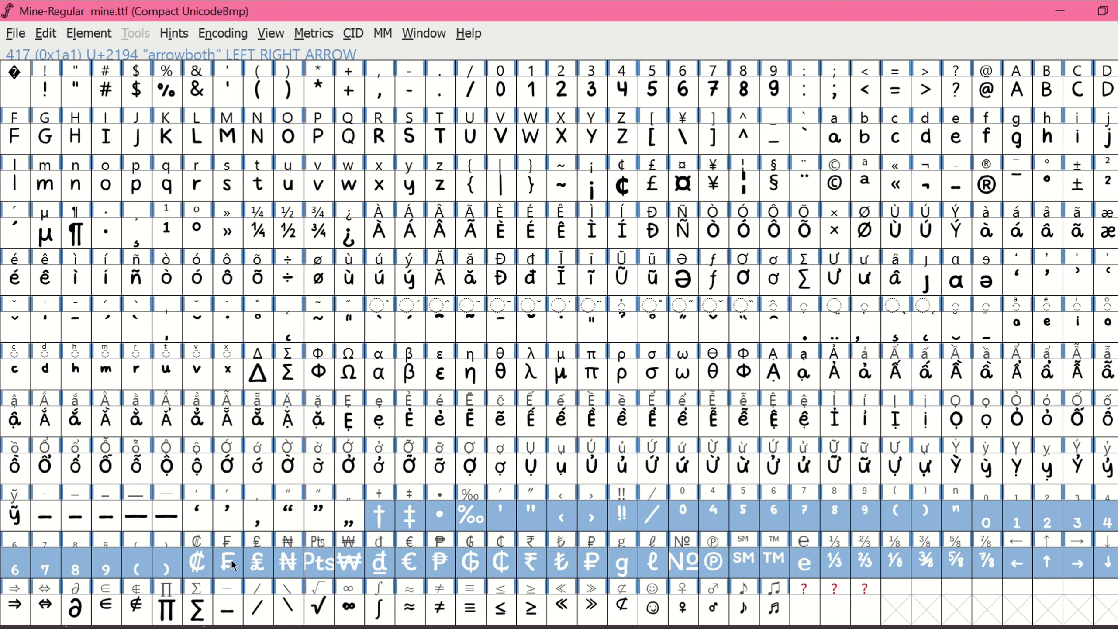
{"action": "key", "text": "Escape"}
{"action": "left_click_drag", "start_coordinate": [200, 566], "coordinate": [812, 578]}
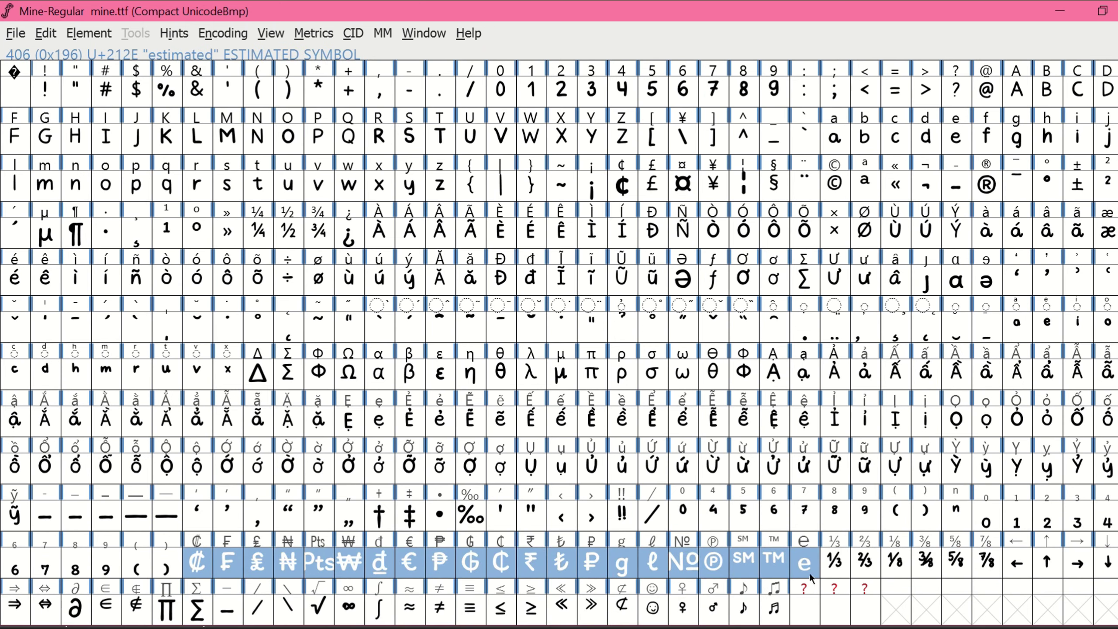
{"action": "left_click", "coordinate": [518, 457]}
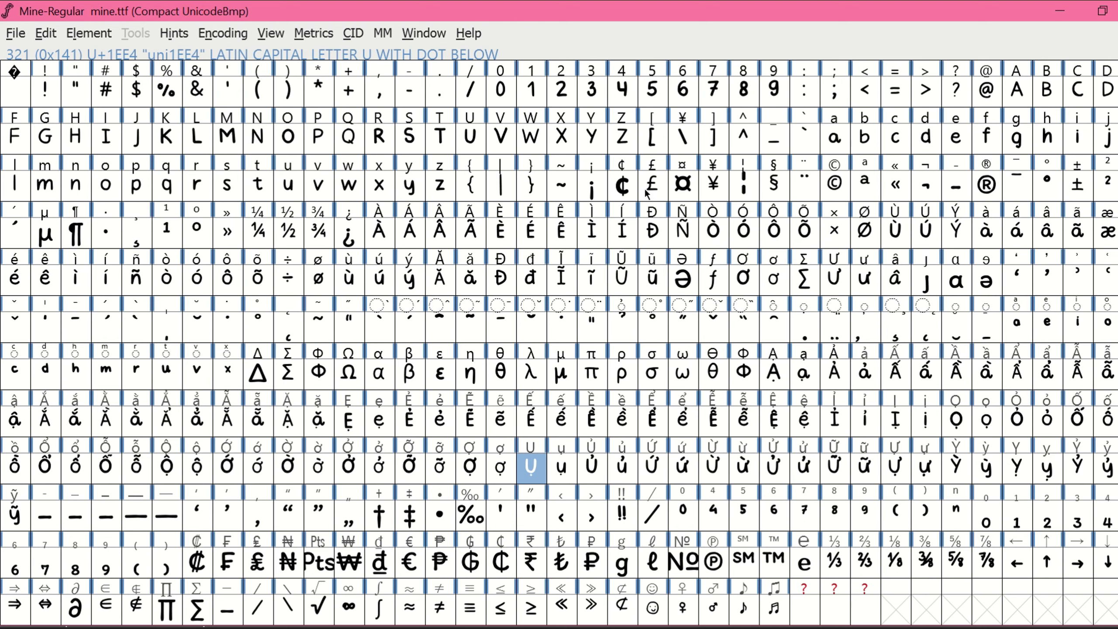
{"action": "left_click", "coordinate": [500, 230]}
- Preview the letter spacing of Mine-Regular in a new metrics window with the text "hello everyone", and close it
{"action": "left_click", "coordinate": [411, 278]}
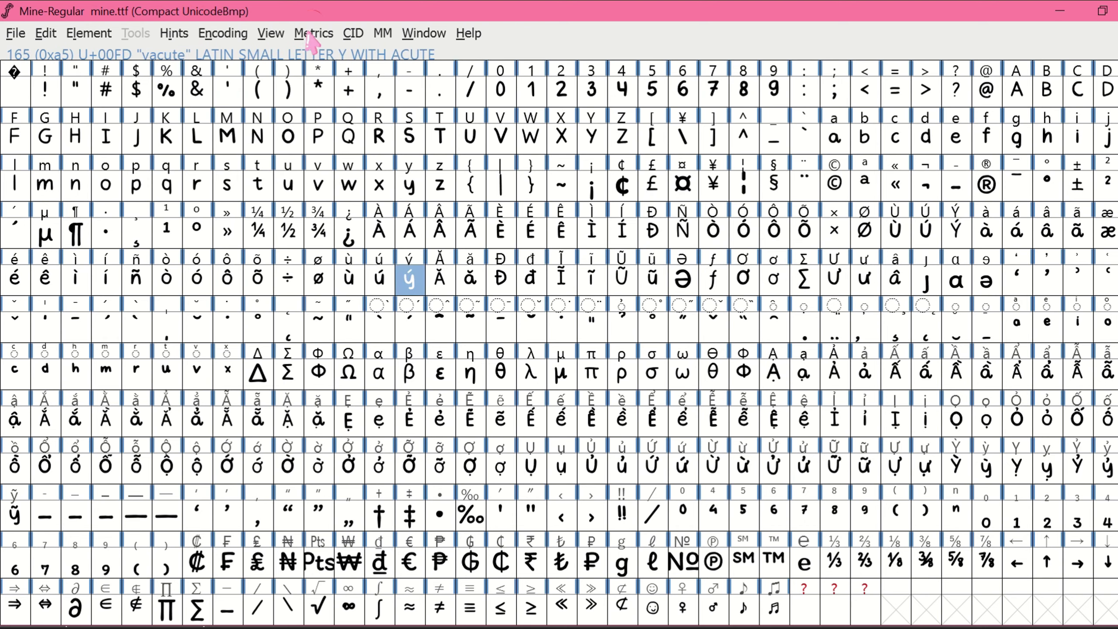
{"action": "left_click", "coordinate": [313, 34]}
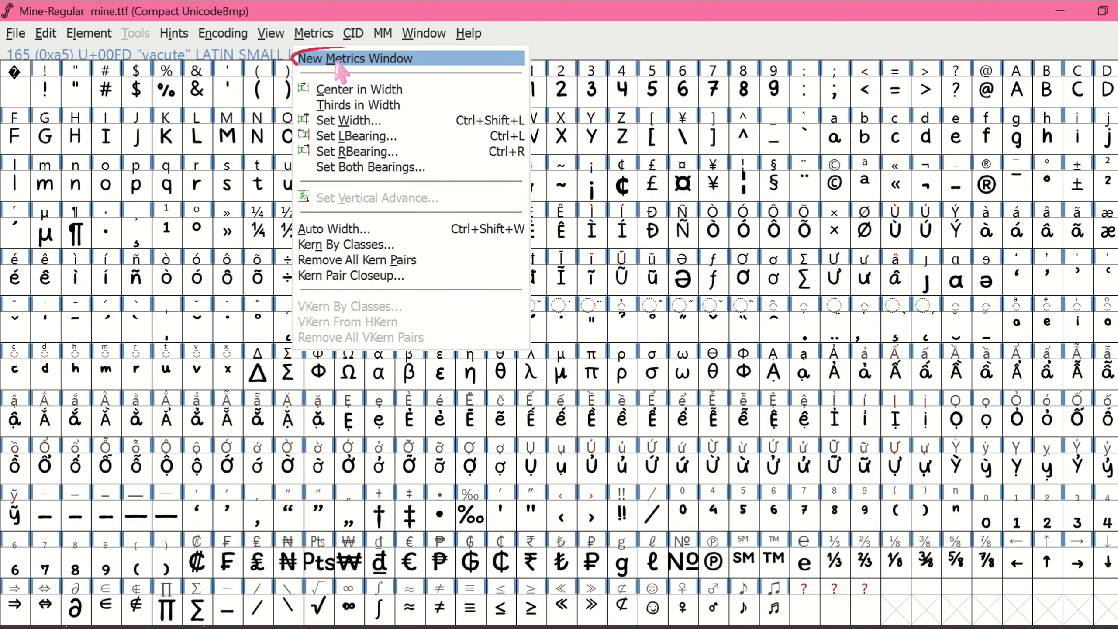
{"action": "left_click", "coordinate": [308, 58]}
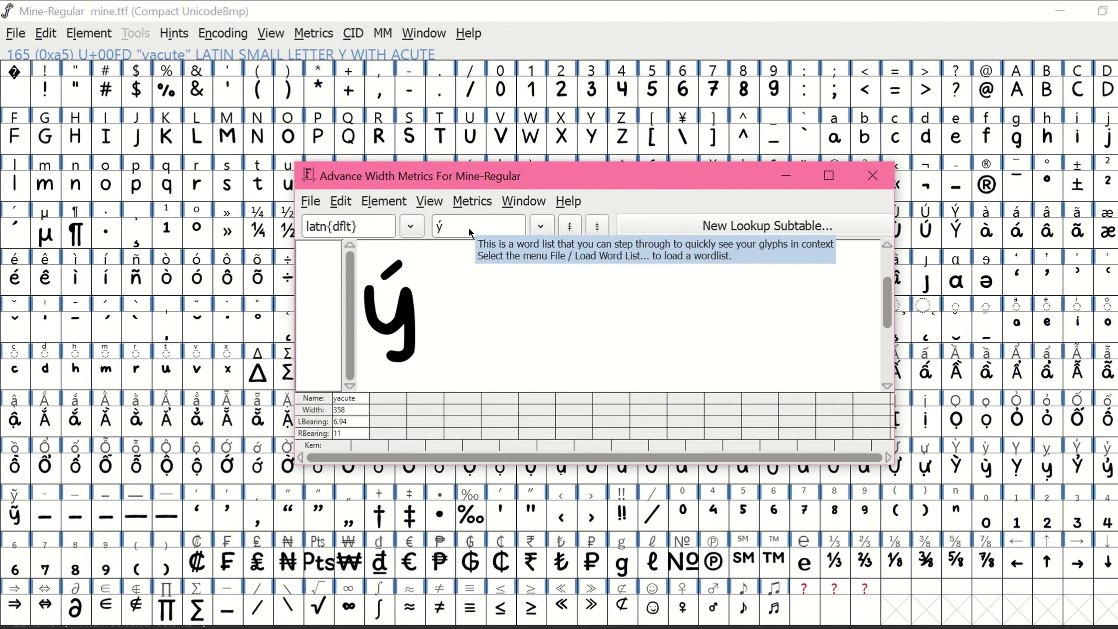
{"action": "key", "text": "BackSpace"}
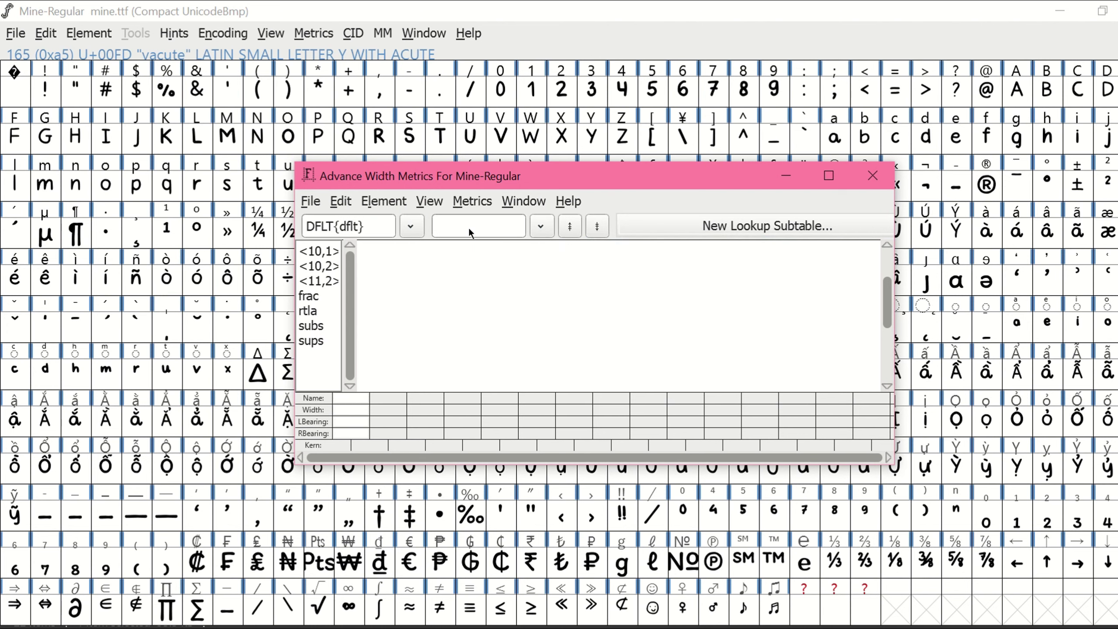
{"action": "type", "text": "hello "}
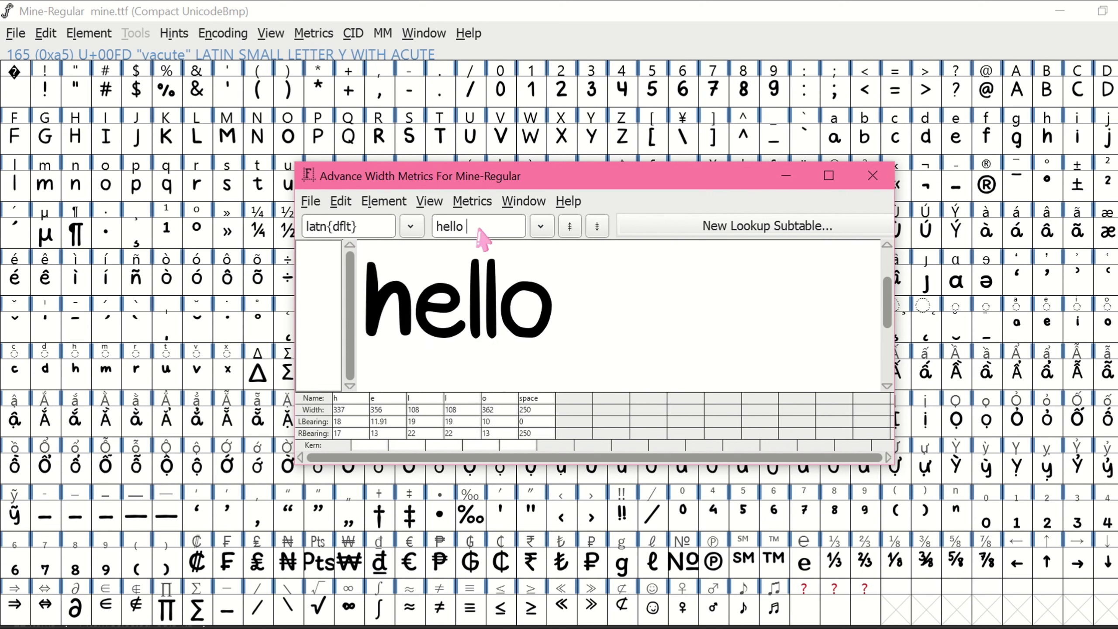
{"action": "type", "text": "everyone"}
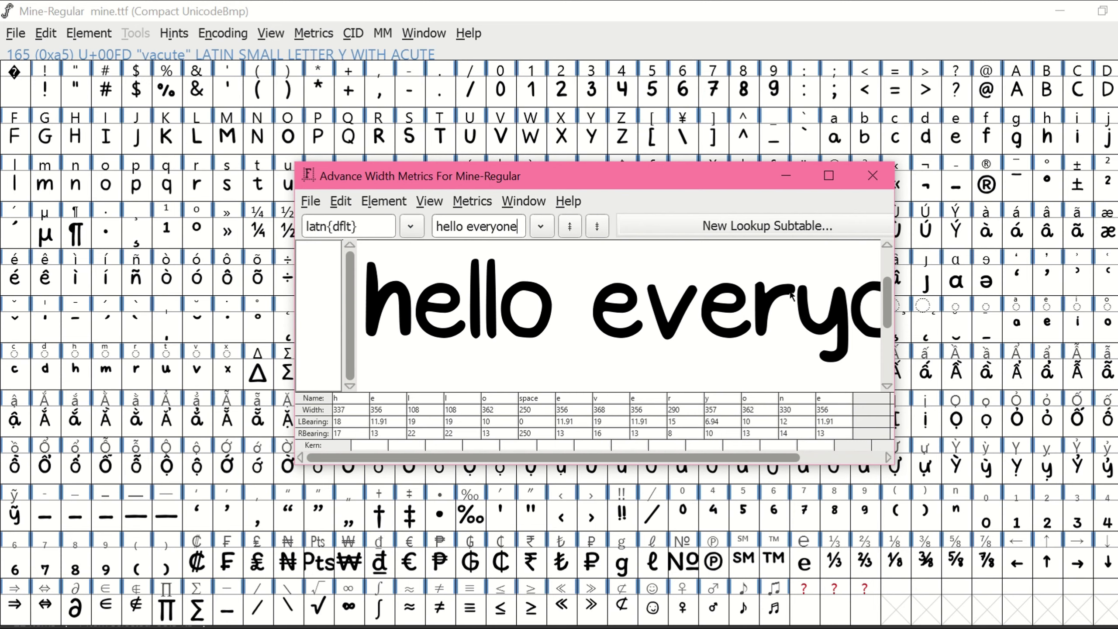
{"action": "left_click_drag", "start_coordinate": [898, 253], "coordinate": [1025, 282]}
{"action": "left_click", "coordinate": [1003, 175]}
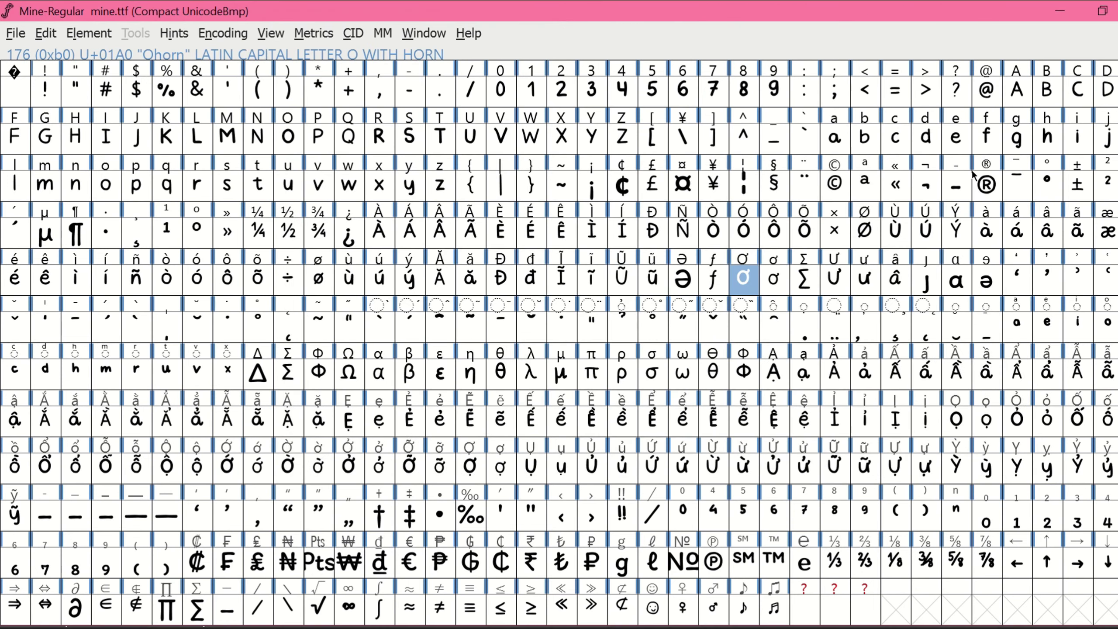
- Open the lowercase e glyph's outline for editing, enlarge it to 200% and activate the Pointer tool
{"action": "double_click", "coordinate": [957, 137]}
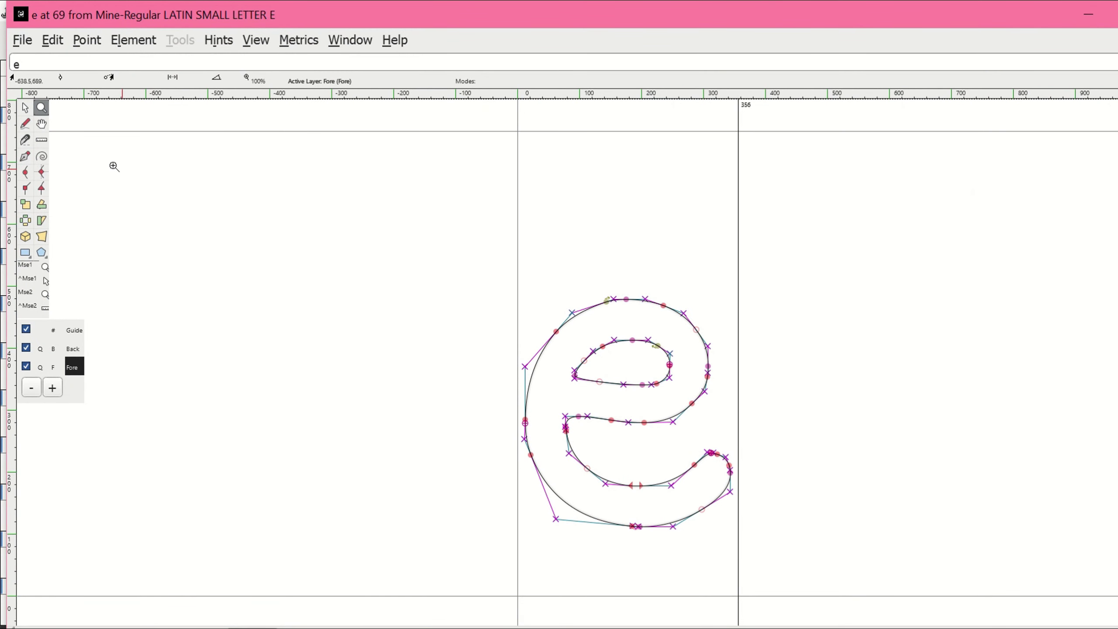
{"action": "left_click", "coordinate": [643, 353]}
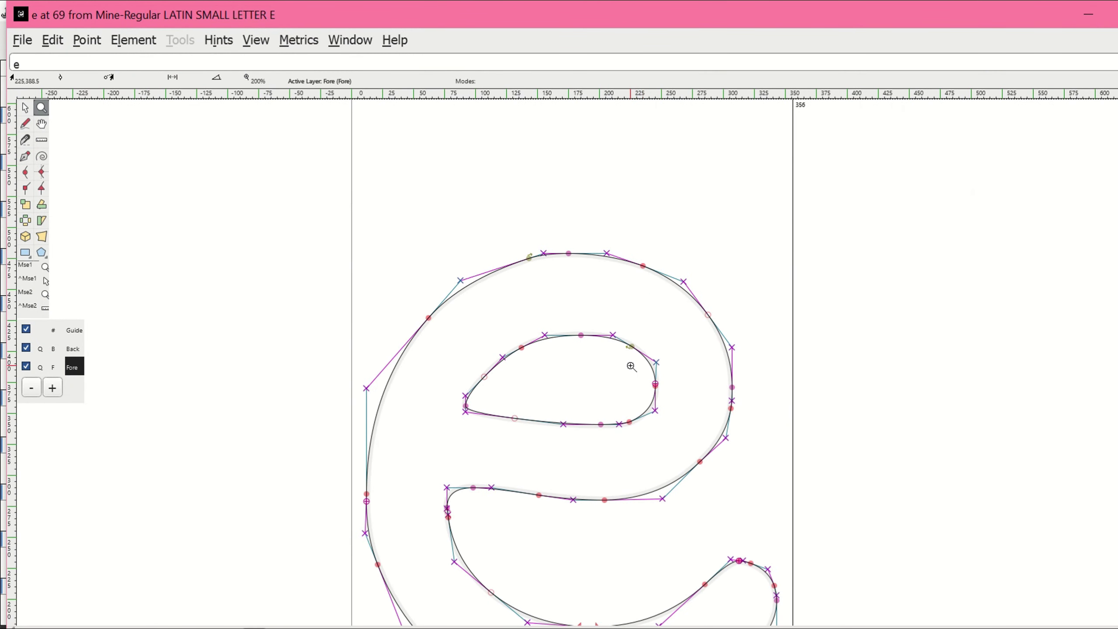
{"action": "scroll", "coordinate": [631, 366], "scroll_direction": "down", "scroll_amount": 2}
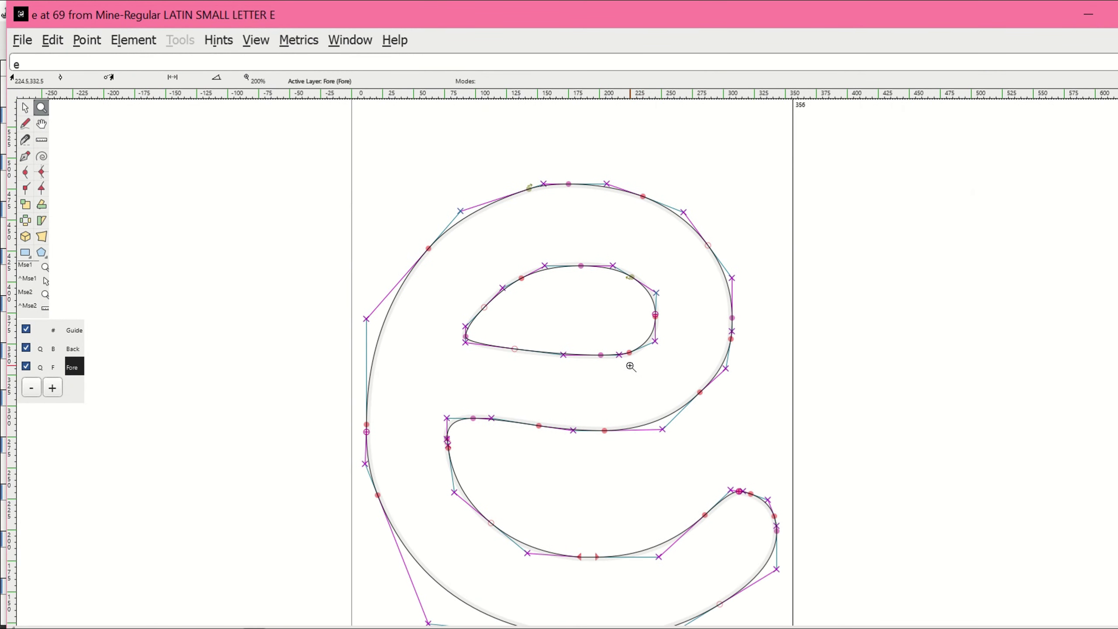
{"action": "left_click", "coordinate": [25, 109]}
{"action": "scroll", "coordinate": [628, 389], "scroll_direction": "up", "scroll_amount": 3}
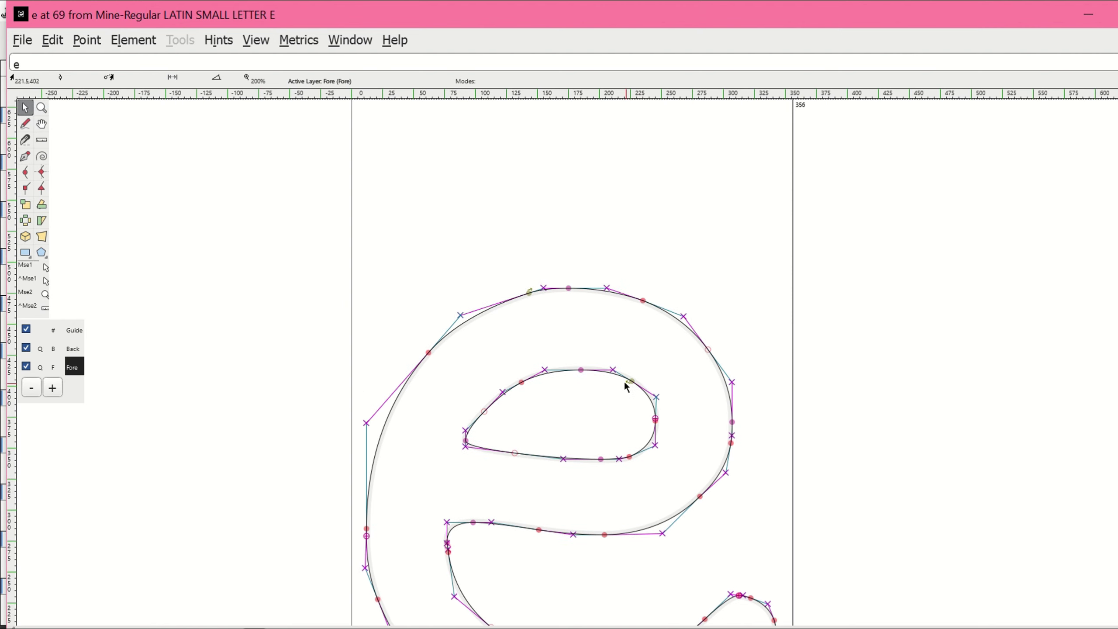
{"action": "scroll", "coordinate": [626, 388], "scroll_direction": "down", "scroll_amount": 3}
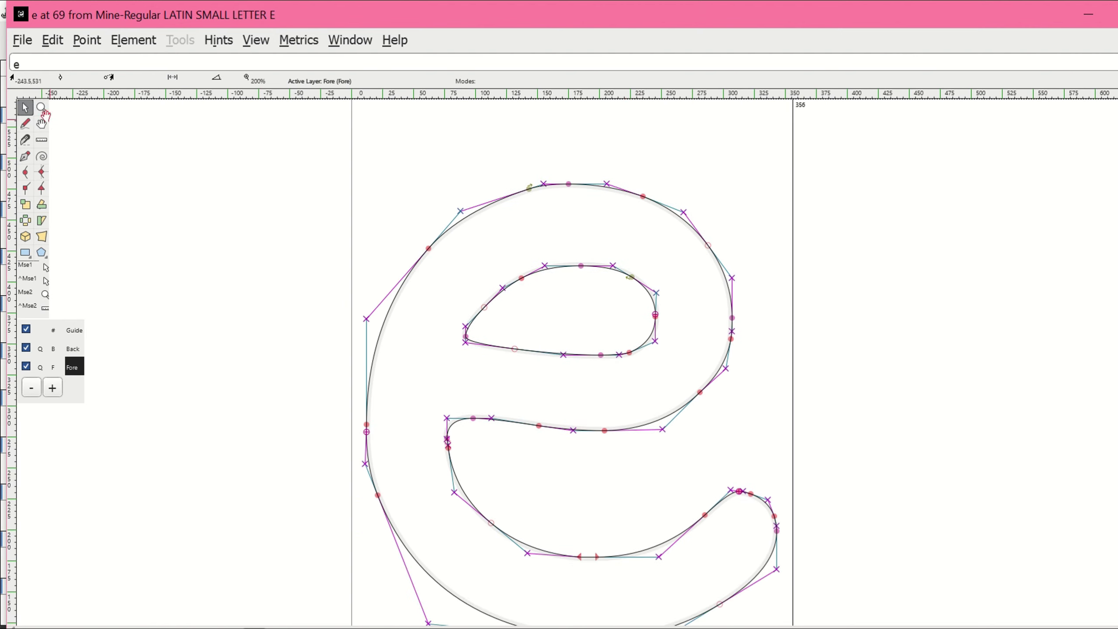
{"action": "left_click", "coordinate": [42, 123]}
{"action": "left_click_drag", "start_coordinate": [518, 350], "coordinate": [525, 320]}
{"action": "left_click", "coordinate": [24, 107]}
{"action": "key", "text": "ctrl+z"}
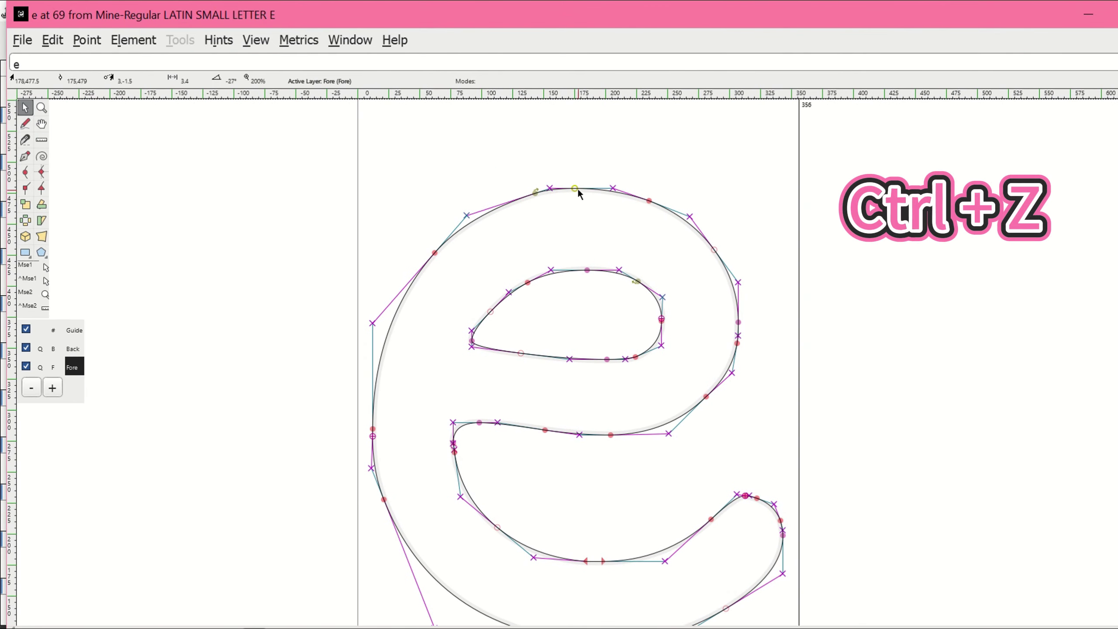
- Try reshaping the lowercase e by moving outline points along its top and upper-left curve
{"action": "mouse_move", "coordinate": [575, 193]}
{"action": "left_mouse_down"}
{"action": "mouse_move", "coordinate": [576, 152]}
{"action": "mouse_move", "coordinate": [581, 179]}
{"action": "mouse_move", "coordinate": [568, 198]}
{"action": "left_mouse_up"}
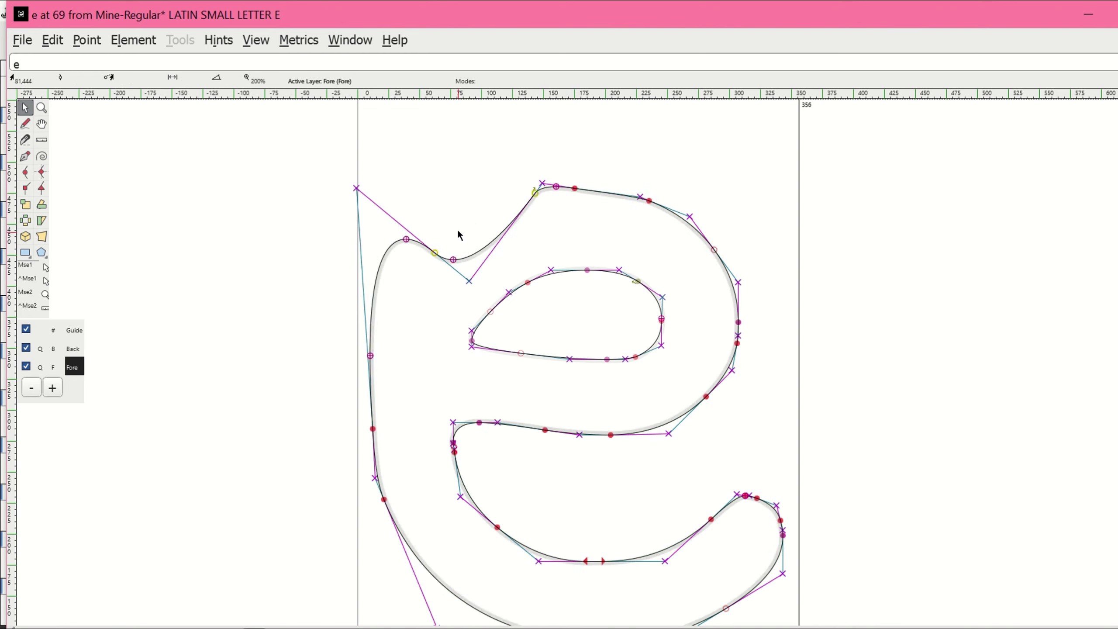
{"action": "left_click", "coordinate": [445, 262]}
{"action": "left_click_drag", "start_coordinate": [437, 259], "coordinate": [447, 179]}
{"action": "mouse_move", "coordinate": [427, 246]}
{"action": "left_mouse_down"}
{"action": "mouse_move", "coordinate": [380, 332]}
{"action": "mouse_move", "coordinate": [425, 245]}
{"action": "mouse_move", "coordinate": [389, 293]}
{"action": "left_mouse_up"}
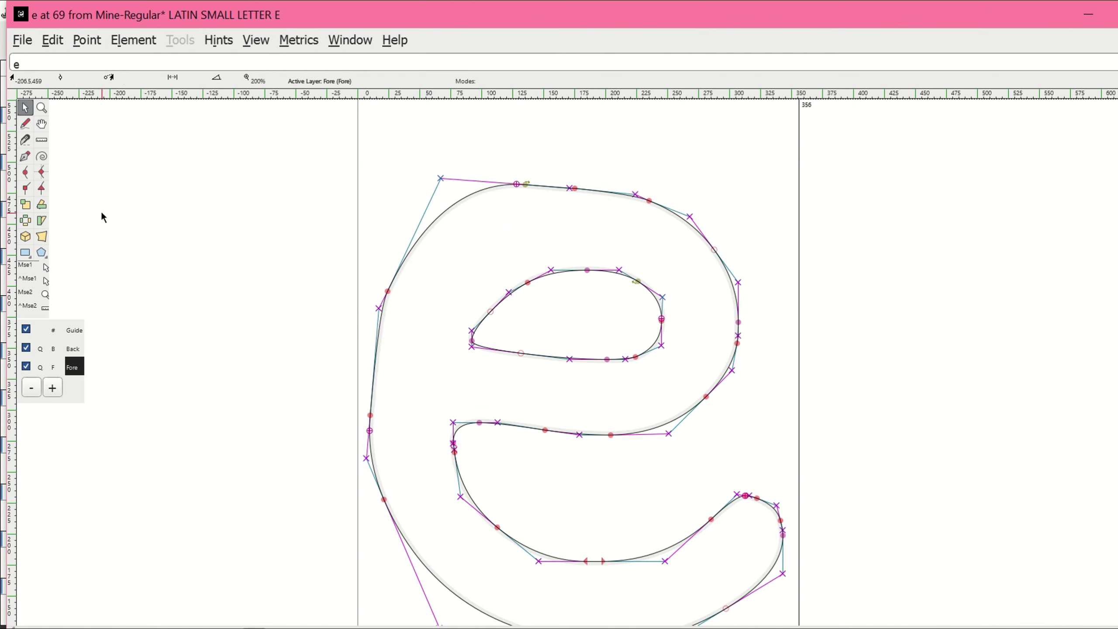
- Try adding a curve point on the upper-left outline of the e and adjusting its left side
{"action": "left_click", "coordinate": [25, 221]}
{"action": "left_click", "coordinate": [25, 204]}
{"action": "left_click", "coordinate": [25, 108]}
{"action": "left_click", "coordinate": [25, 172]}
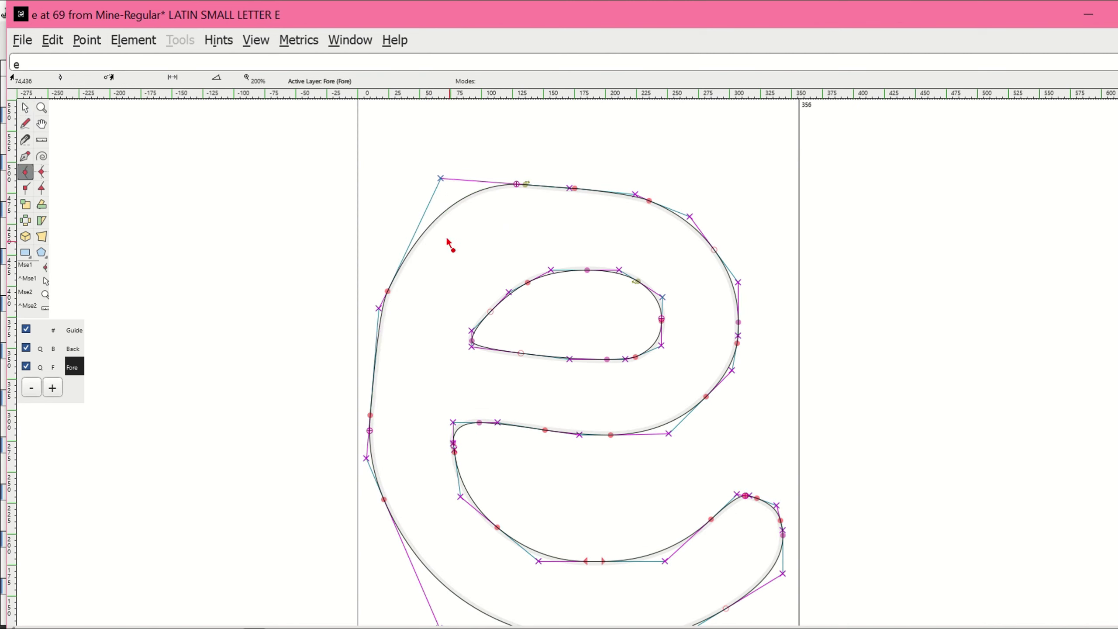
{"action": "left_click", "coordinate": [442, 214]}
{"action": "left_click", "coordinate": [25, 108]}
{"action": "left_click", "coordinate": [375, 346]}
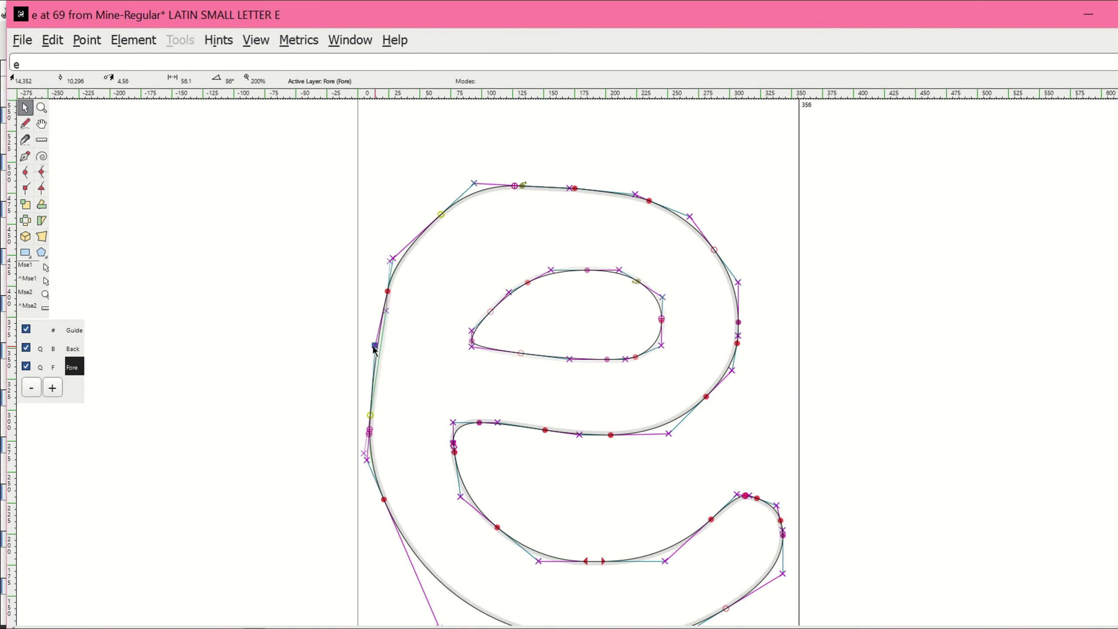
{"action": "key", "text": "ctrl+m"}
- Switch the lowercase e outline to Spiro mode and activate the Pointer tool
{"action": "left_click", "coordinate": [42, 172]}
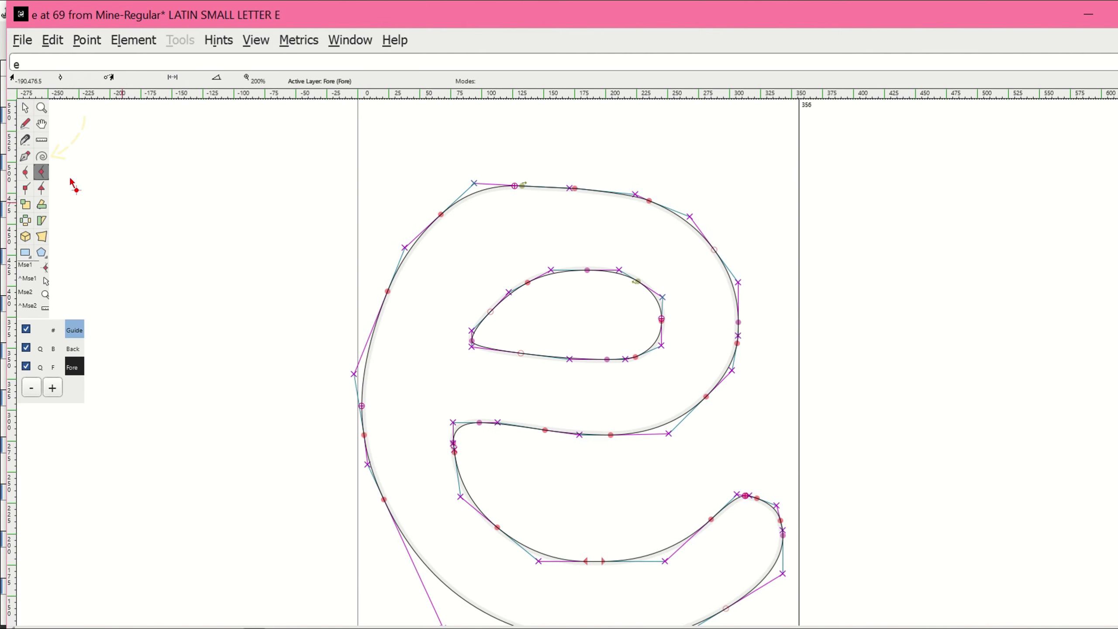
{"action": "left_click", "coordinate": [46, 158]}
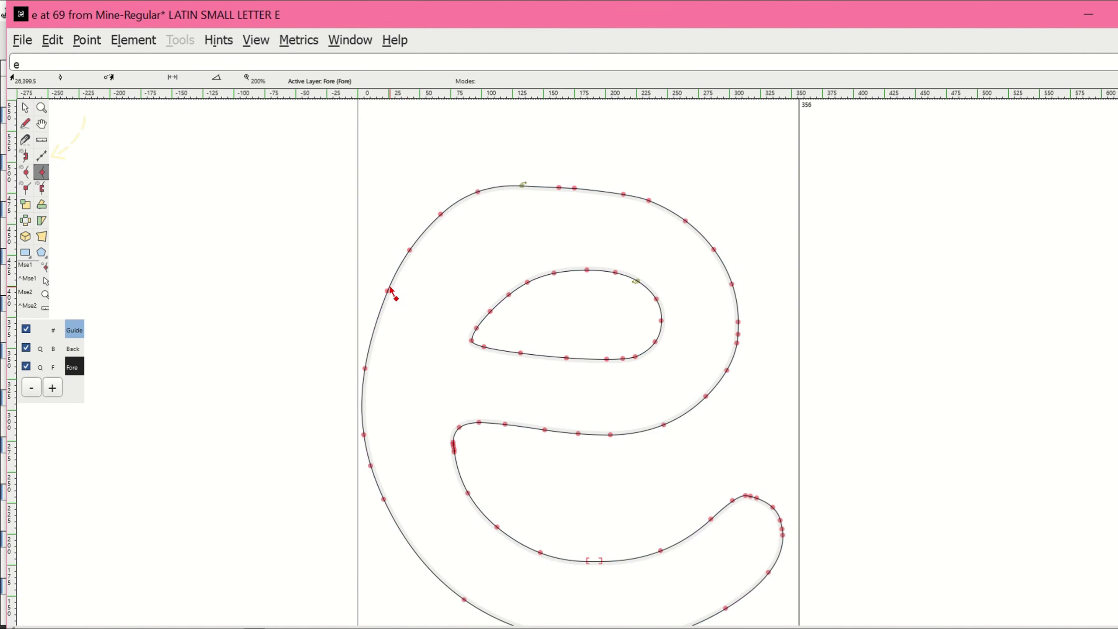
{"action": "left_click", "coordinate": [29, 108]}
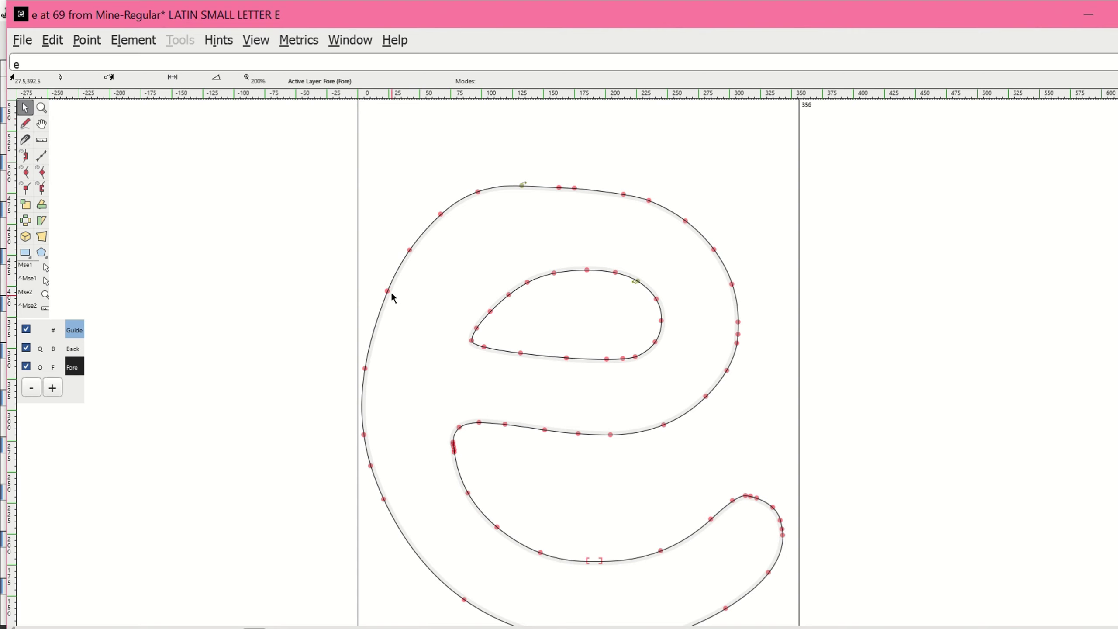
- Try moving the Spiro points on the outer left and lower-left curve of the e
{"action": "left_click_drag", "start_coordinate": [375, 306], "coordinate": [417, 259]}
{"action": "scroll", "coordinate": [418, 353], "scroll_direction": "down", "scroll_amount": 2}
{"action": "left_click_drag", "start_coordinate": [383, 465], "coordinate": [395, 512]}
{"action": "scroll", "coordinate": [864, 467], "scroll_direction": "up", "scroll_amount": 2}
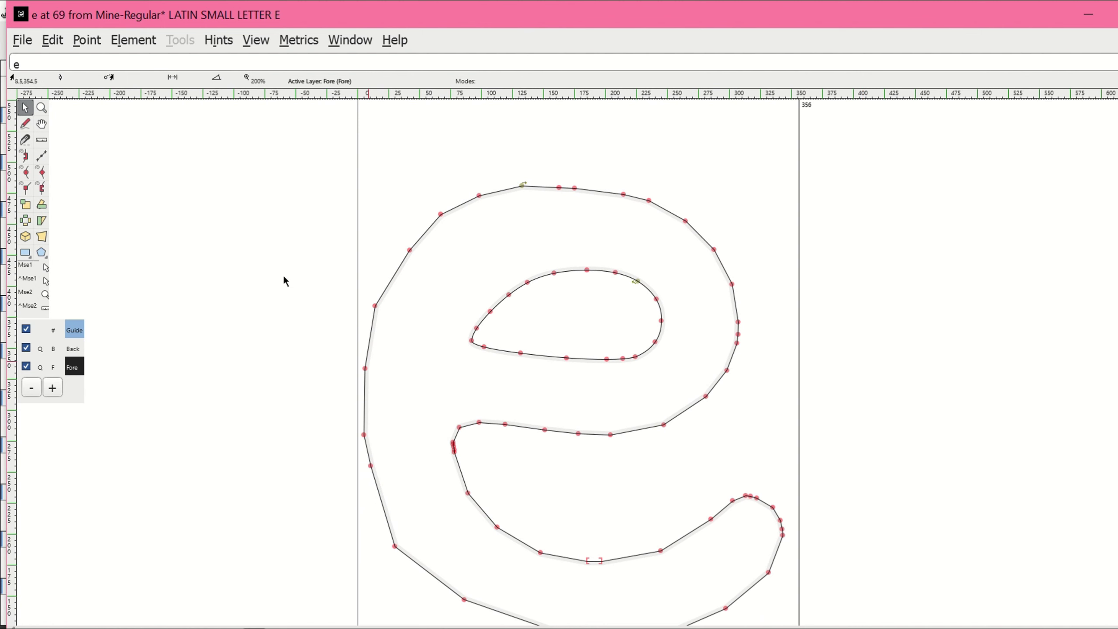
- Undo all the point edits on the lowercase e to restore its original outline
{"action": "left_click", "coordinate": [53, 40]}
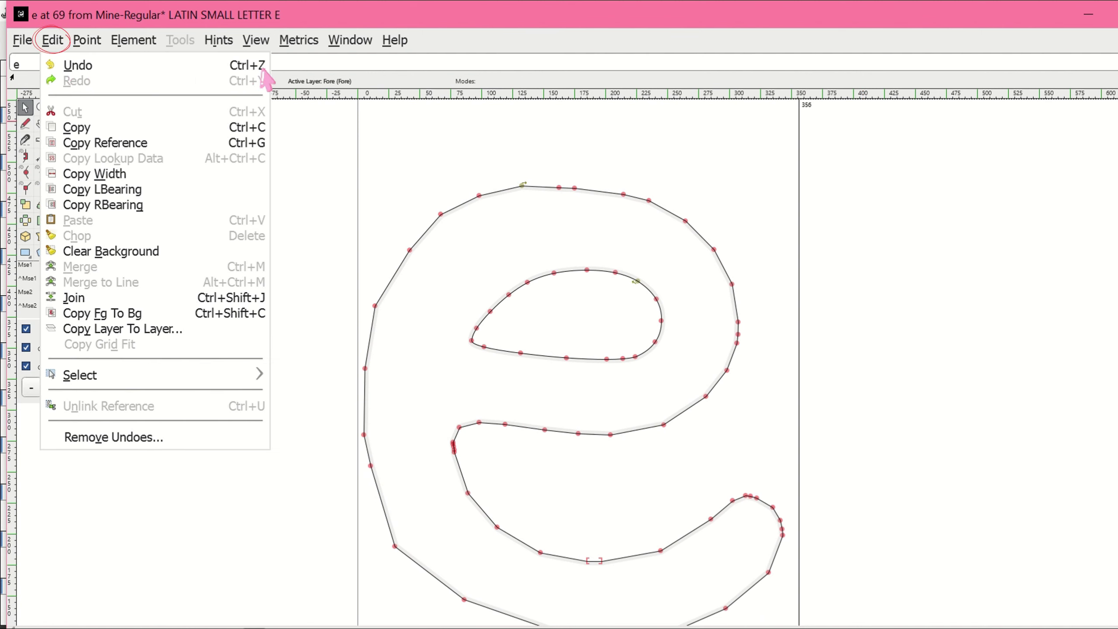
{"action": "left_click", "coordinate": [413, 197]}
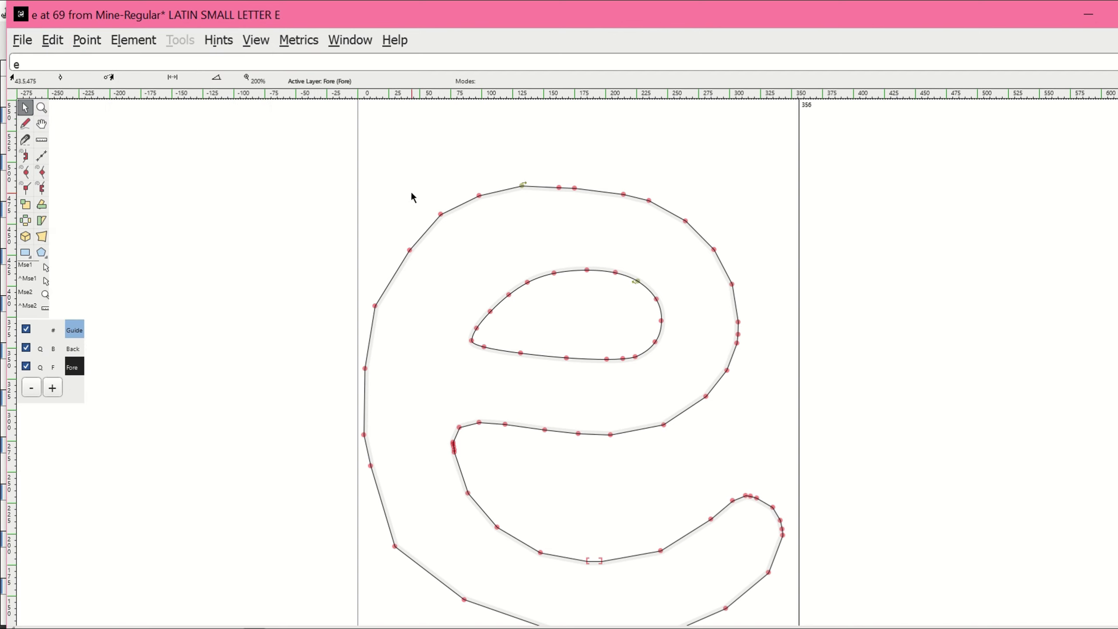
{"action": "key", "text": "ctrl+z"}
{"action": "key", "text": "ctrl+z"}
{"action": "key", "text": "ctrl+z"}
{"action": "key", "text": "ctrl+z"}
{"action": "key", "text": "ctrl+z"}
{"action": "key", "text": "ctrl+z"}
{"action": "key", "text": "ctrl+z"}
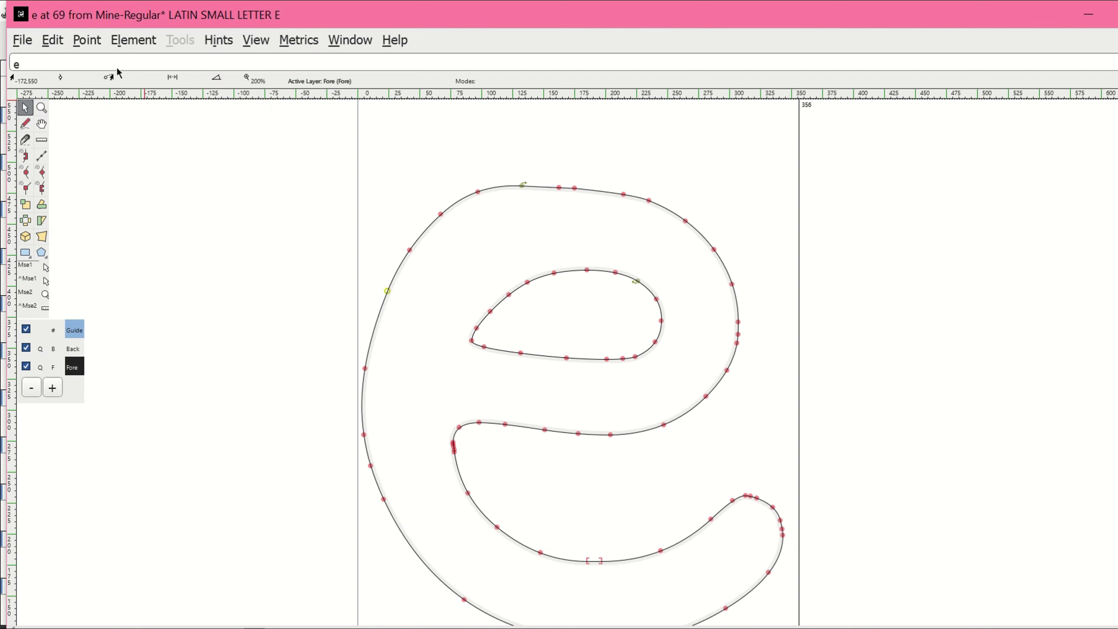
{"action": "key", "text": "ctrl+z"}
{"action": "key", "text": "ctrl+z"}
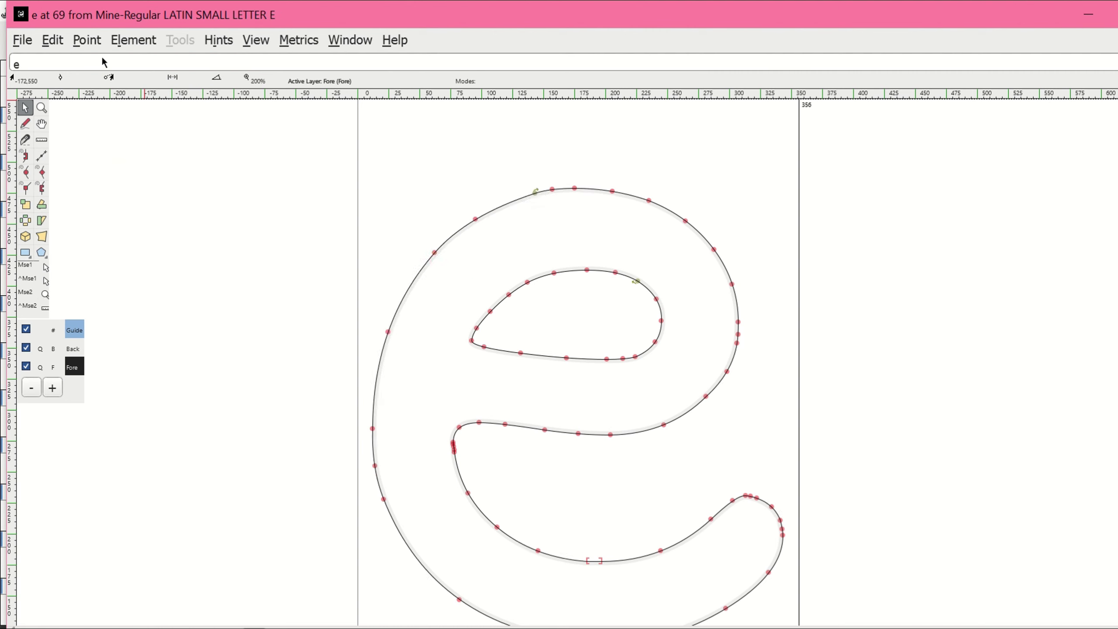
- Increase the lowercase e's advance width to 366 and shift its outline sideways to a left bearing of about 14.91
{"action": "left_click", "coordinate": [250, 39]}
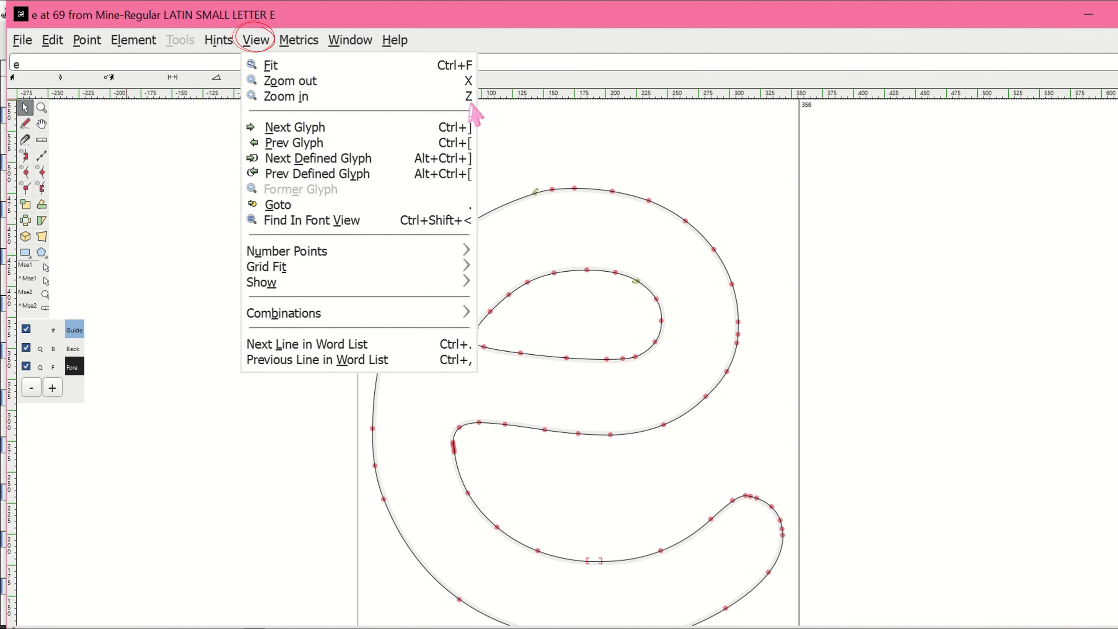
{"action": "left_click", "coordinate": [551, 128]}
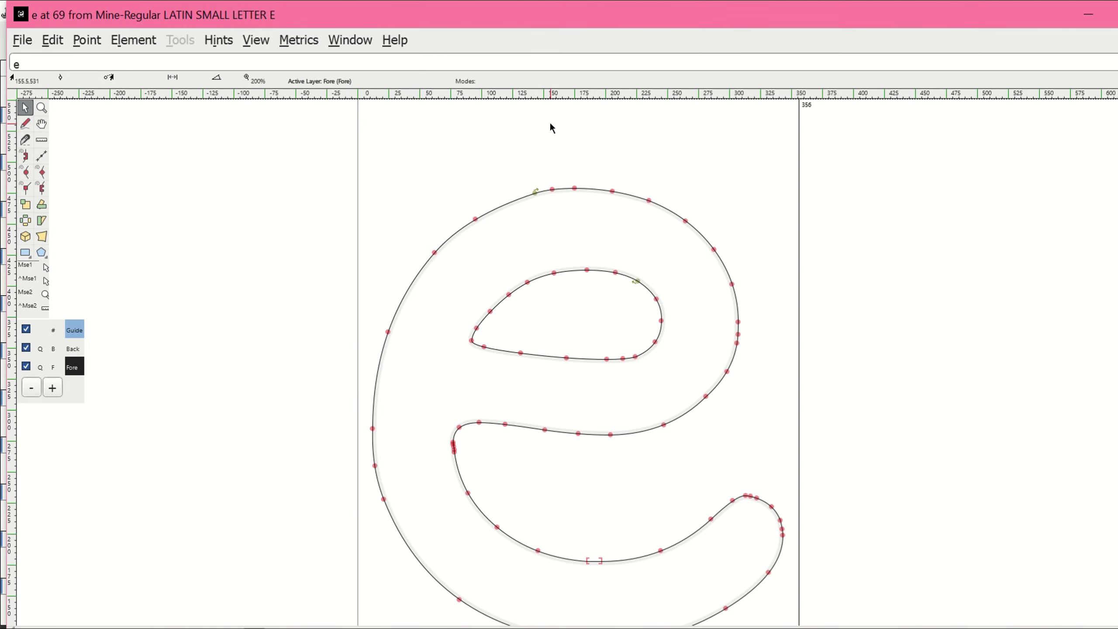
{"action": "key", "text": "minus"}
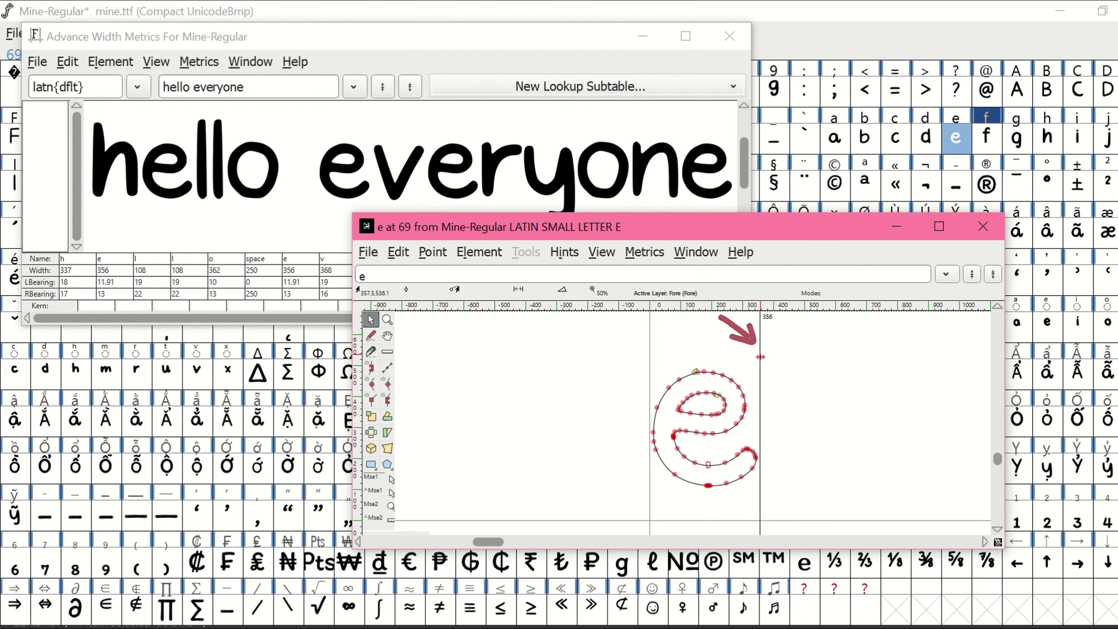
{"action": "left_click_drag", "start_coordinate": [761, 357], "coordinate": [704, 398]}
{"action": "left_click_drag", "start_coordinate": [692, 398], "coordinate": [763, 424]}
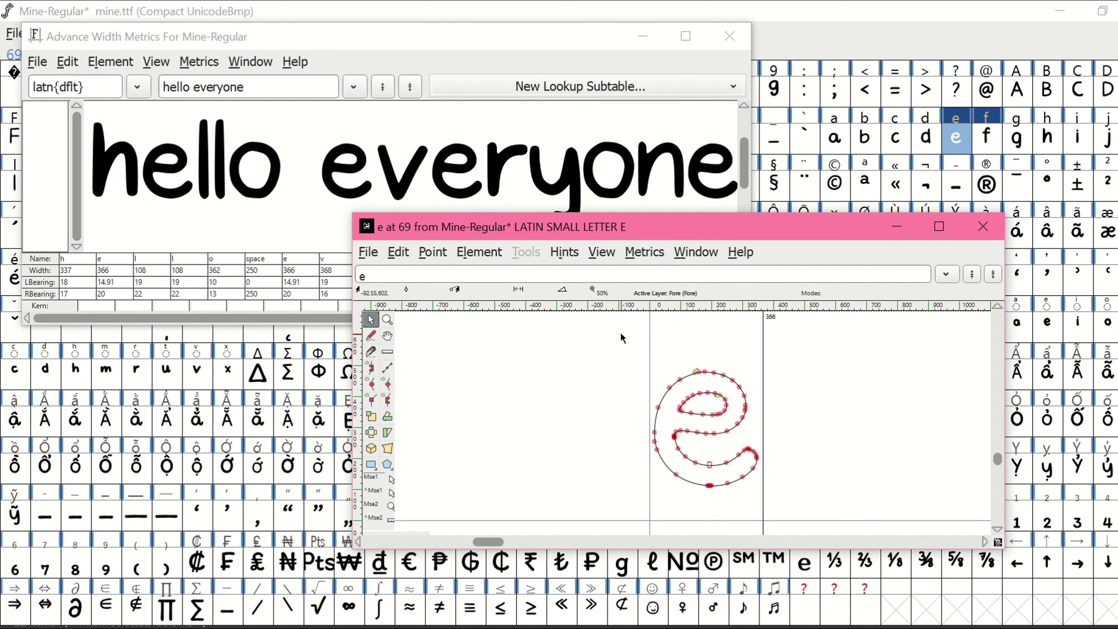
- Try moving the whole lowercase e outline up above the baseline, and undo the move
{"action": "left_click_drag", "start_coordinate": [620, 332], "coordinate": [810, 505]}
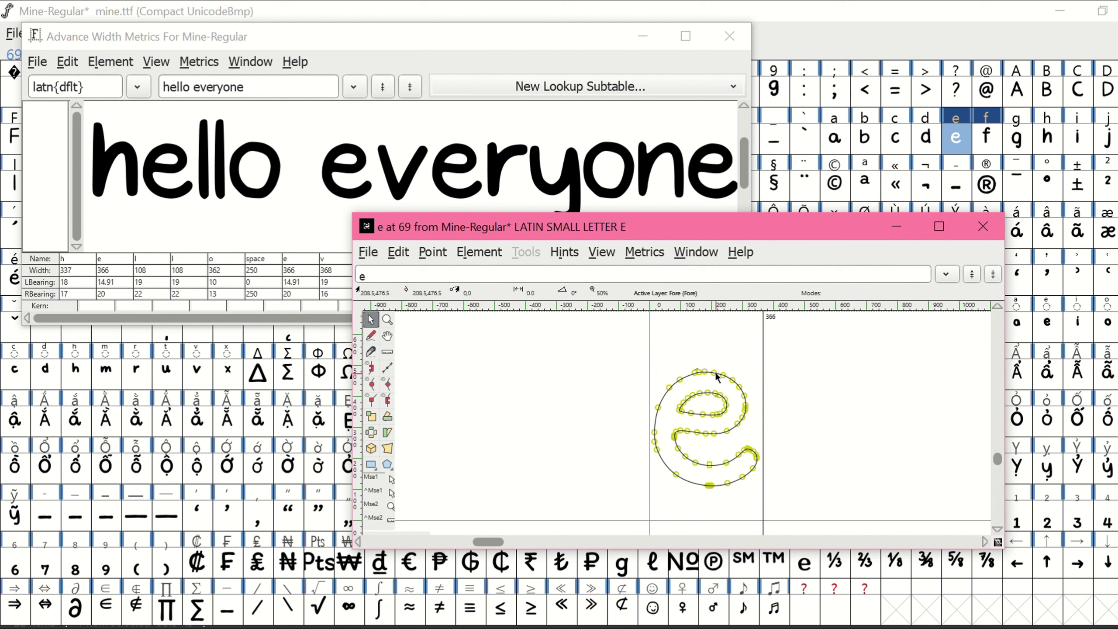
{"action": "left_click_drag", "start_coordinate": [717, 375], "coordinate": [718, 320]}
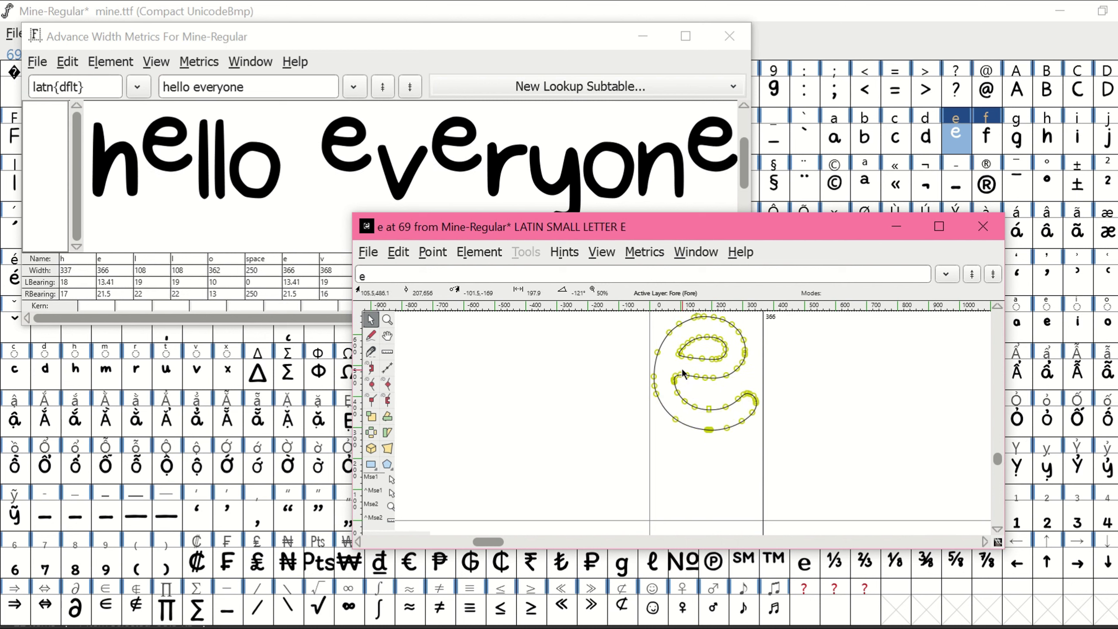
{"action": "key", "text": "ctrl+z"}
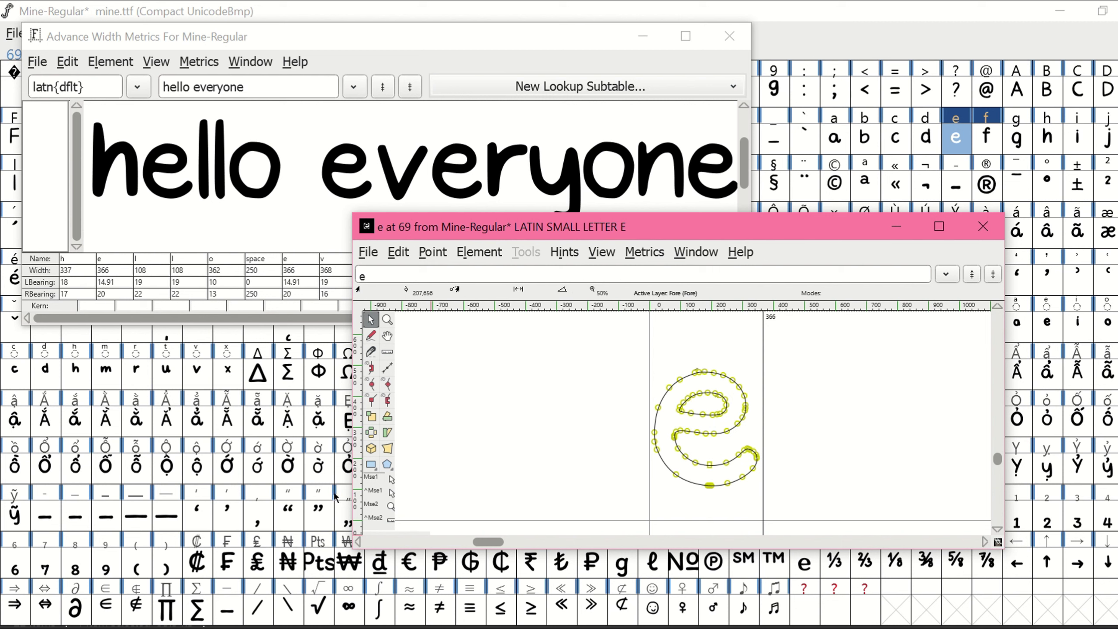
- Open the lowercase o from the metrics preview text and switch its outline to Spiro mode
{"action": "scroll", "coordinate": [709, 383], "scroll_direction": "up", "scroll_amount": 2}
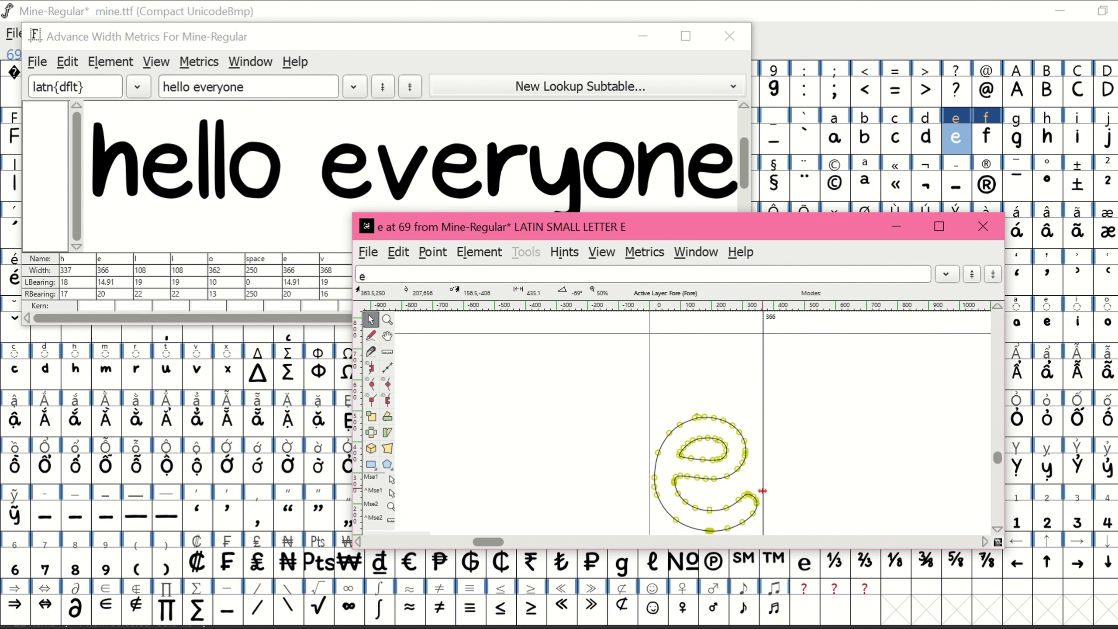
{"action": "scroll", "coordinate": [763, 490], "scroll_direction": "down", "scroll_amount": 2}
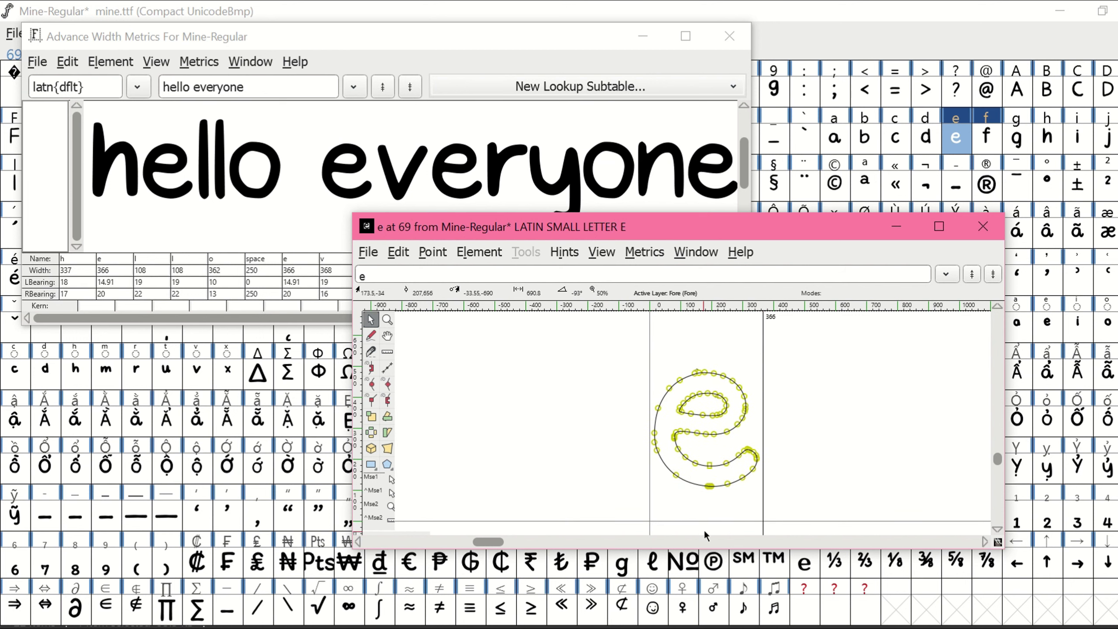
{"action": "double_click", "coordinate": [603, 167]}
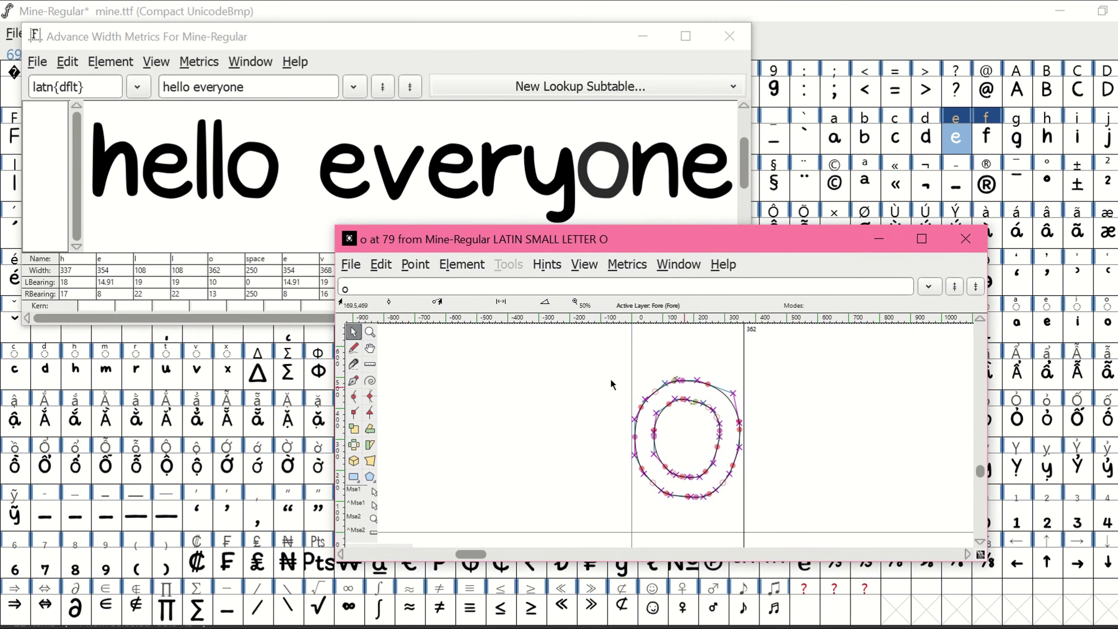
{"action": "left_click", "coordinate": [370, 381]}
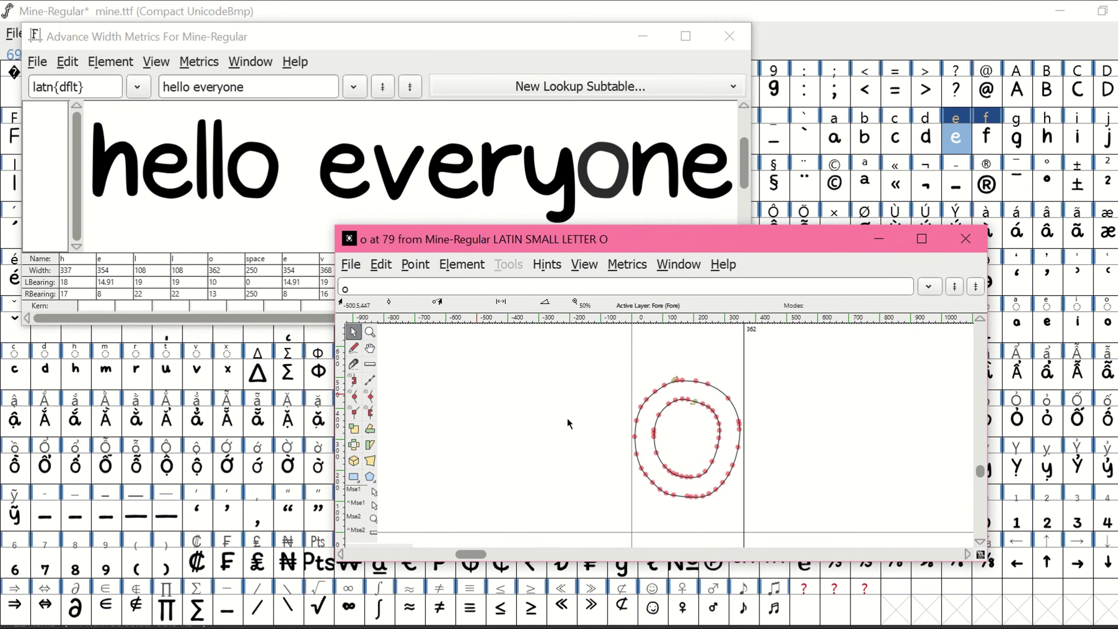
{"action": "left_click_drag", "start_coordinate": [611, 367], "coordinate": [795, 537]}
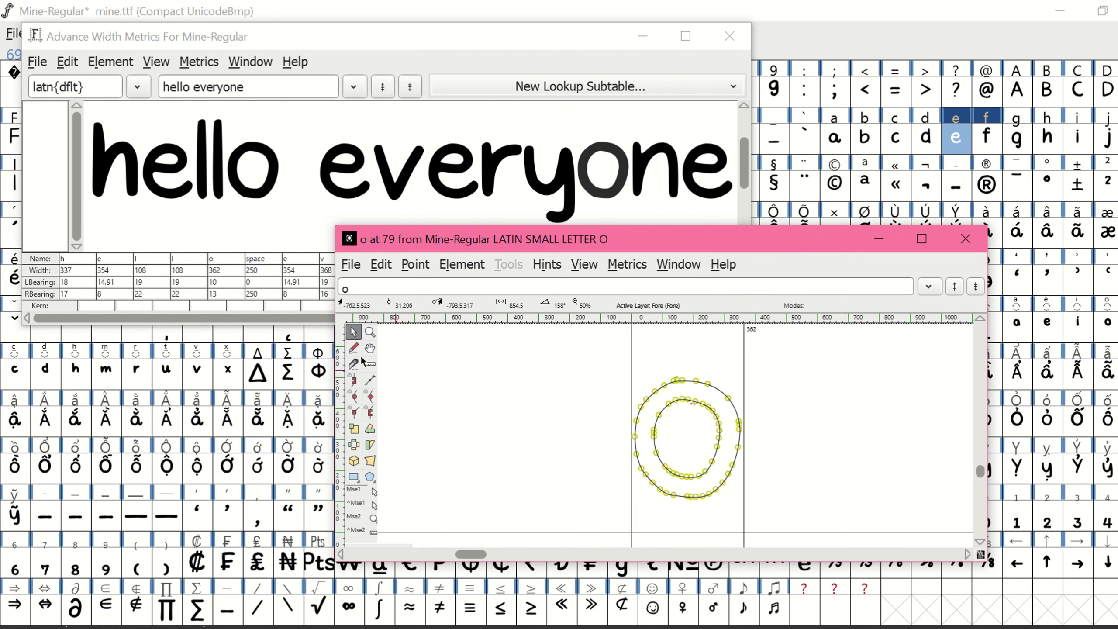
{"action": "left_click", "coordinate": [370, 380]}
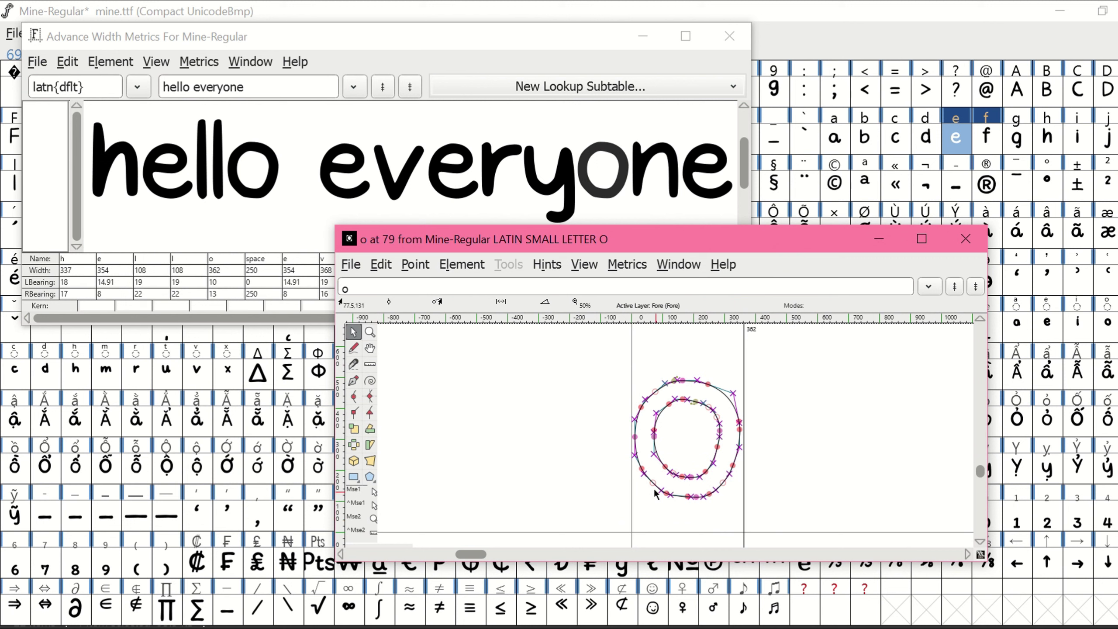
{"action": "left_click", "coordinate": [371, 381]}
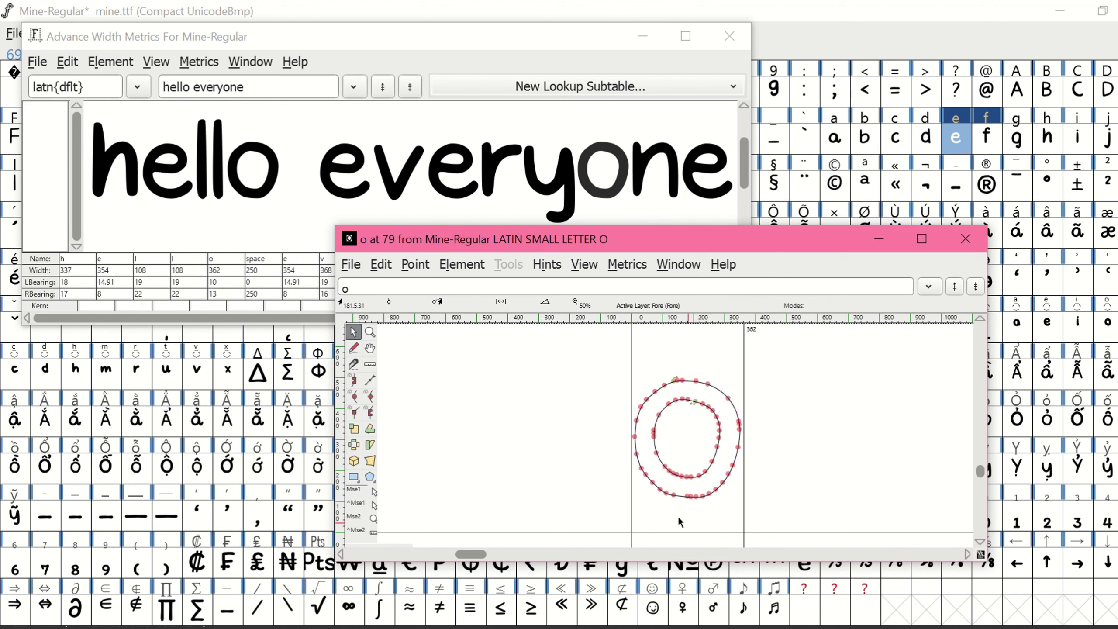
- Try flipping the lowercase o outline with the Flip tool, and undo the flip
{"action": "left_click", "coordinate": [354, 445]}
{"action": "left_click_drag", "start_coordinate": [675, 479], "coordinate": [779, 403]}
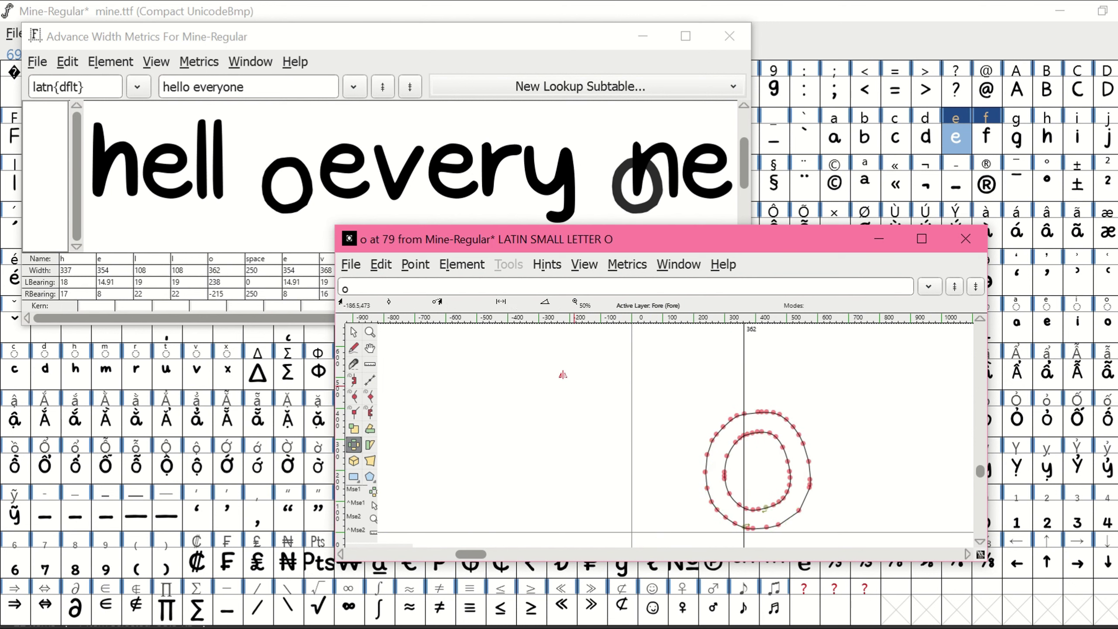
{"action": "key", "text": "ctrl+z"}
- Try out the Rotate, Scale and Skew tools on the lowercase o, undoing the trial transformations
{"action": "left_click", "coordinate": [370, 428]}
{"action": "left_click_drag", "start_coordinate": [695, 428], "coordinate": [654, 492]}
{"action": "left_click", "coordinate": [354, 428]}
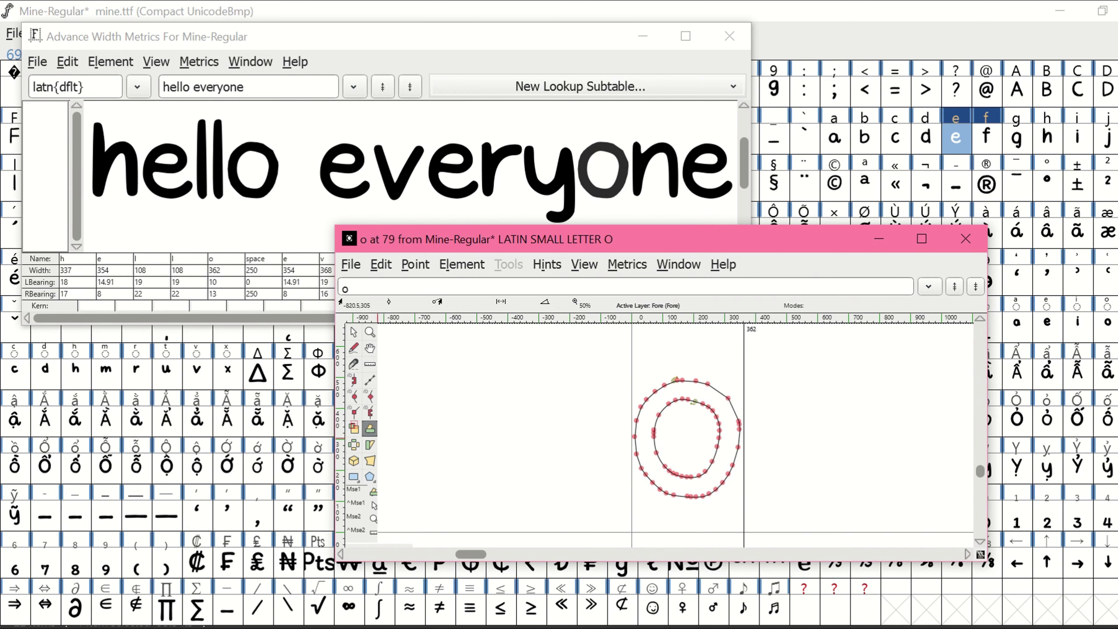
{"action": "left_click_drag", "start_coordinate": [629, 372], "coordinate": [635, 360]}
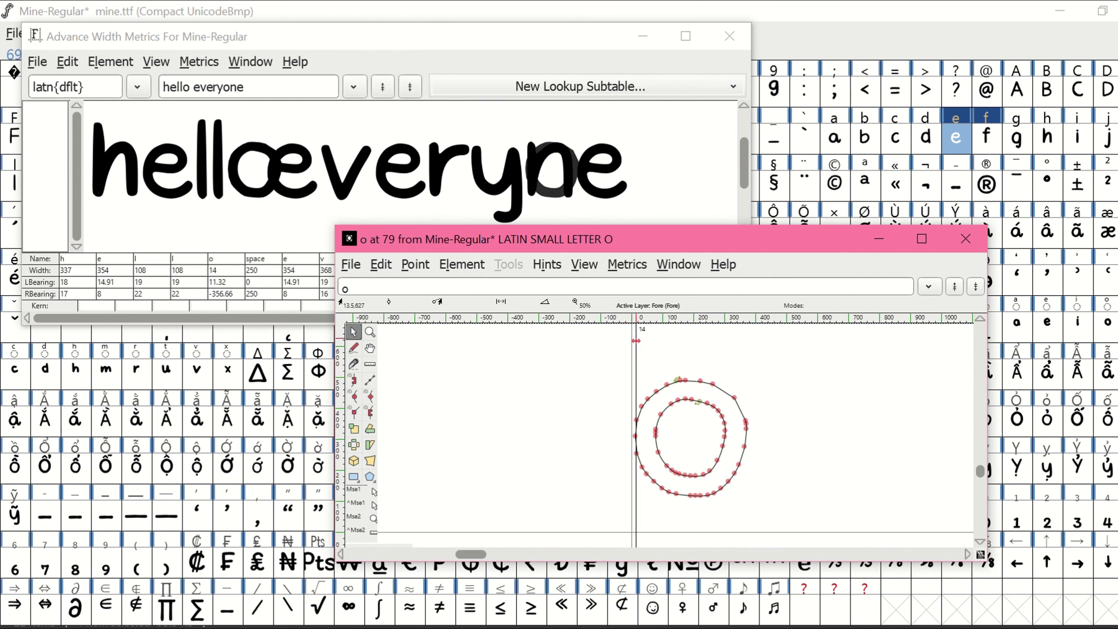
{"action": "key", "text": "ctrl+z"}
{"action": "key", "text": "ctrl+z"}
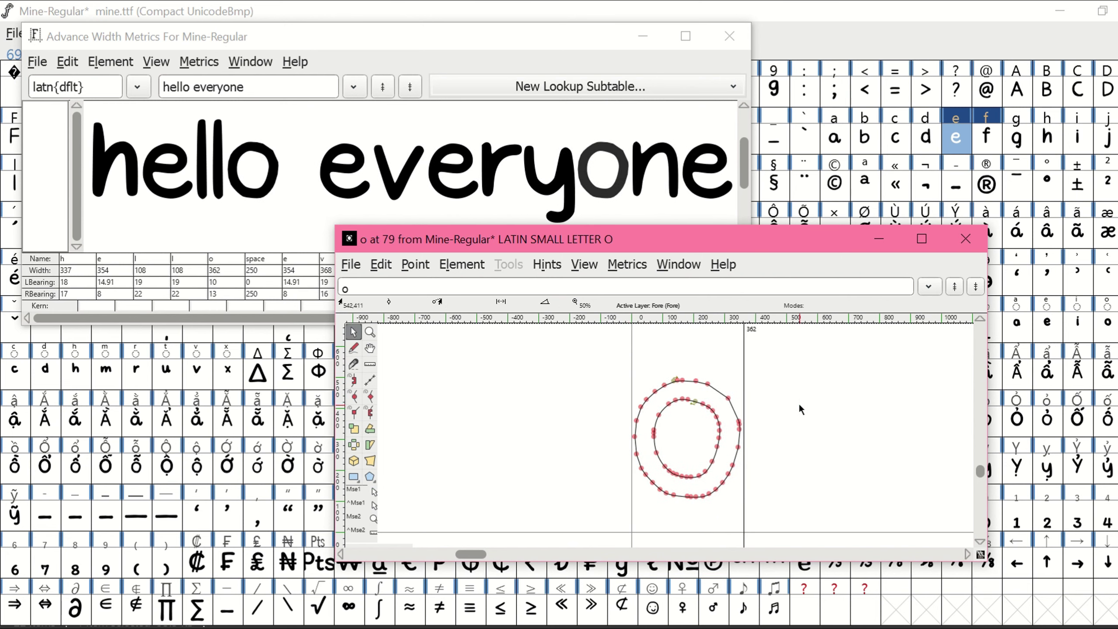
{"action": "left_click", "coordinate": [370, 444]}
{"action": "left_click_drag", "start_coordinate": [729, 421], "coordinate": [536, 427]}
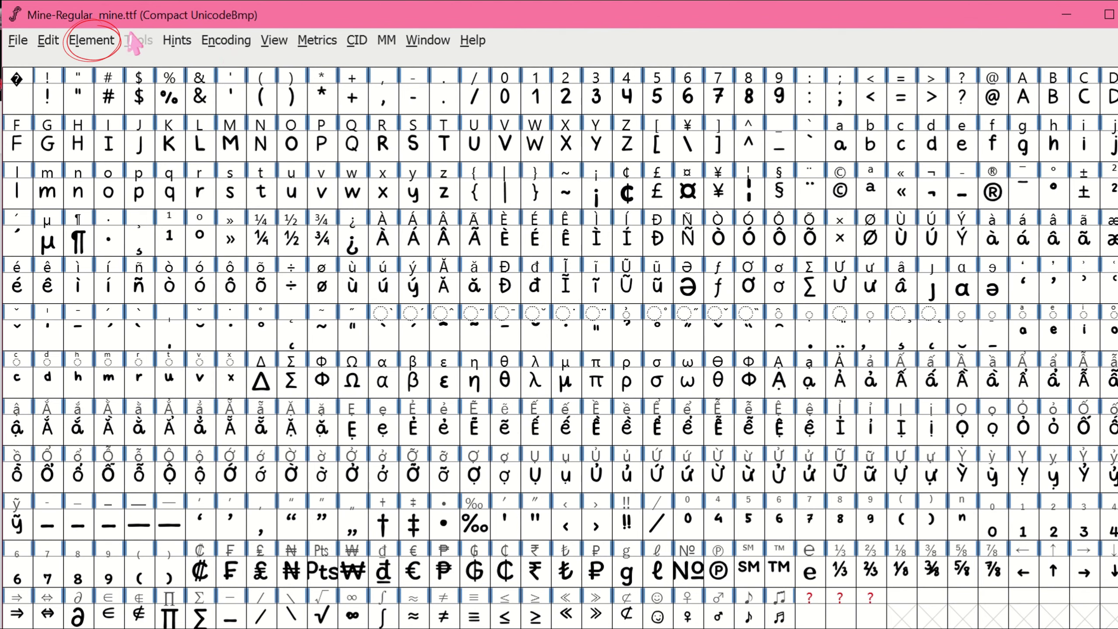
- Open the font information for Mine-Regular and examine its naming and copyright entries
{"action": "left_click", "coordinate": [111, 41]}
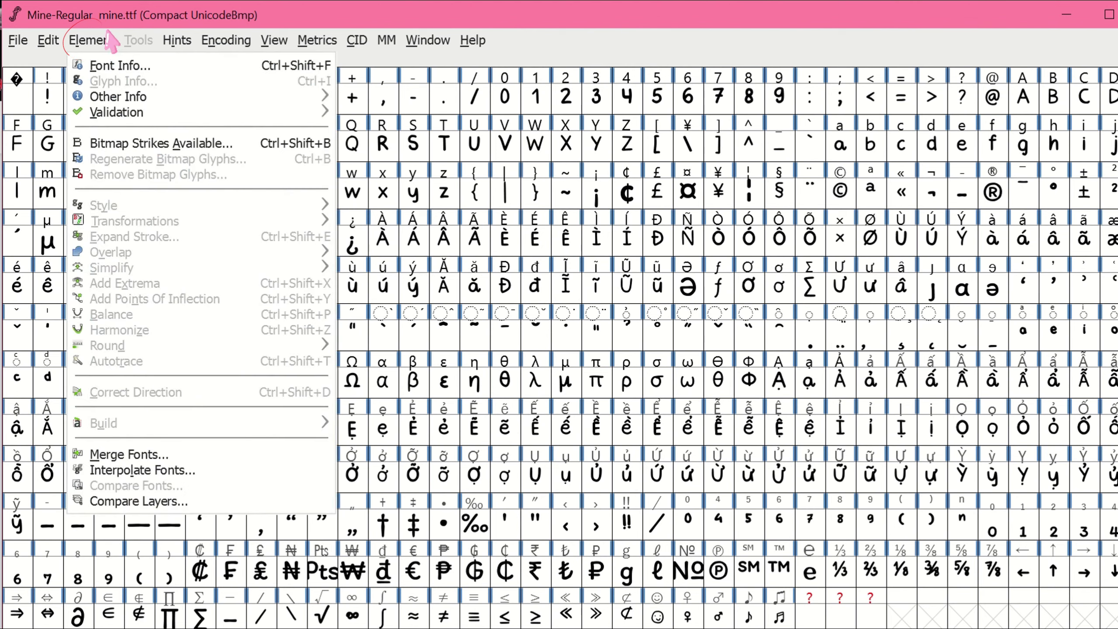
{"action": "left_click", "coordinate": [115, 67]}
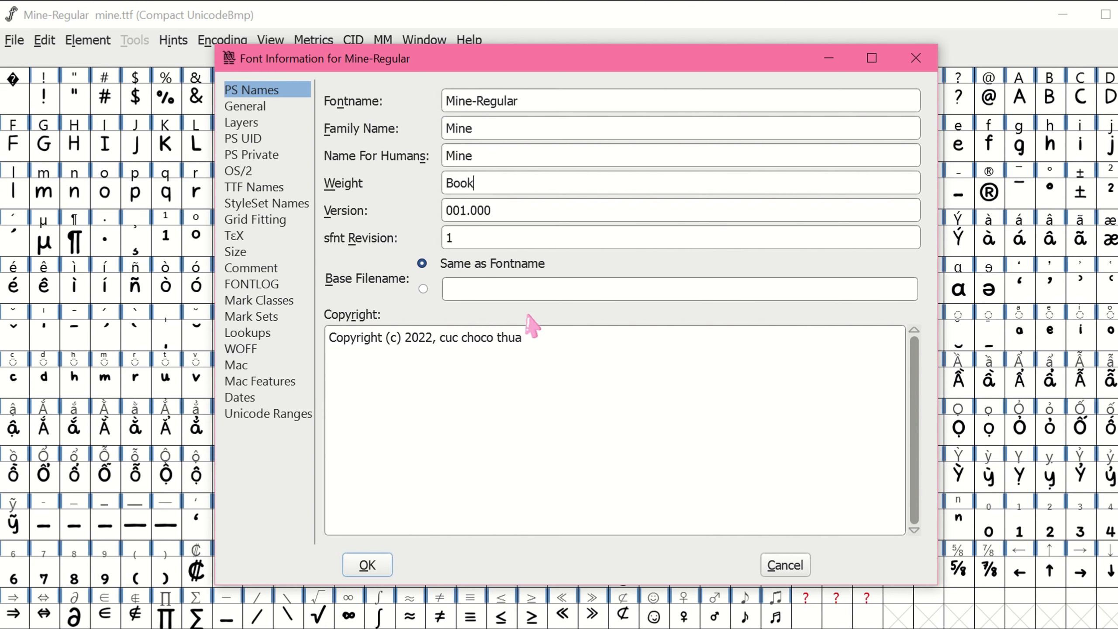
{"action": "left_click", "coordinate": [447, 348]}
{"action": "key", "text": "shift+End"}
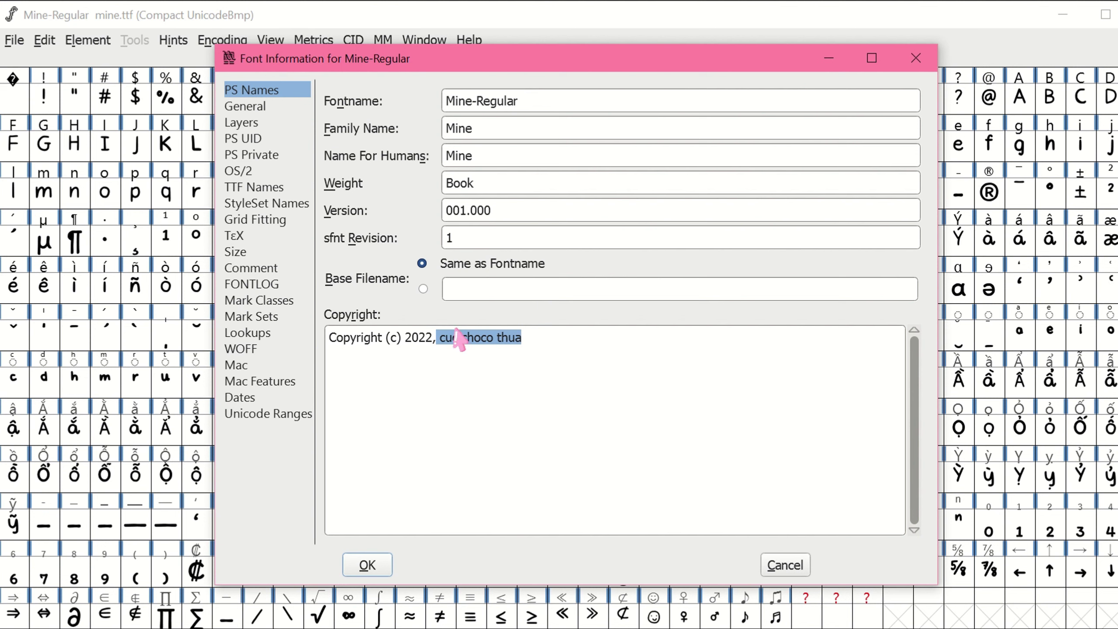
{"action": "left_click", "coordinate": [473, 348]}
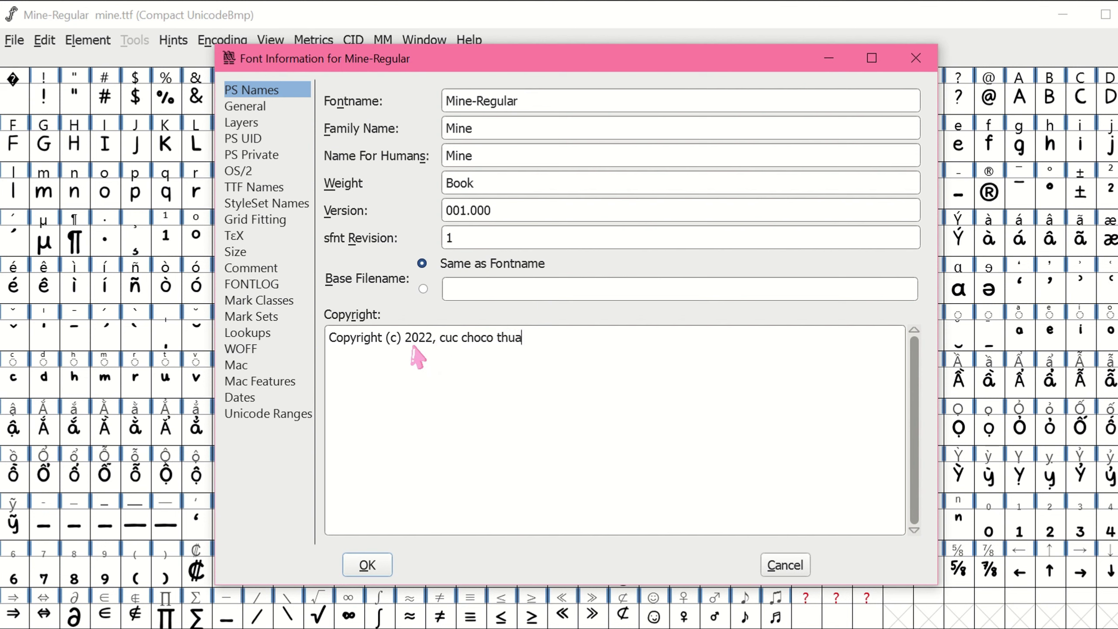
- Review the font's general ascent and descent settings, its layer settings, and the PS UID and PS Private sections
{"action": "left_click", "coordinate": [246, 108]}
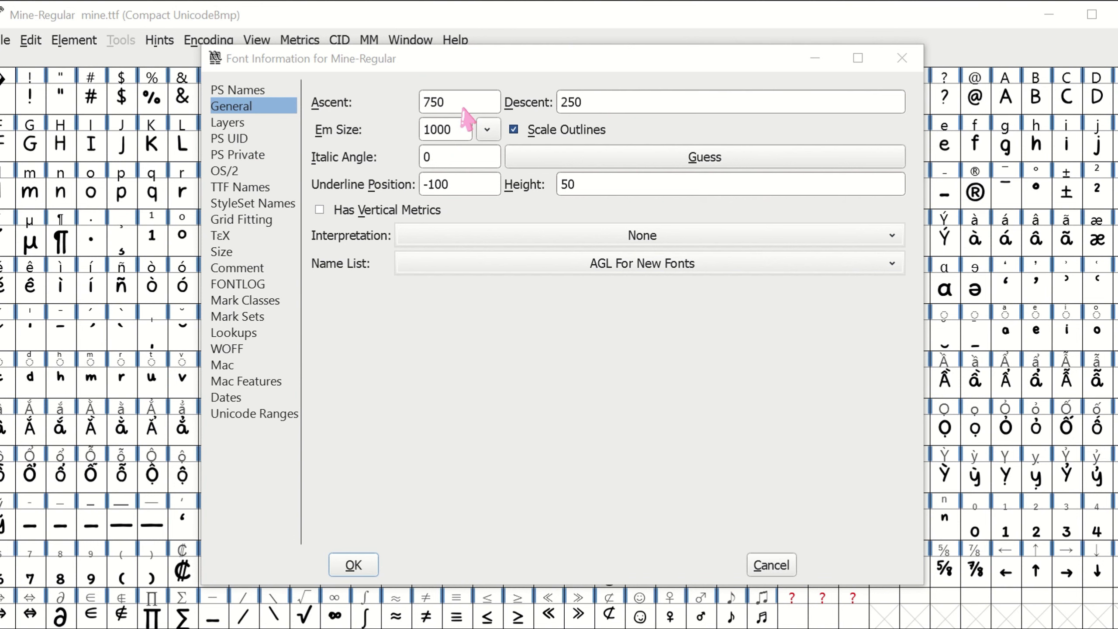
{"action": "left_click", "coordinate": [453, 115]}
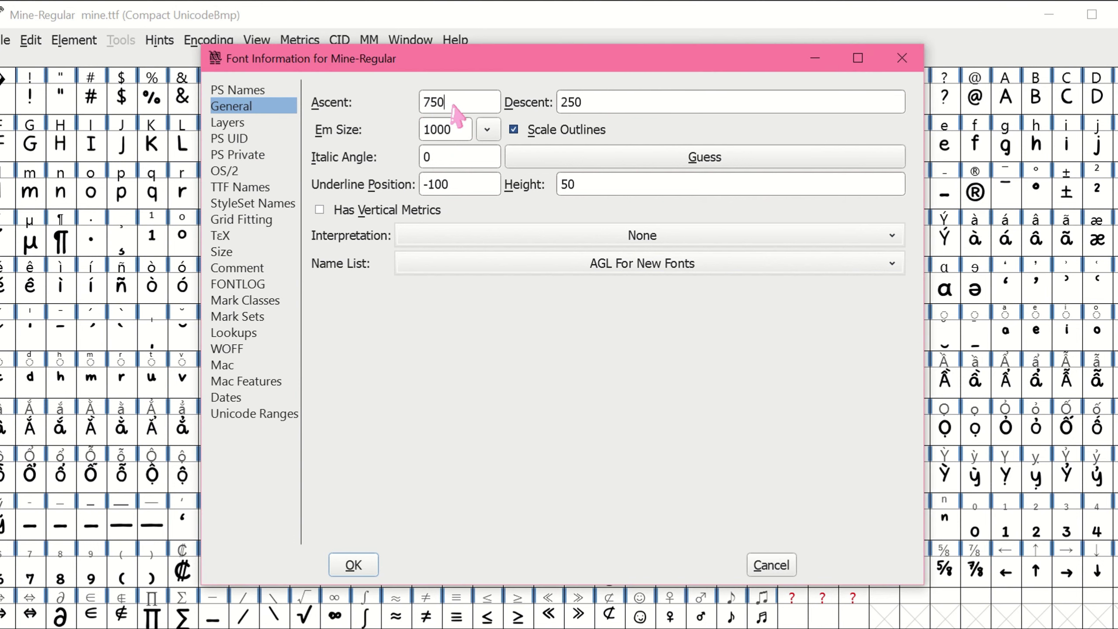
{"action": "double_click", "coordinate": [595, 103]}
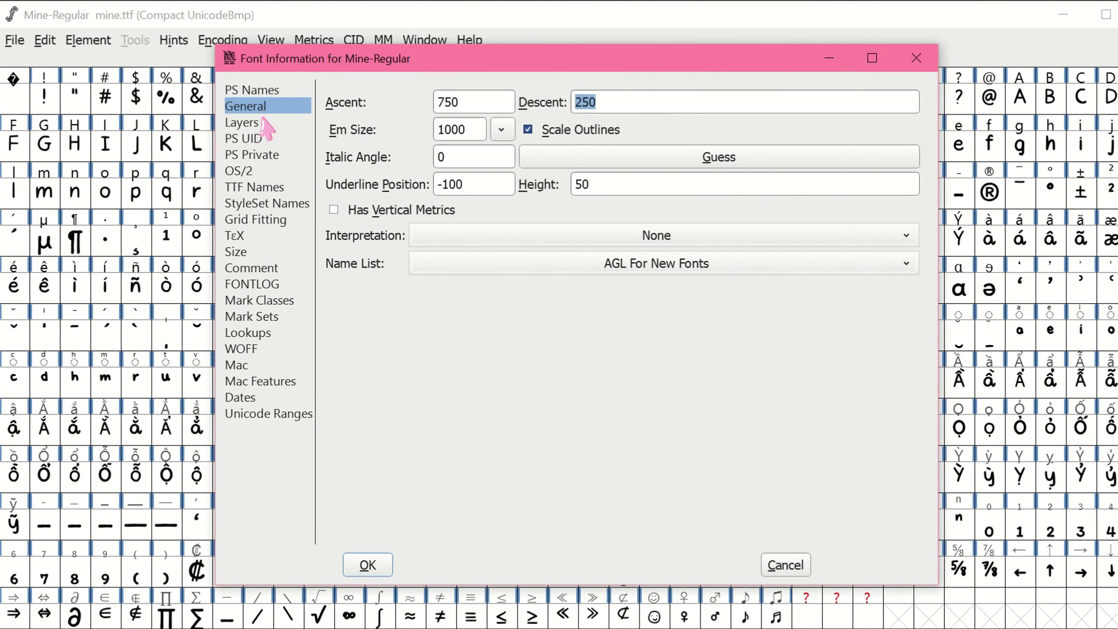
{"action": "left_click", "coordinate": [259, 122]}
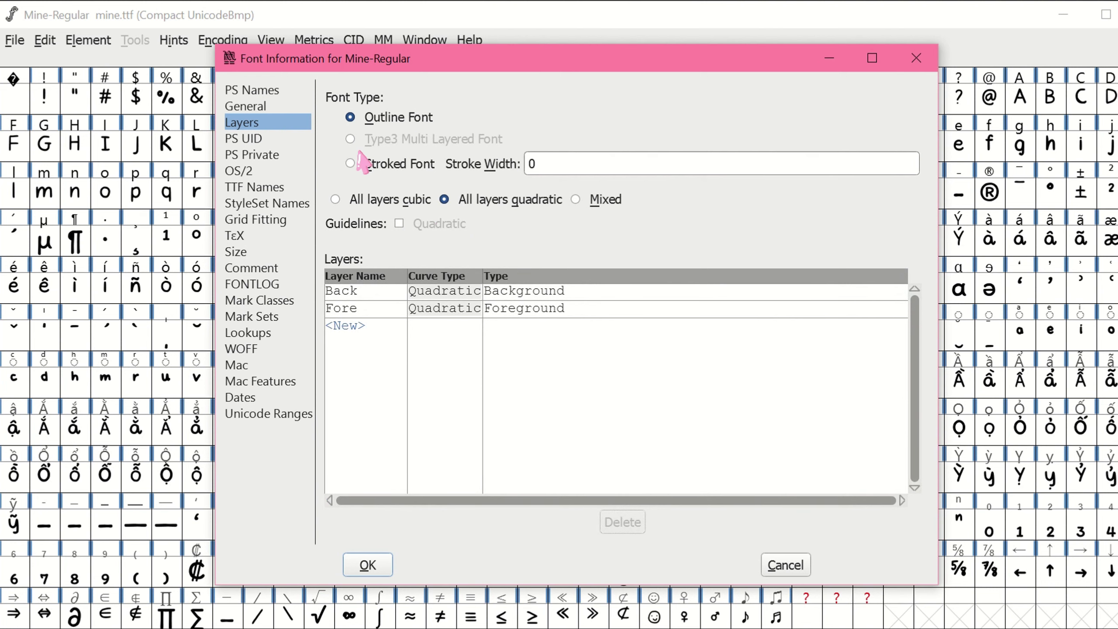
{"action": "left_click", "coordinate": [260, 140]}
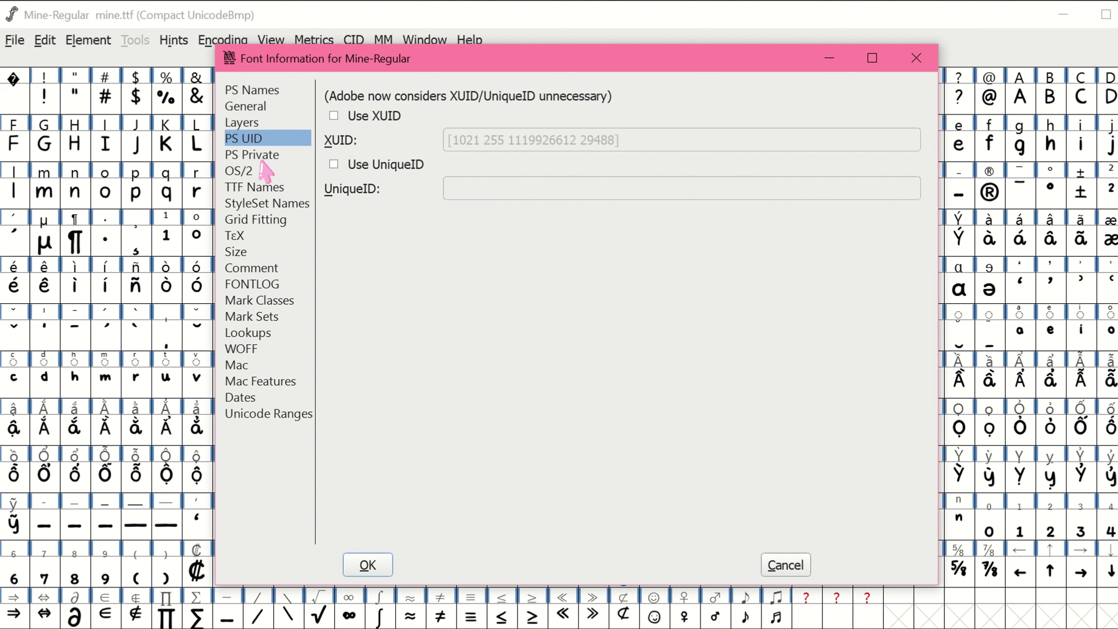
{"action": "left_click", "coordinate": [255, 157]}
- Examine the miscellaneous OS/2 options for weight class, width class, PFM family and embedding without changing them
{"action": "left_click", "coordinate": [262, 173]}
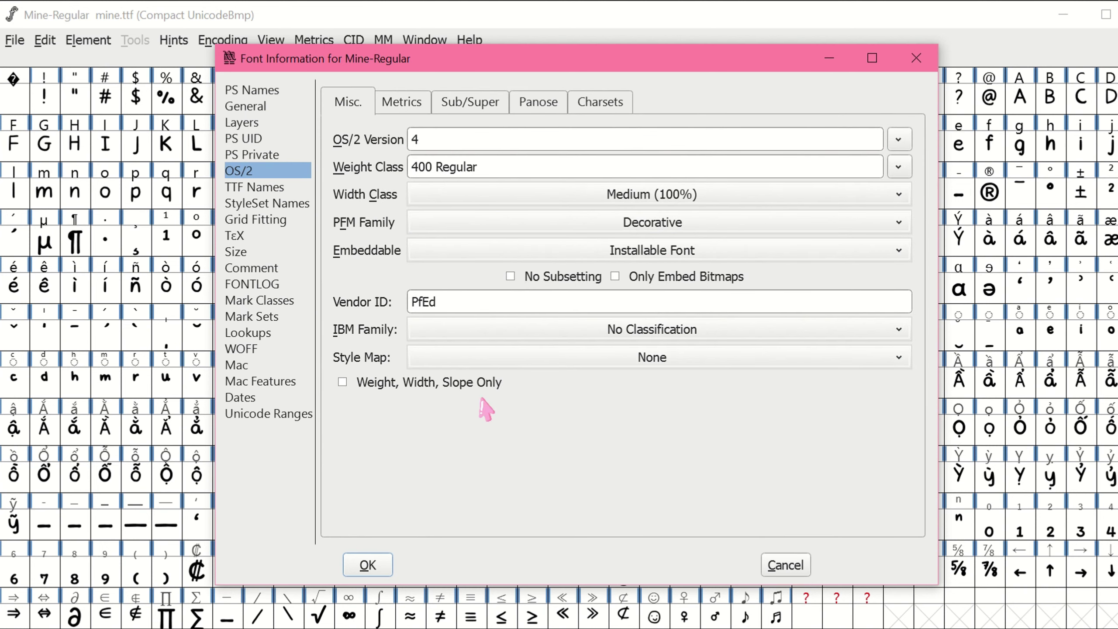
{"action": "left_click", "coordinate": [405, 149]}
{"action": "double_click", "coordinate": [419, 168]}
{"action": "left_click", "coordinate": [899, 167]}
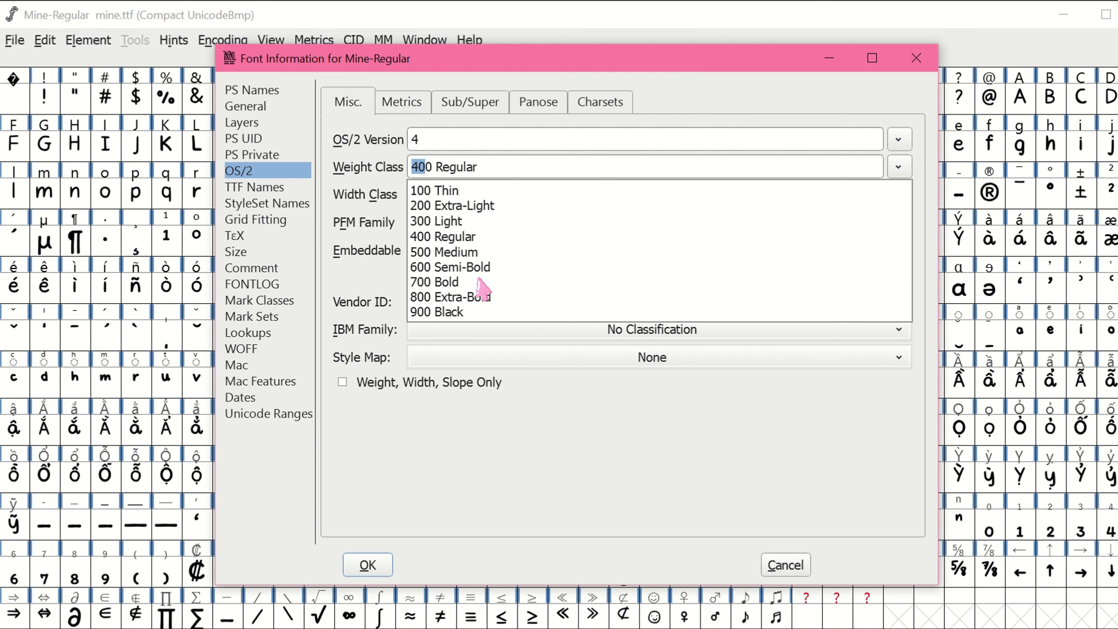
{"action": "left_click", "coordinate": [810, 237]}
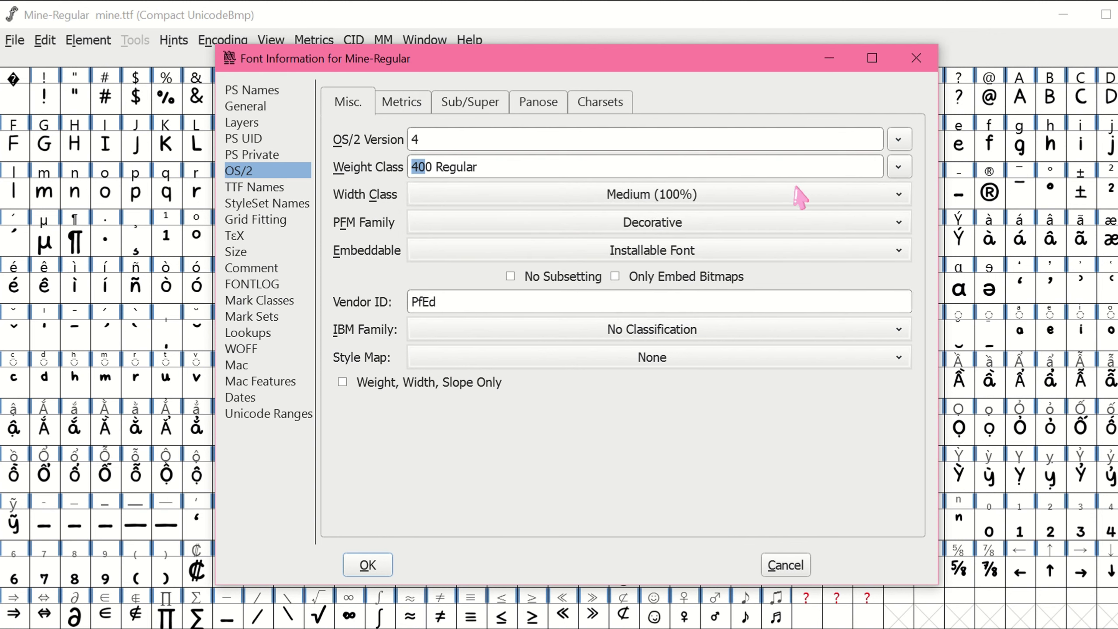
{"action": "left_click", "coordinate": [812, 201]}
{"action": "left_click", "coordinate": [521, 396]}
{"action": "left_click", "coordinate": [673, 225]}
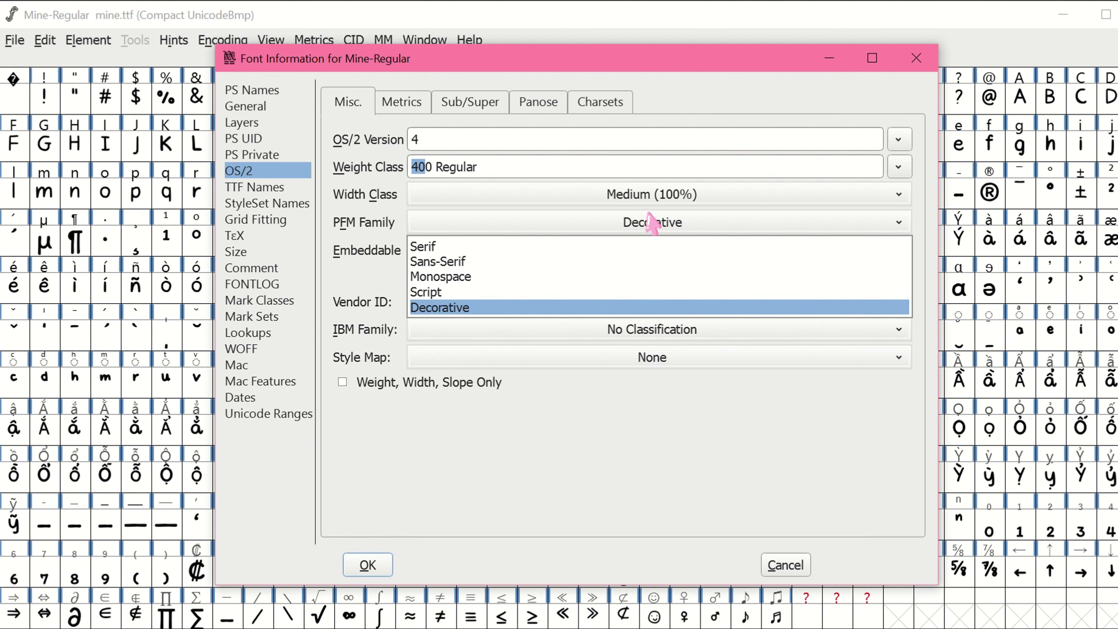
{"action": "left_click", "coordinate": [669, 203]}
{"action": "key", "text": "Escape"}
{"action": "left_click", "coordinate": [669, 254]}
{"action": "left_click", "coordinate": [566, 400]}
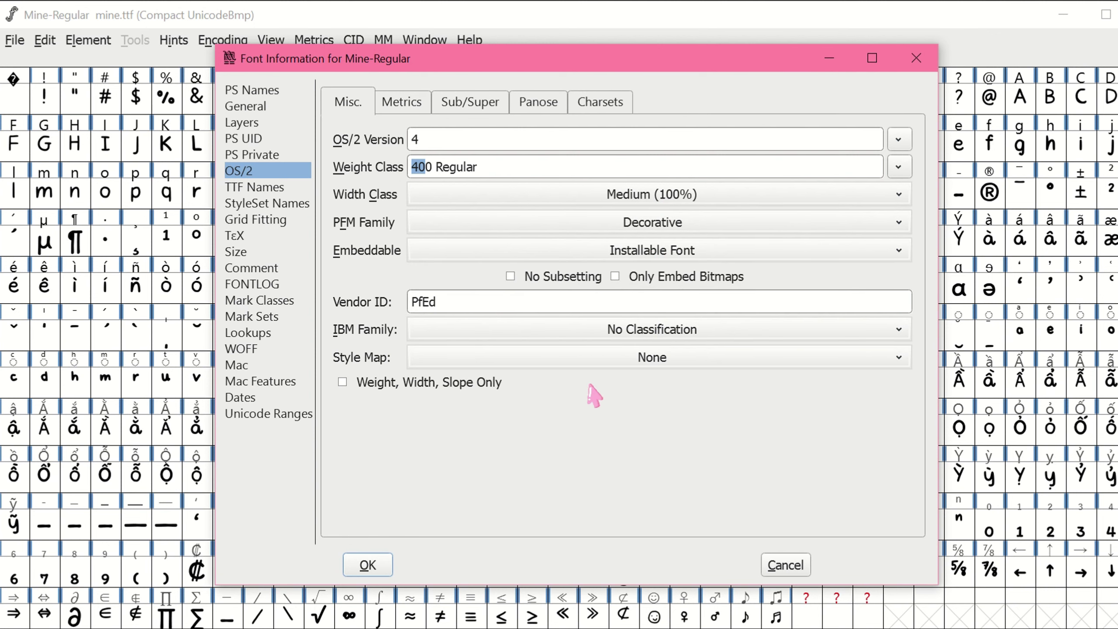
- Examine the OS/2 ascent, descent and line gap metrics, and the subscript and superscript settings
{"action": "left_click", "coordinate": [409, 104]}
{"action": "key", "text": "Tab"}
{"action": "key", "text": "Tab"}
{"action": "key", "text": "Tab"}
{"action": "key", "text": "Tab"}
{"action": "key", "text": "Tab"}
{"action": "key", "text": "Tab"}
{"action": "key", "text": "Tab"}
{"action": "key", "text": "Tab"}
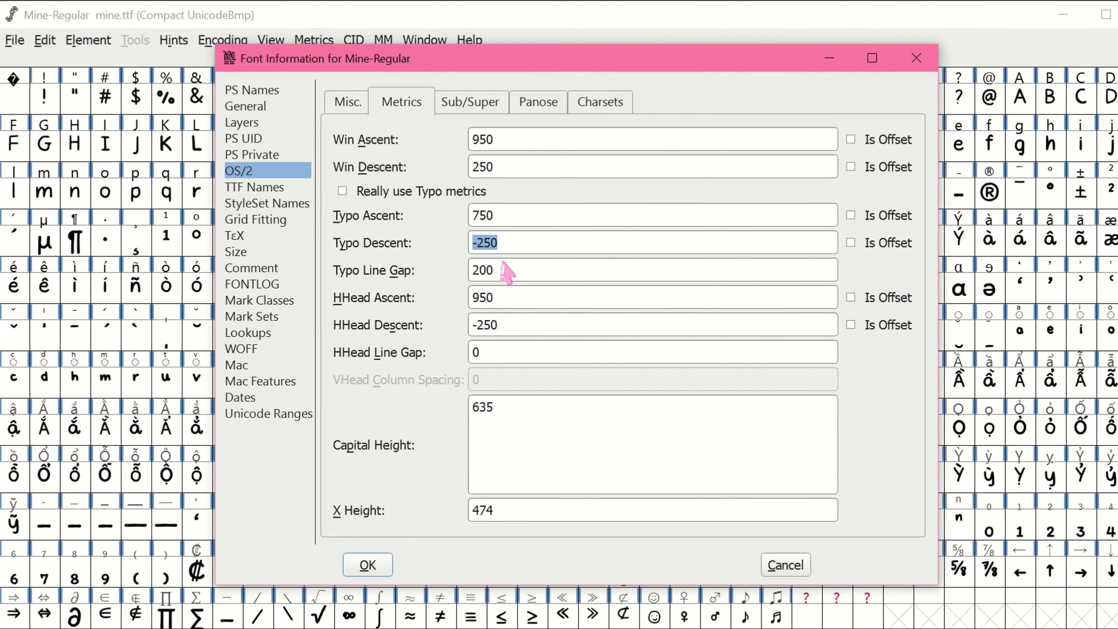
{"action": "left_click", "coordinate": [472, 101]}
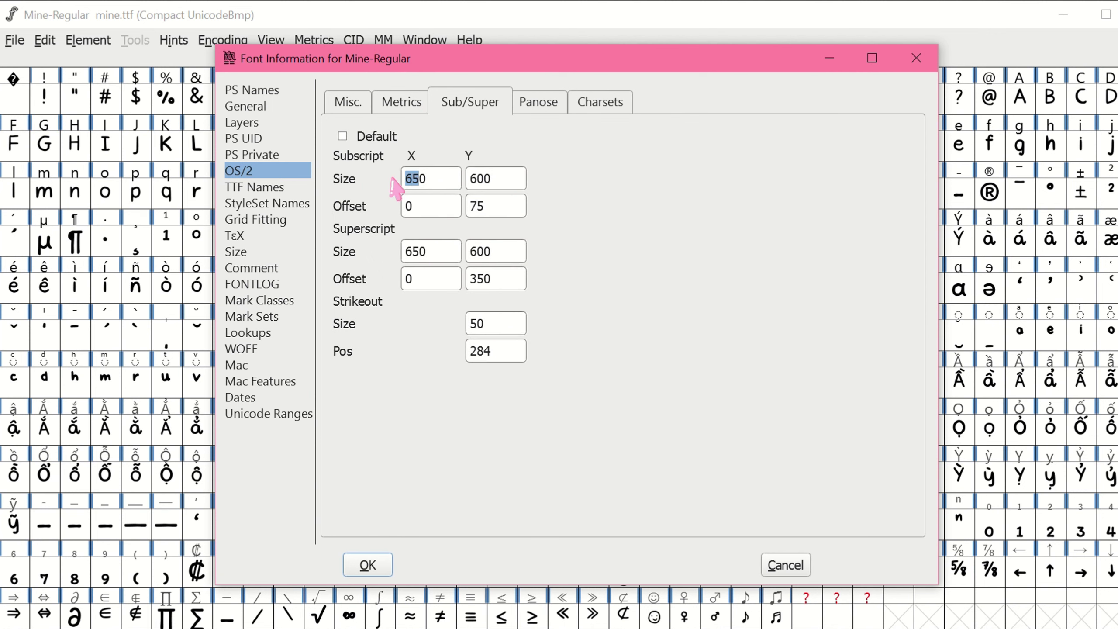
- Examine the OS/2 Panose settings, including the weight choices, and the charset Unicode ranges and MS code pages
{"action": "left_click", "coordinate": [446, 178]}
{"action": "left_click", "coordinate": [533, 104]}
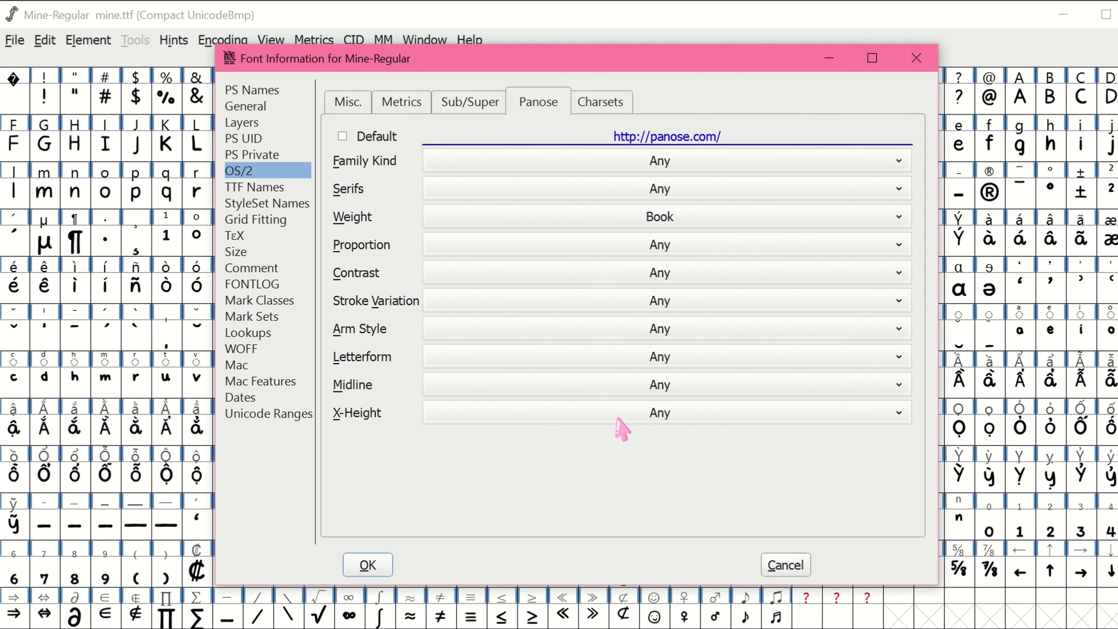
{"action": "left_click", "coordinate": [609, 224]}
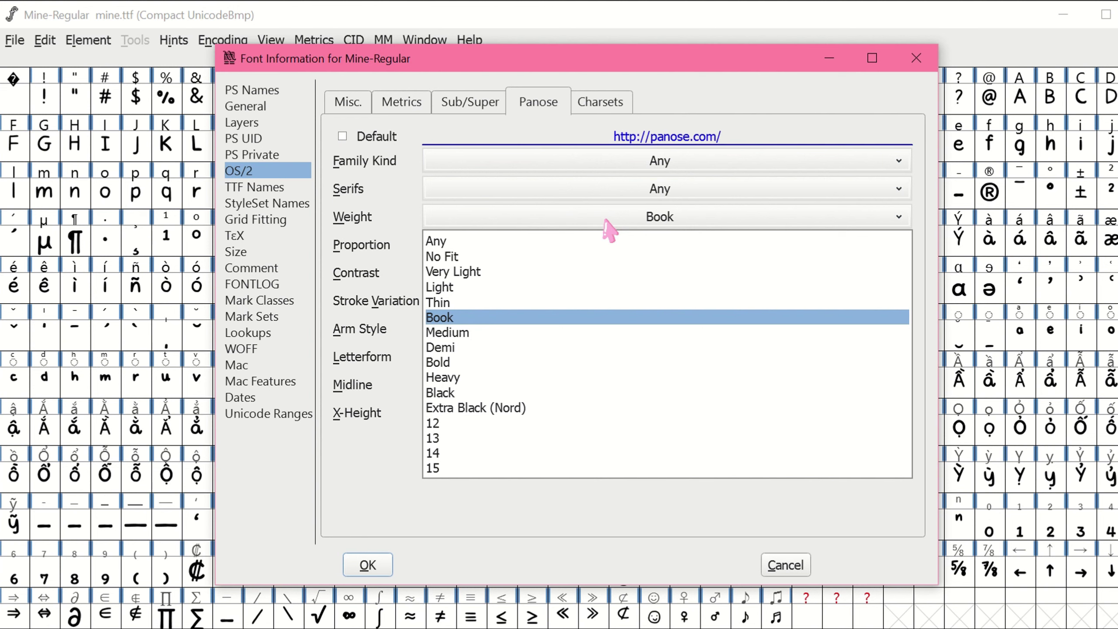
{"action": "left_click", "coordinate": [606, 109]}
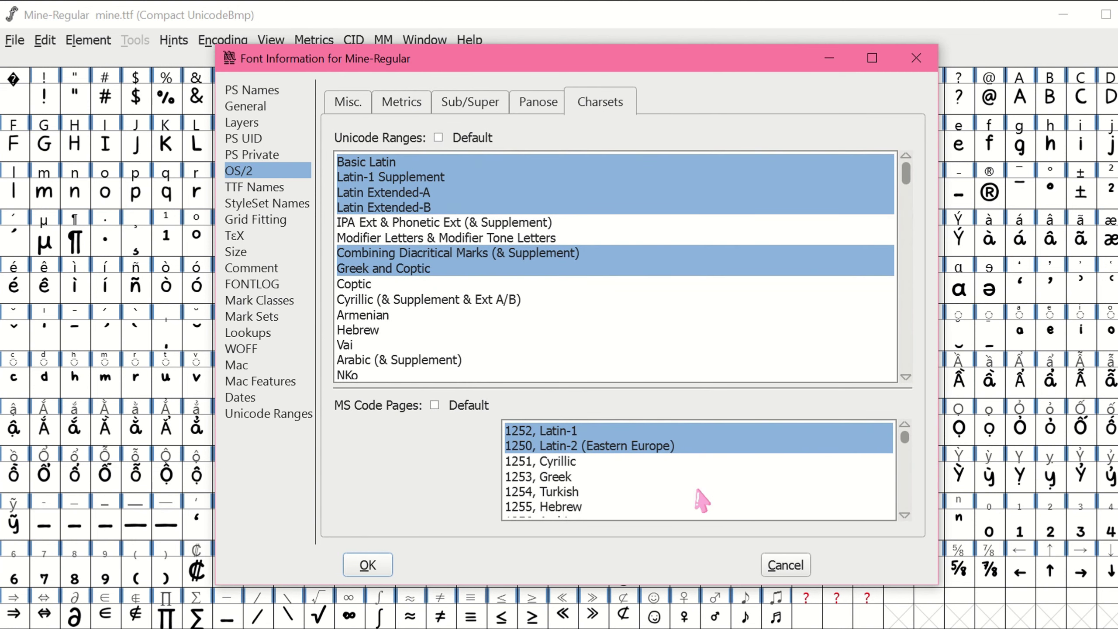
{"action": "scroll", "coordinate": [605, 471], "scroll_direction": "down", "scroll_amount": 3}
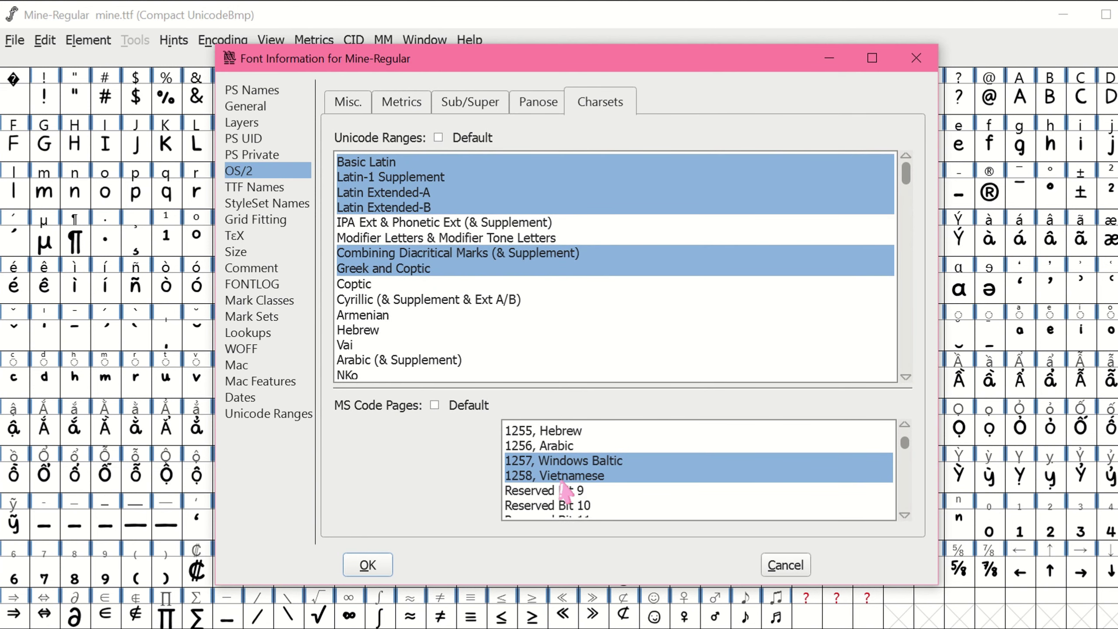
{"action": "scroll", "coordinate": [528, 490], "scroll_direction": "up", "scroll_amount": 3}
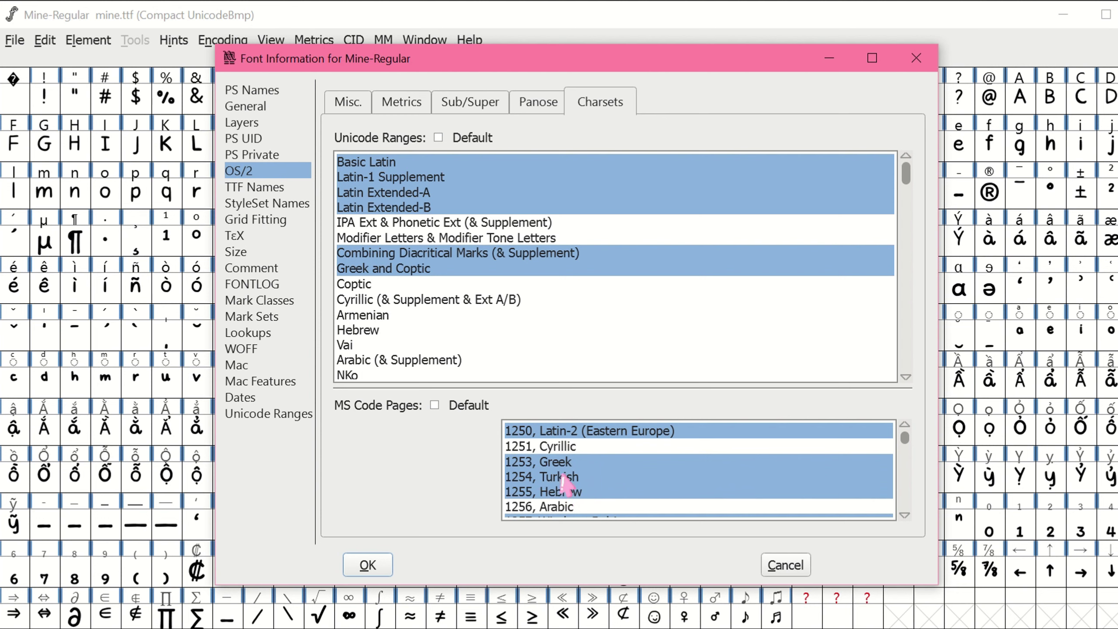
{"action": "scroll", "coordinate": [611, 490], "scroll_direction": "down", "scroll_amount": 2}
{"action": "scroll", "coordinate": [607, 491], "scroll_direction": "up", "scroll_amount": 3}
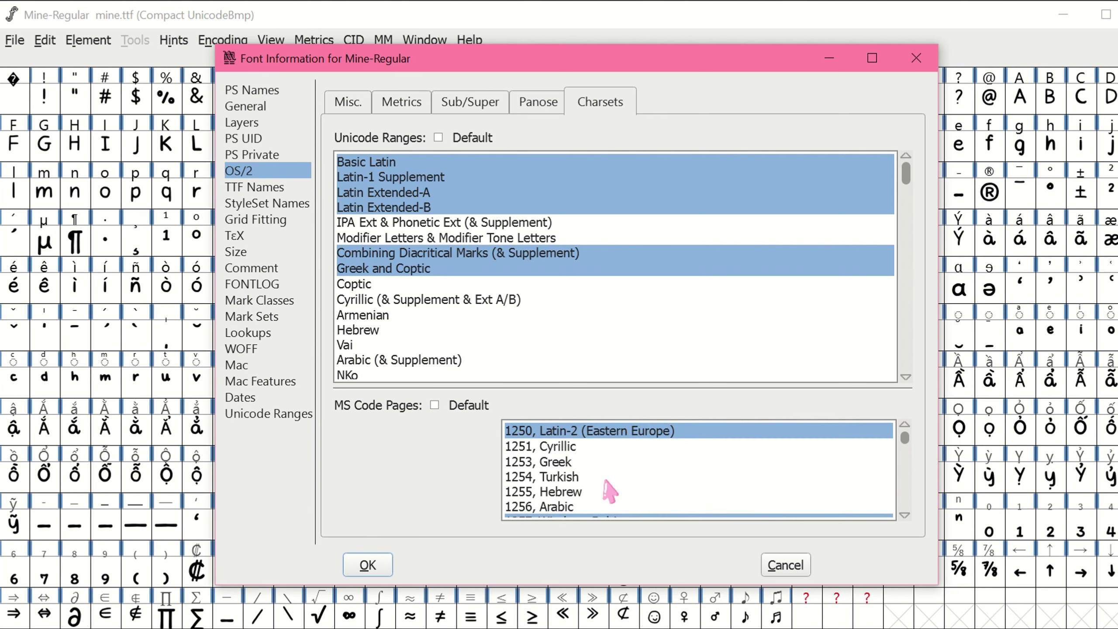
- Try adding a Vietnamese License string to the TTF names, and delete that new entry again
{"action": "left_click", "coordinate": [277, 189]}
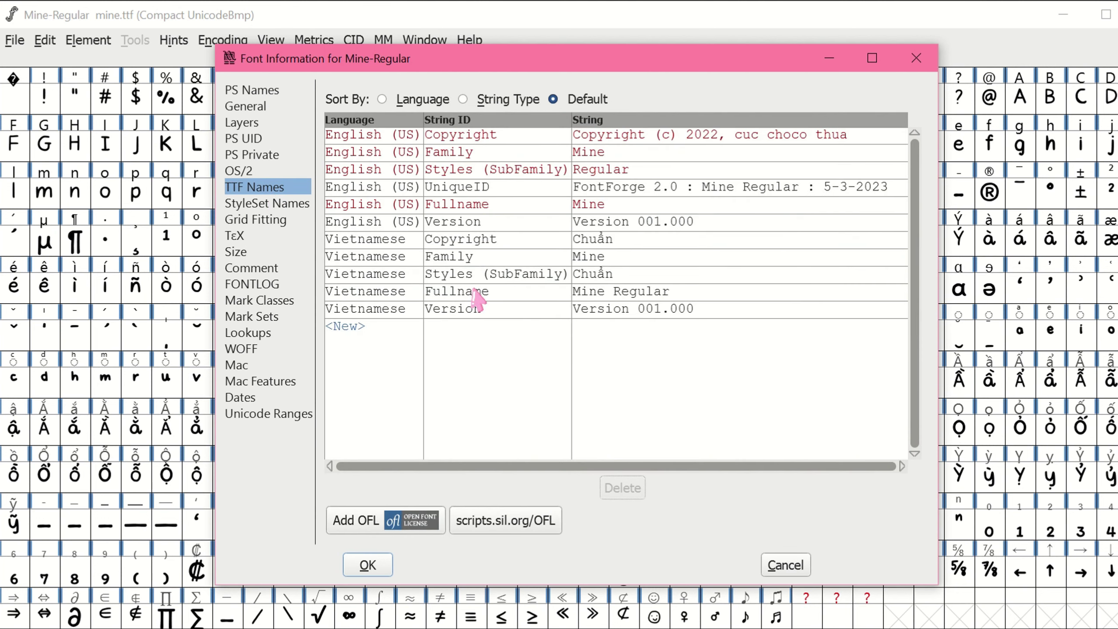
{"action": "mouse_move", "coordinate": [406, 250]}
{"action": "left_click", "coordinate": [364, 329]}
{"action": "scroll", "coordinate": [455, 381], "scroll_direction": "down", "scroll_amount": 1}
{"action": "scroll", "coordinate": [456, 381], "scroll_direction": "down", "scroll_amount": 3}
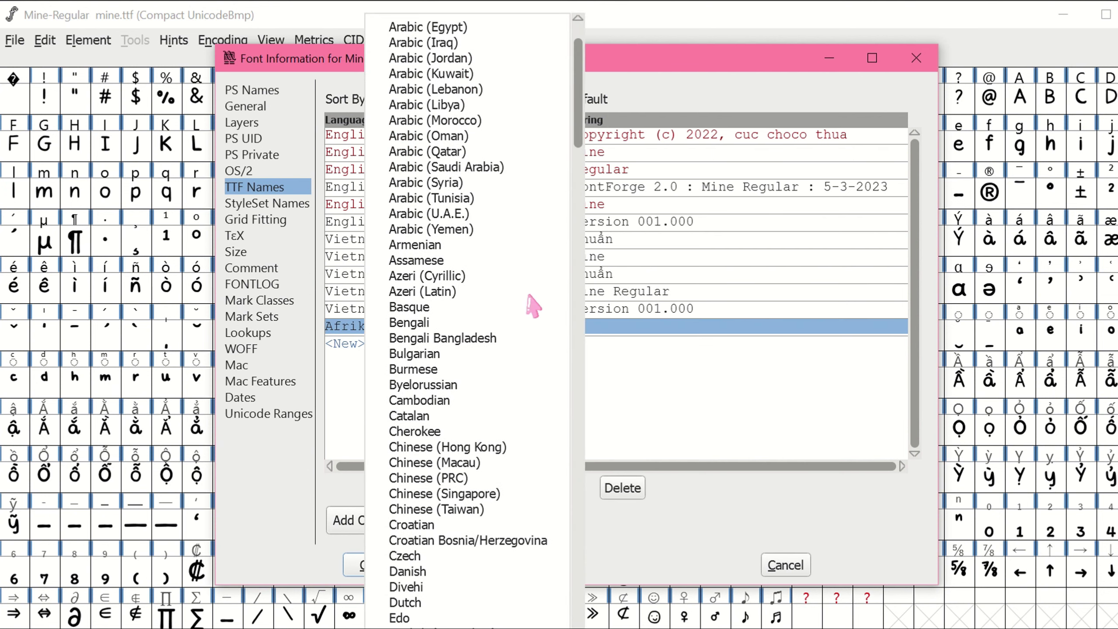
{"action": "left_click_drag", "start_coordinate": [587, 117], "coordinate": [576, 617]}
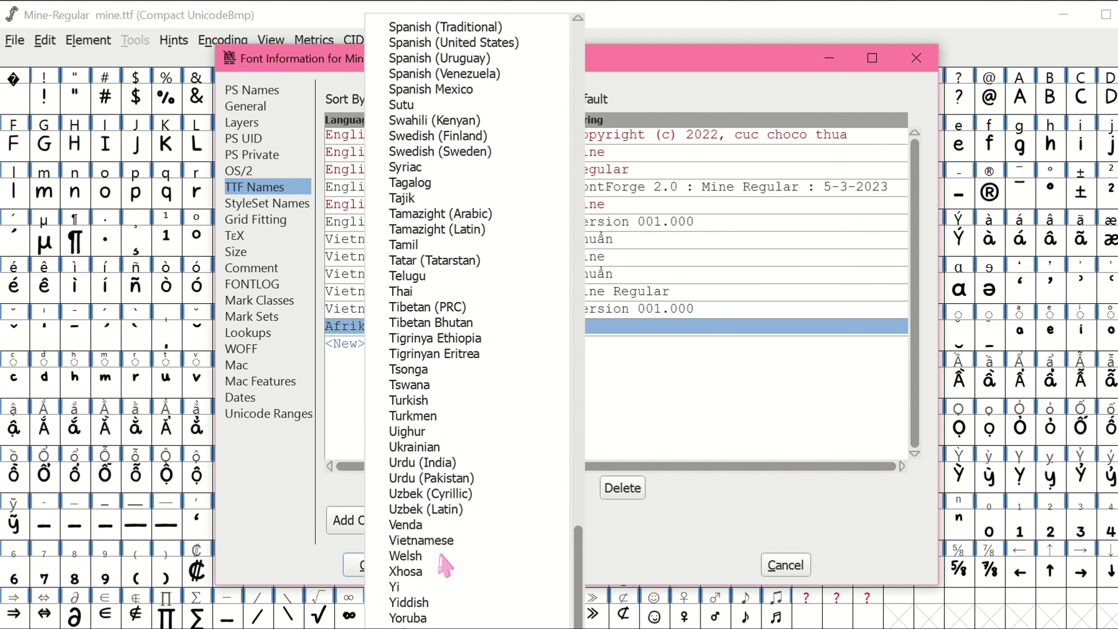
{"action": "left_click", "coordinate": [422, 540]}
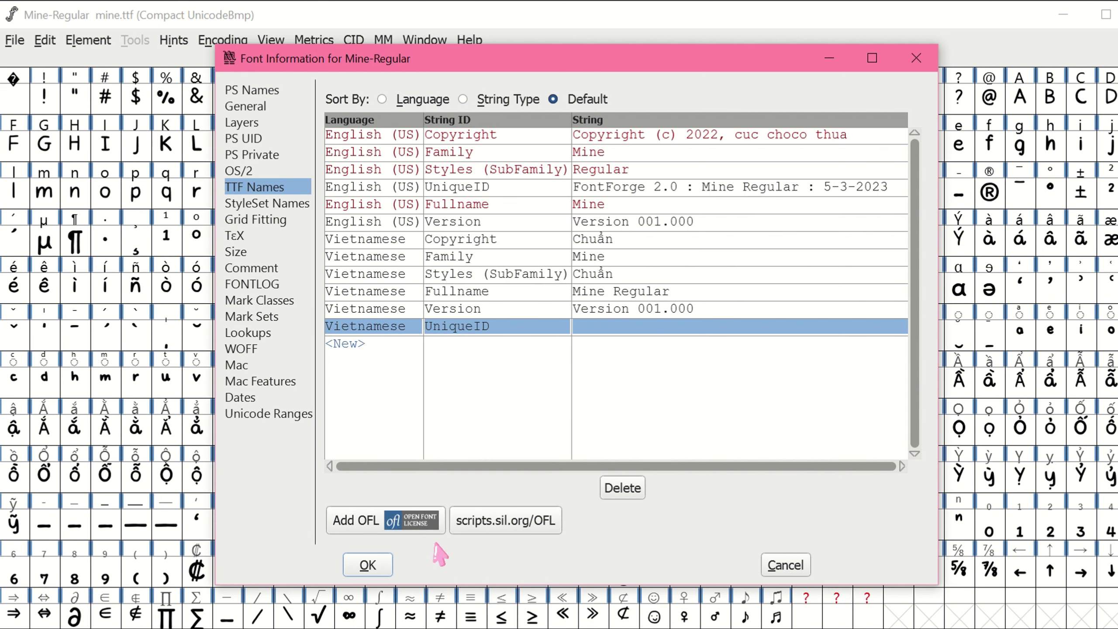
{"action": "left_click", "coordinate": [485, 331]}
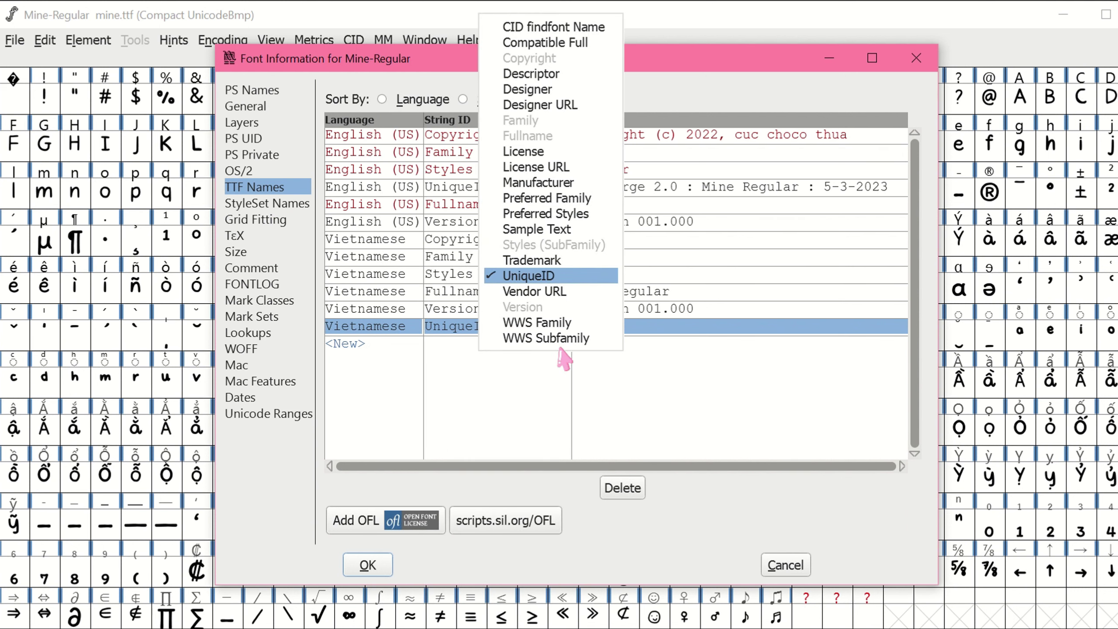
{"action": "left_click", "coordinate": [530, 154]}
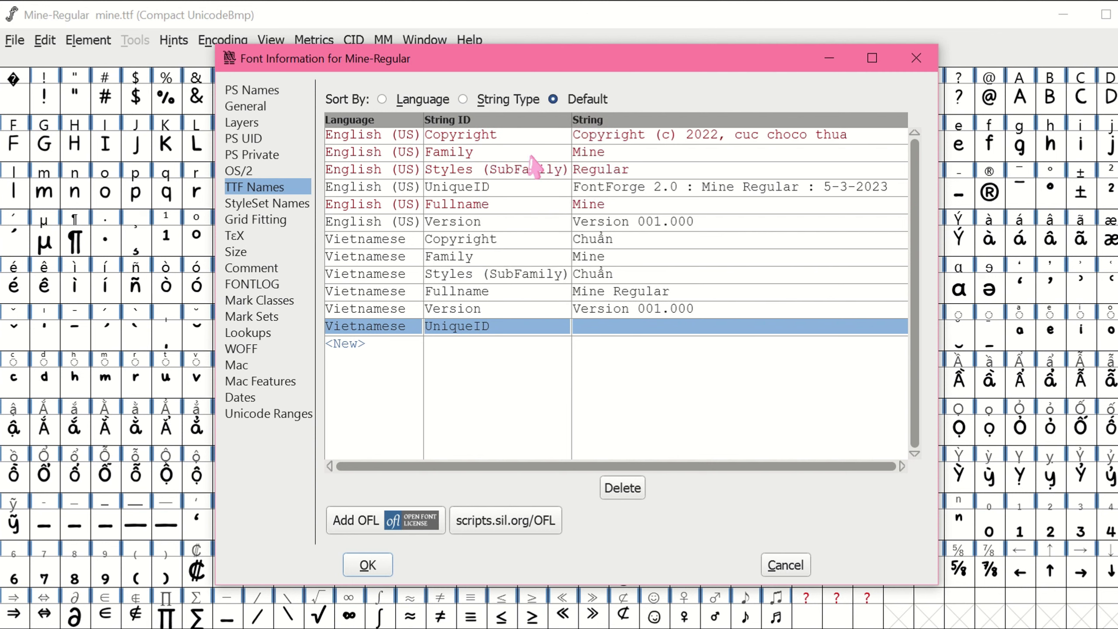
{"action": "left_click", "coordinate": [610, 328]}
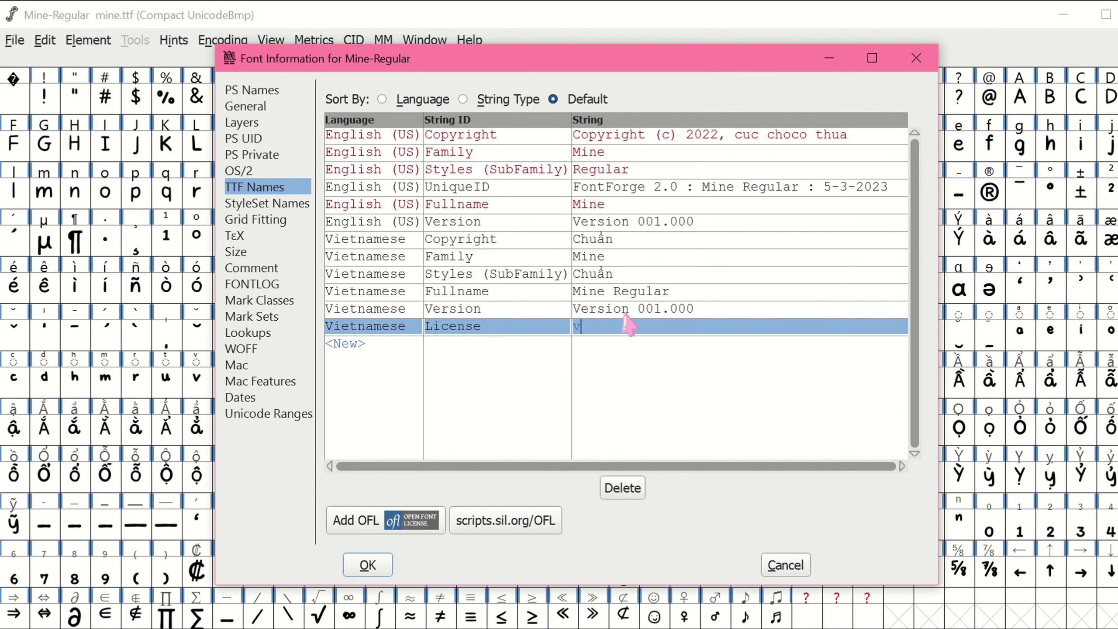
{"action": "left_click", "coordinate": [638, 488]}
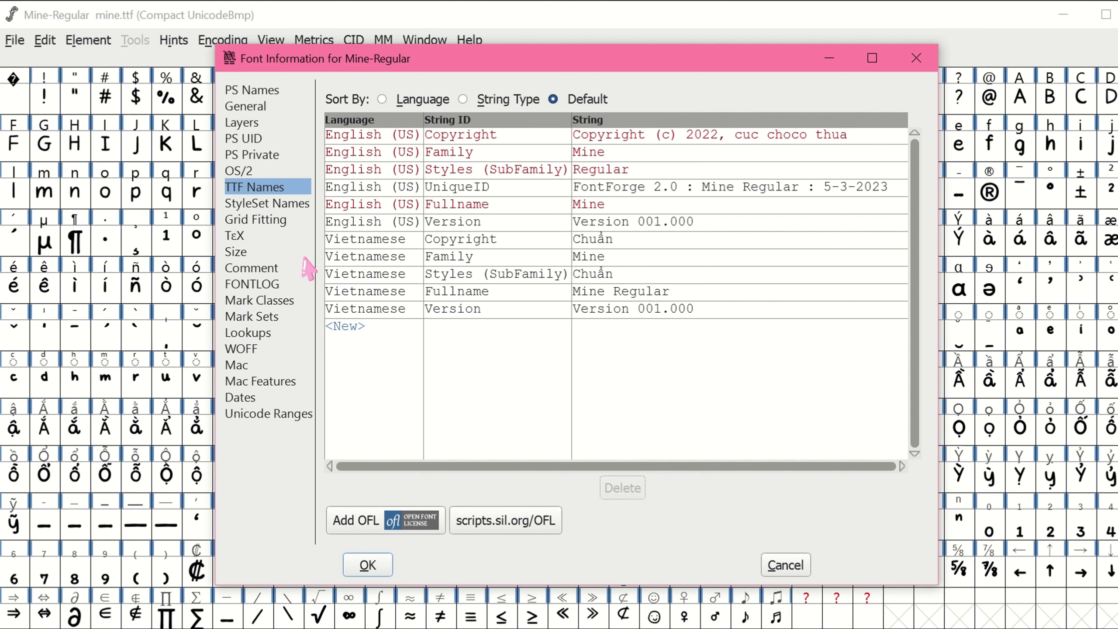
- Examine the StyleSet names, the grid fitting settings and the general TeX parameters from slant to extra space
{"action": "left_click", "coordinate": [296, 203]}
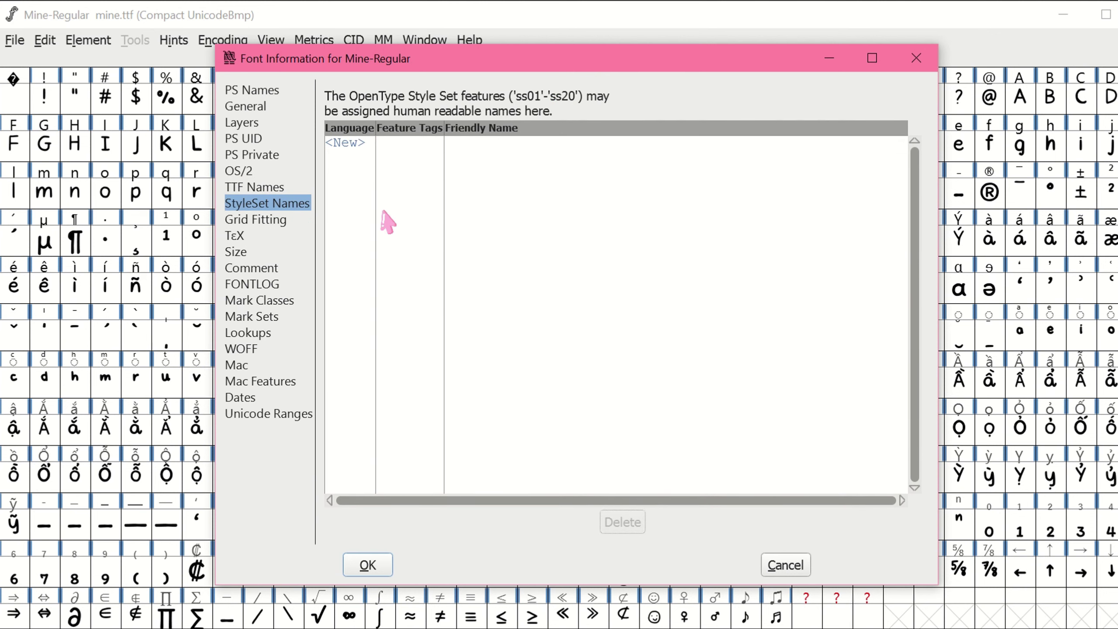
{"action": "left_click", "coordinate": [282, 221]}
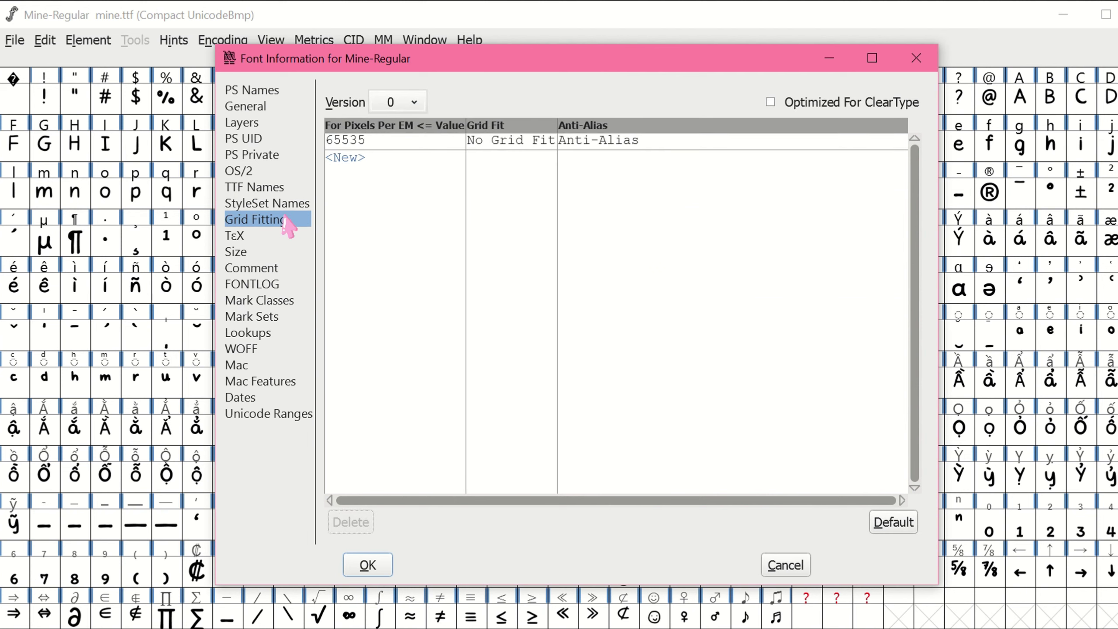
{"action": "left_click", "coordinate": [253, 236]}
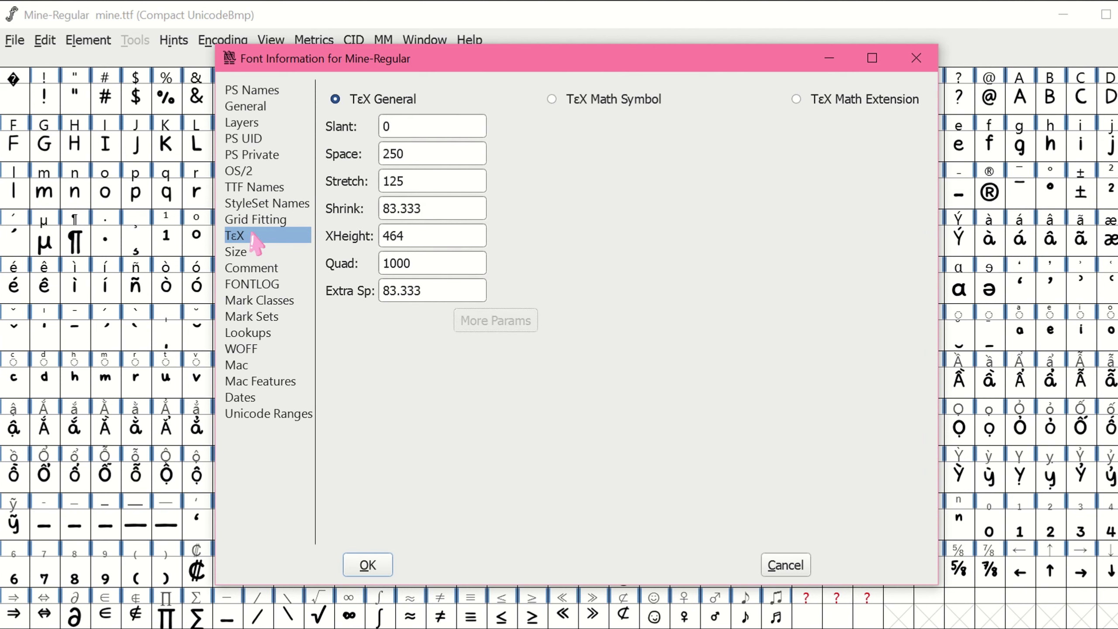
{"action": "double_click", "coordinate": [421, 154]}
{"action": "double_click", "coordinate": [387, 126]}
{"action": "double_click", "coordinate": [384, 208]}
{"action": "double_click", "coordinate": [388, 237]}
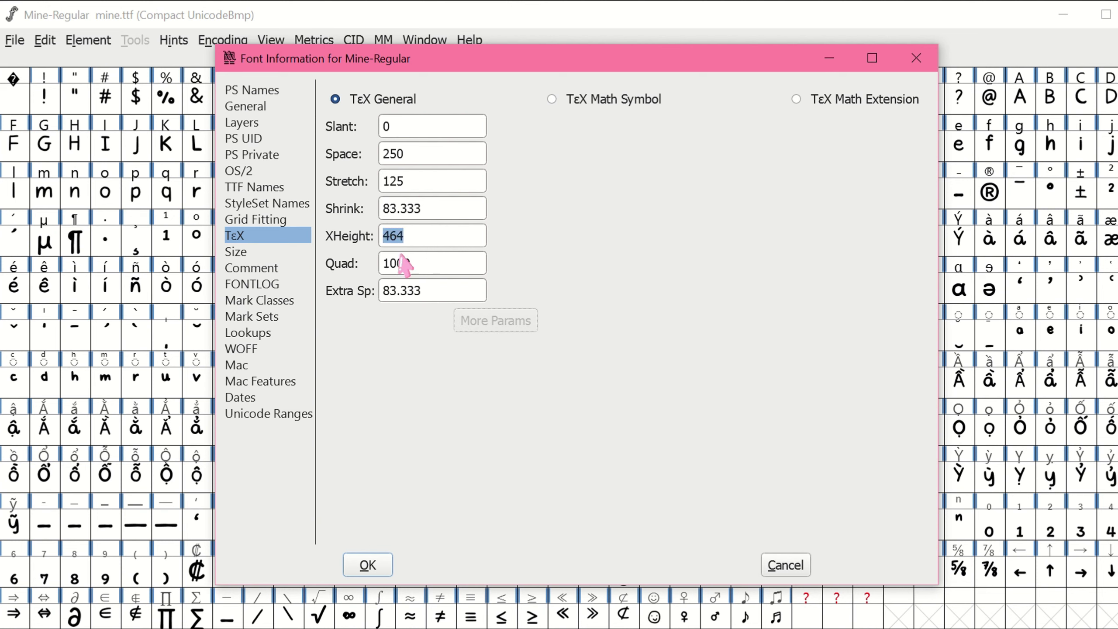
{"action": "left_click", "coordinate": [384, 264]}
{"action": "double_click", "coordinate": [386, 264]}
{"action": "double_click", "coordinate": [385, 291]}
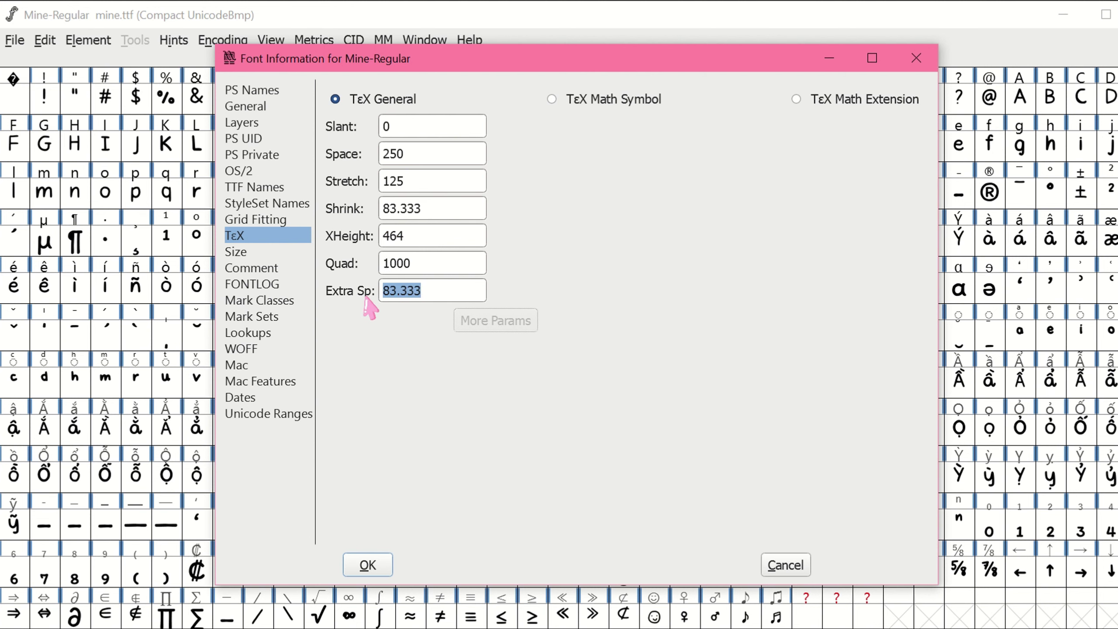
- Look through the size, comment and mark set sections, and inspect the font's GSUB and GPOS lookups
{"action": "left_click", "coordinate": [269, 253]}
{"action": "left_click", "coordinate": [275, 268]}
{"action": "left_click", "coordinate": [291, 316]}
{"action": "left_click", "coordinate": [290, 332]}
{"action": "left_click", "coordinate": [370, 140]}
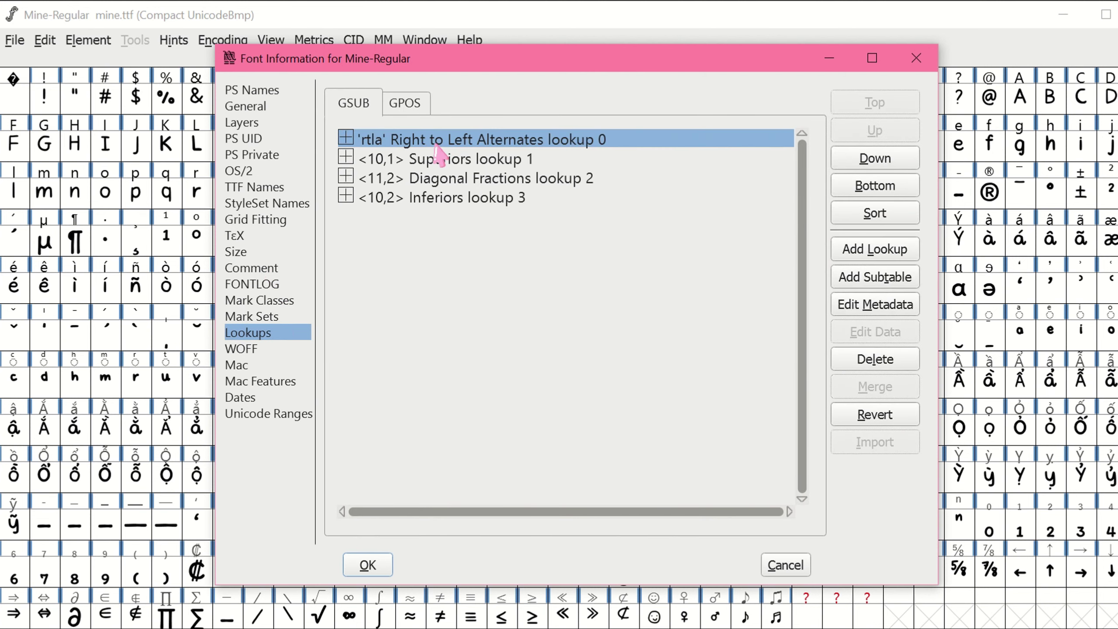
{"action": "left_click", "coordinate": [427, 140]}
{"action": "left_click", "coordinate": [462, 178]}
{"action": "left_click", "coordinate": [462, 216]}
{"action": "left_click", "coordinate": [462, 253]}
{"action": "left_click", "coordinate": [404, 103]}
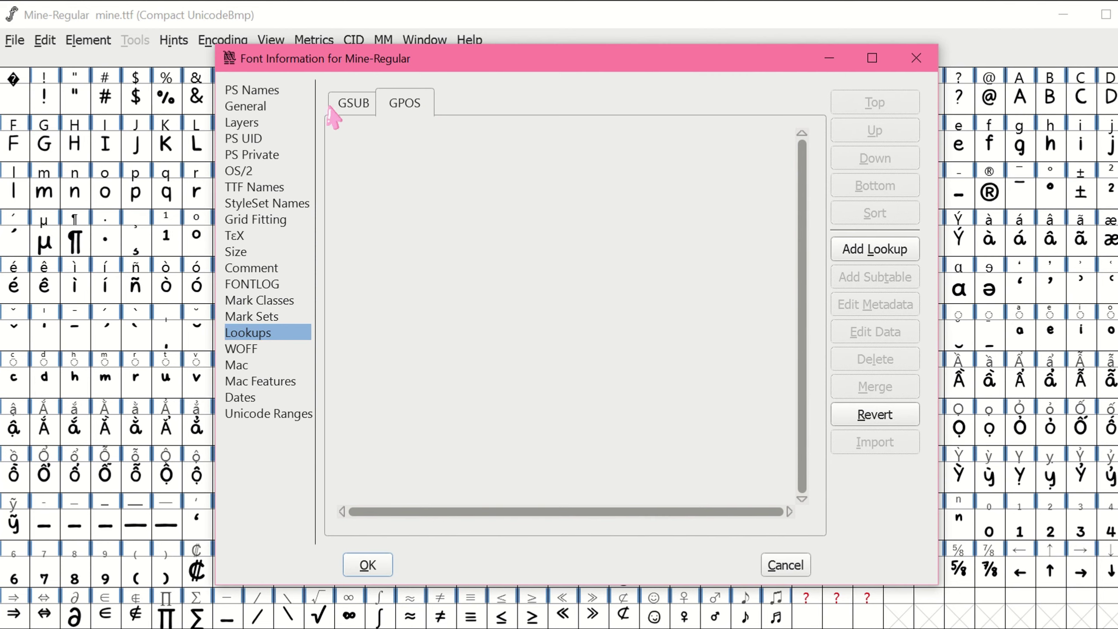
- Review the WOFF, Mac, dates and Unicode ranges sections, including the details of the Fractions feature under Mac Features
{"action": "left_click", "coordinate": [246, 349]}
{"action": "left_click", "coordinate": [266, 366]}
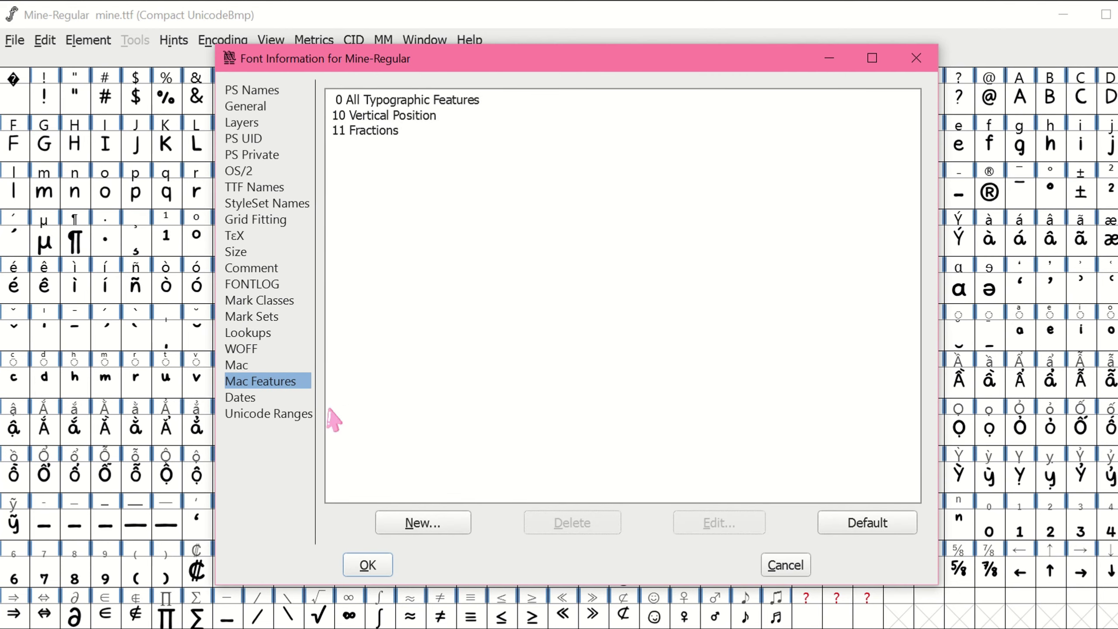
{"action": "left_click", "coordinate": [446, 131]}
{"action": "left_click", "coordinate": [710, 523]}
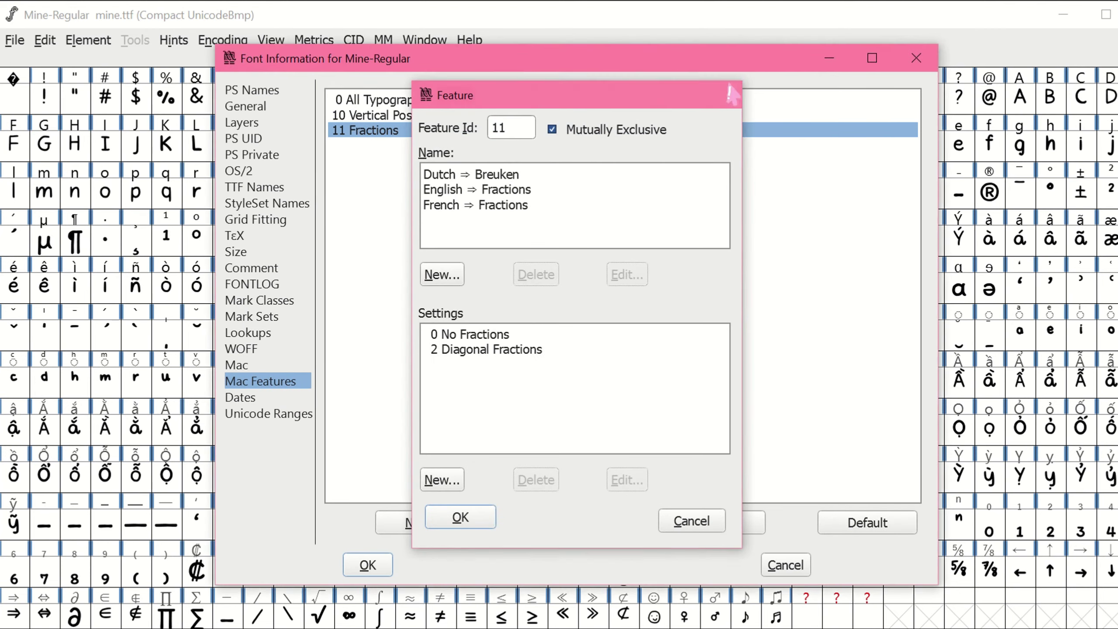
{"action": "left_click", "coordinate": [686, 586]}
{"action": "left_click", "coordinate": [239, 397]}
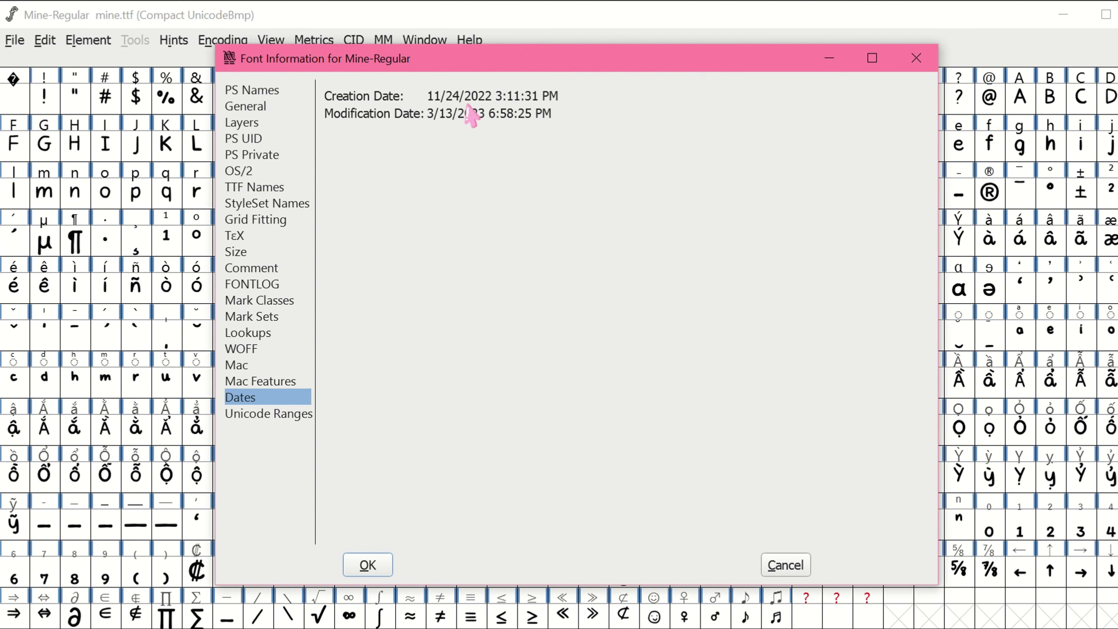
{"action": "left_click", "coordinate": [268, 413]}
{"action": "left_click_drag", "start_coordinate": [441, 359], "coordinate": [396, 480]}
{"action": "key", "text": "Up"}
{"action": "key", "text": "Return"}
- Generate Mine-Regular.ttf on drive D: as TrueType without bitmap fonts, keeping the default options and continuing despite the non-standard em size
{"action": "key", "text": "ctrl+shift+g"}
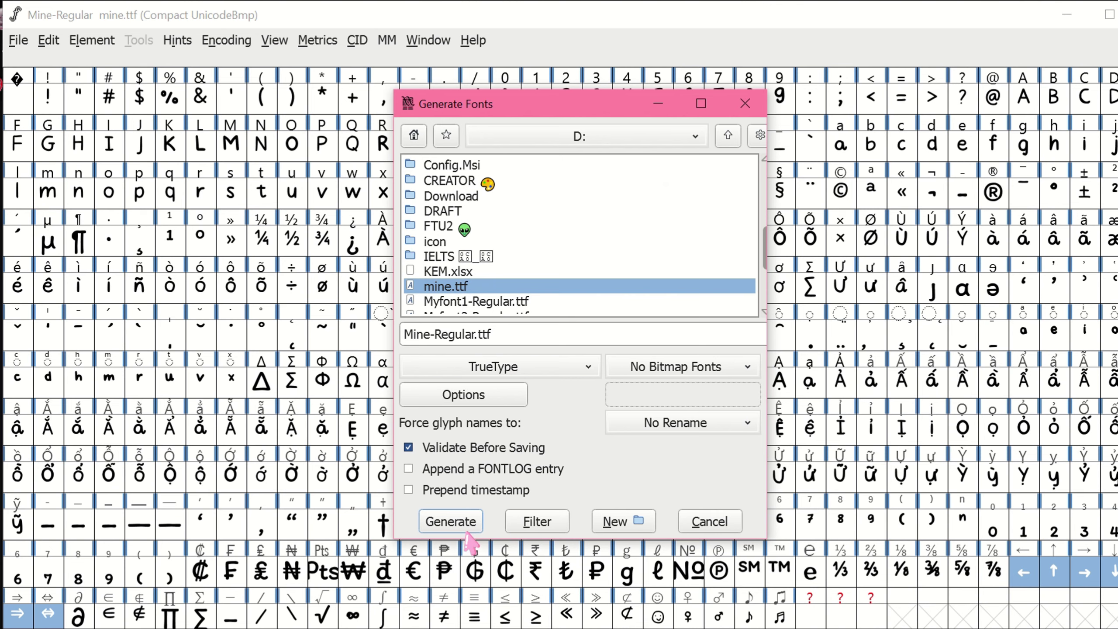
{"action": "left_click", "coordinate": [570, 365]}
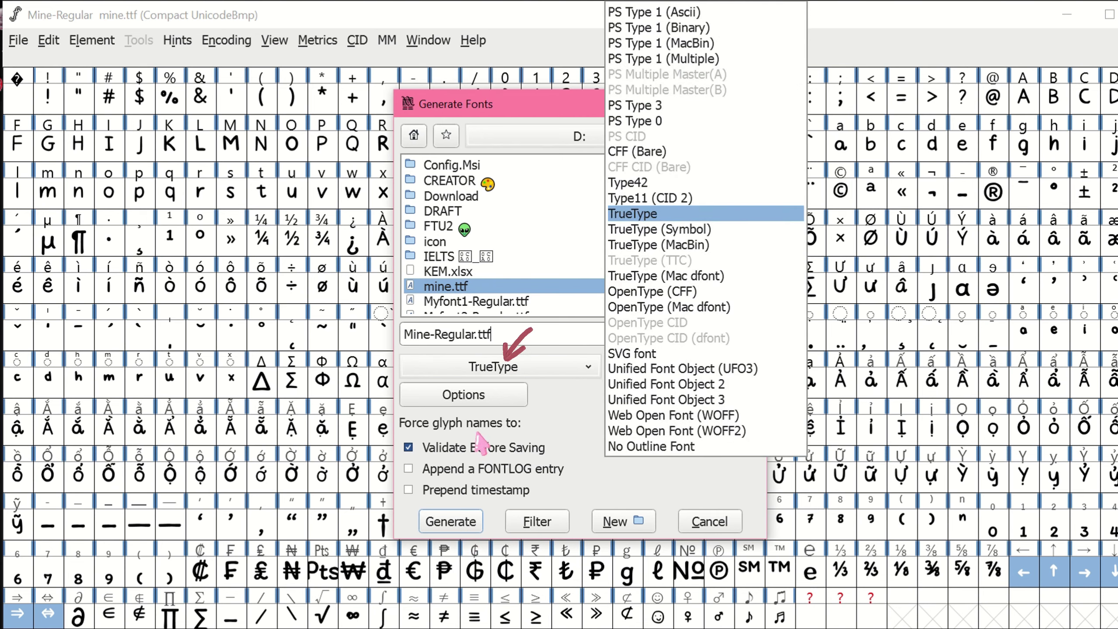
{"action": "left_click", "coordinate": [597, 469]}
{"action": "left_click", "coordinate": [497, 392]}
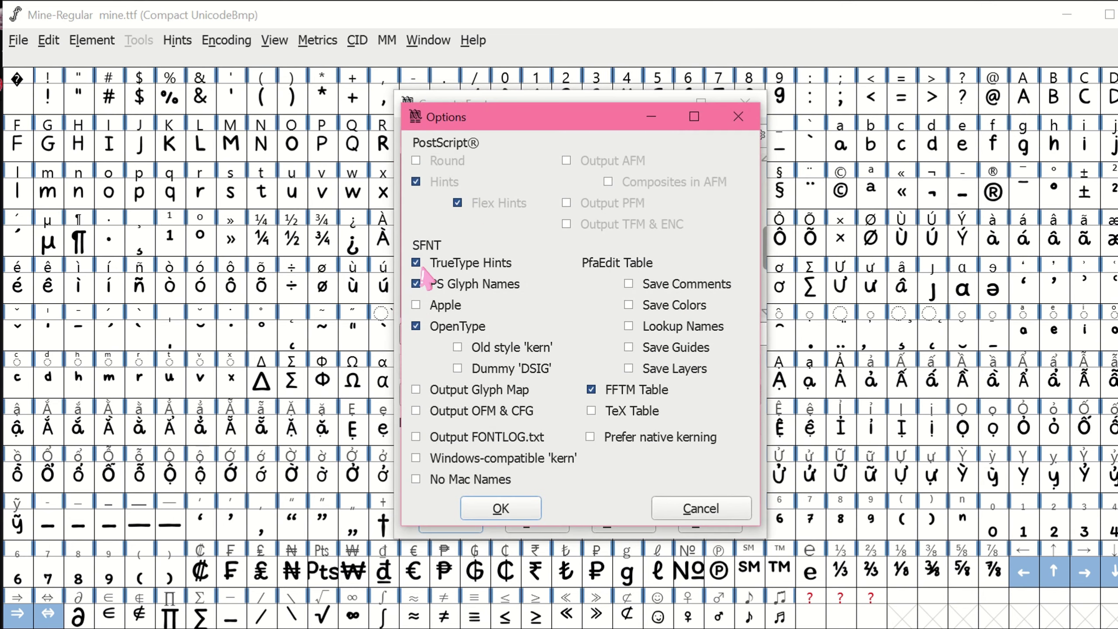
{"action": "left_click", "coordinate": [501, 508]}
{"action": "left_click", "coordinate": [448, 522]}
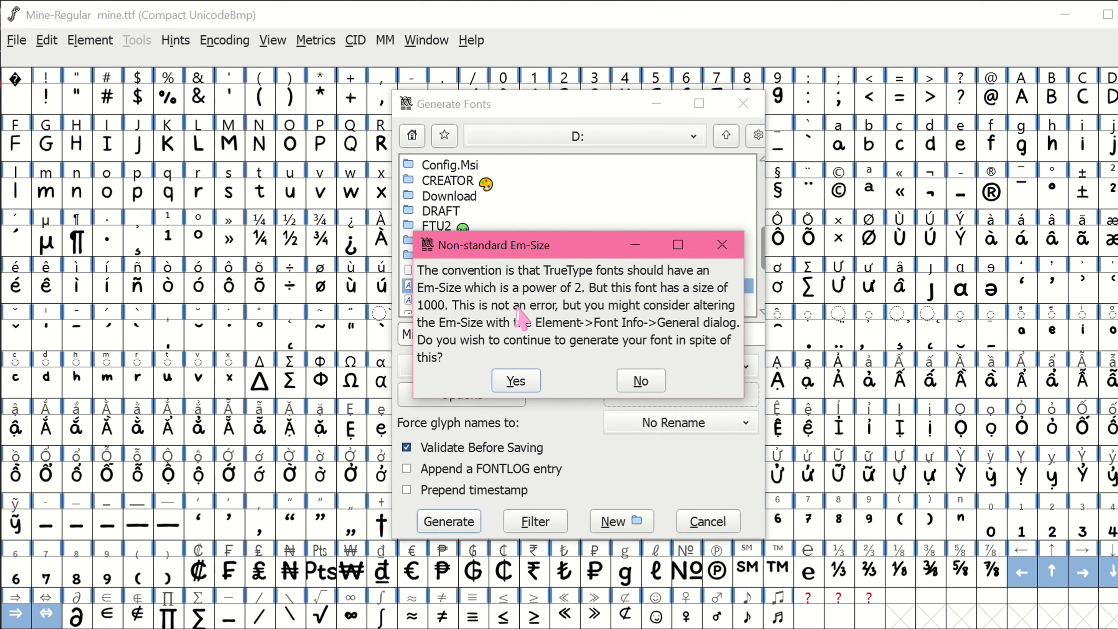
{"action": "left_click", "coordinate": [527, 377]}
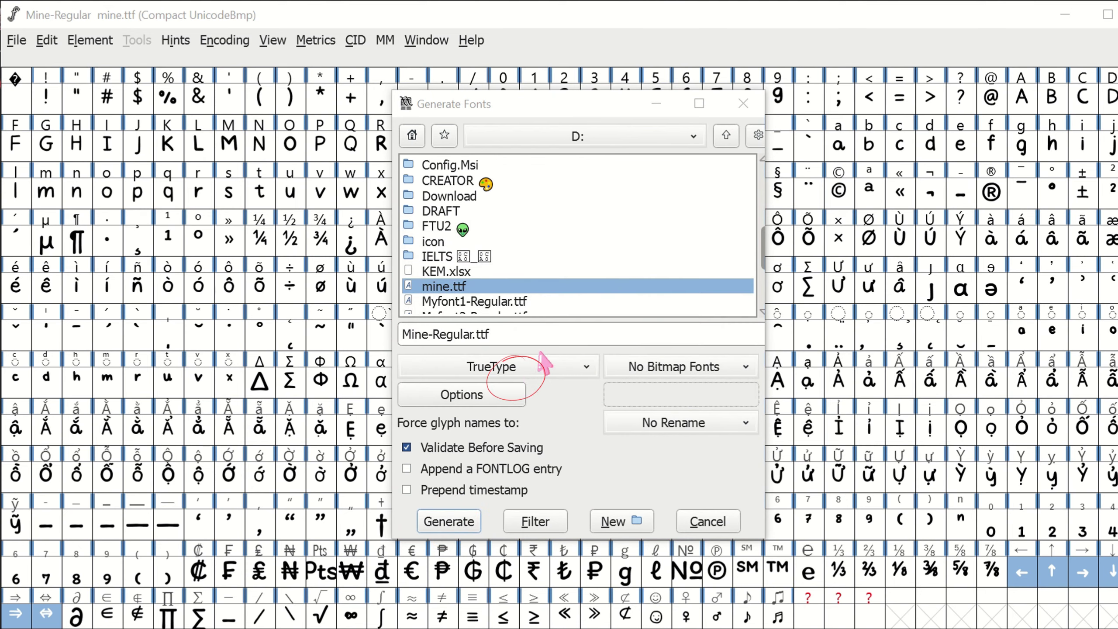
{"action": "left_click", "coordinate": [667, 381]}
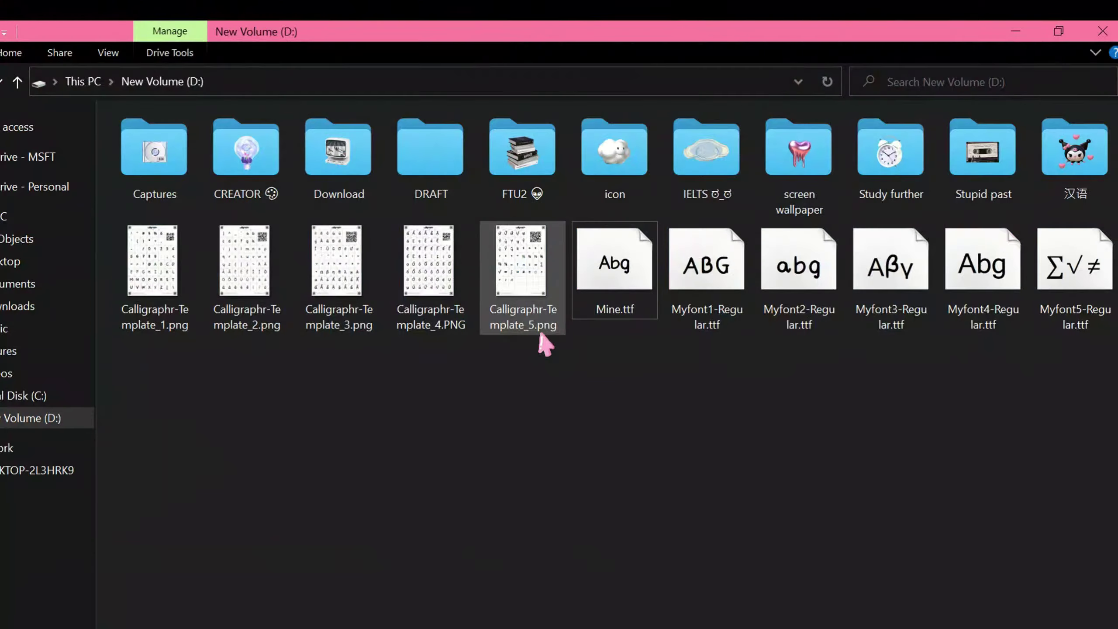
- Open the generated Mine.ttf from drive D: in the font preview and install it
{"action": "double_click", "coordinate": [615, 265]}
{"action": "left_click_drag", "start_coordinate": [426, 181], "coordinate": [426, 132]}
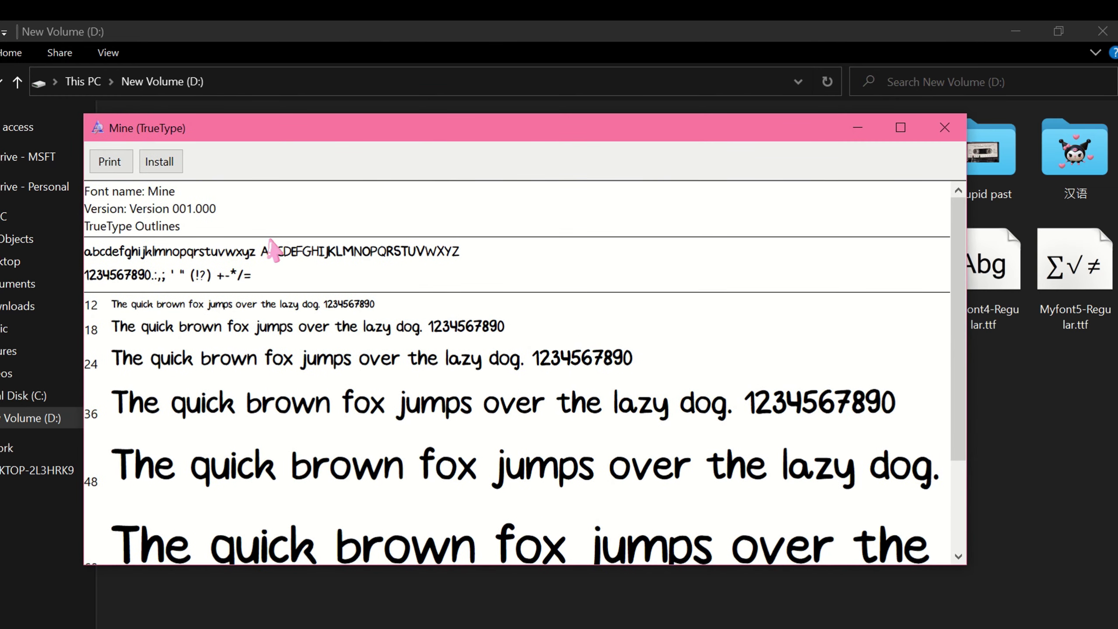
{"action": "left_click", "coordinate": [159, 161]}
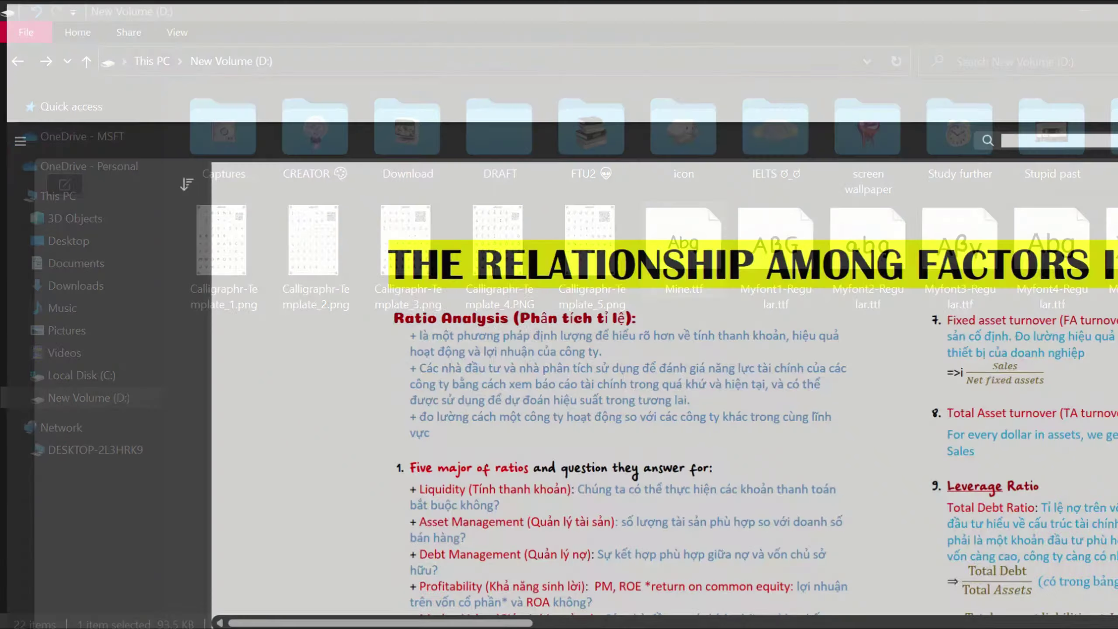
- In OneNote, set the font of the Liquidity paragraph under "Five major of ratios" to Mine
{"action": "scroll", "coordinate": [484, 489], "scroll_direction": "down", "scroll_amount": 10}
{"action": "scroll", "coordinate": [523, 423], "scroll_direction": "up", "scroll_amount": 8}
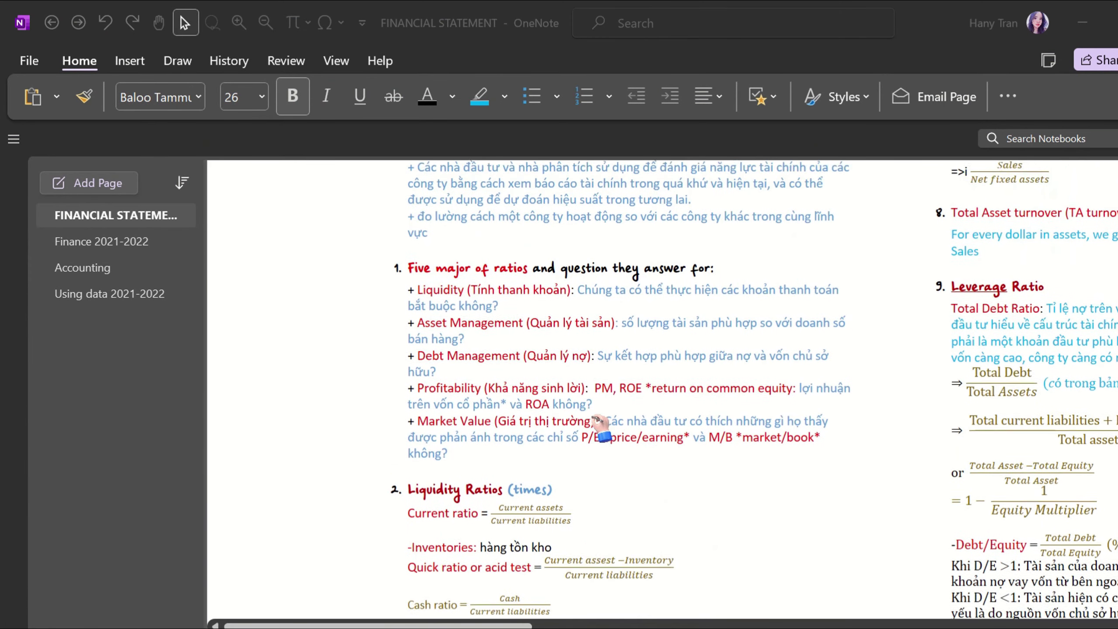
{"action": "left_click_drag", "start_coordinate": [518, 378], "coordinate": [416, 358]}
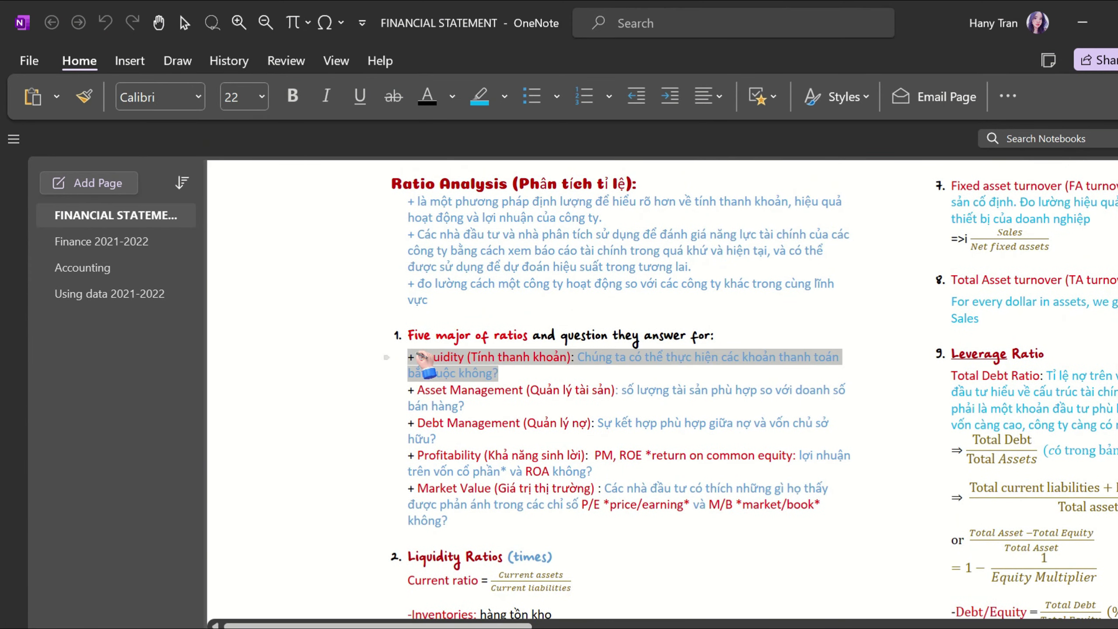
{"action": "left_click", "coordinate": [158, 97]}
{"action": "type", "text": "Mine"}
{"action": "key", "text": "Return"}
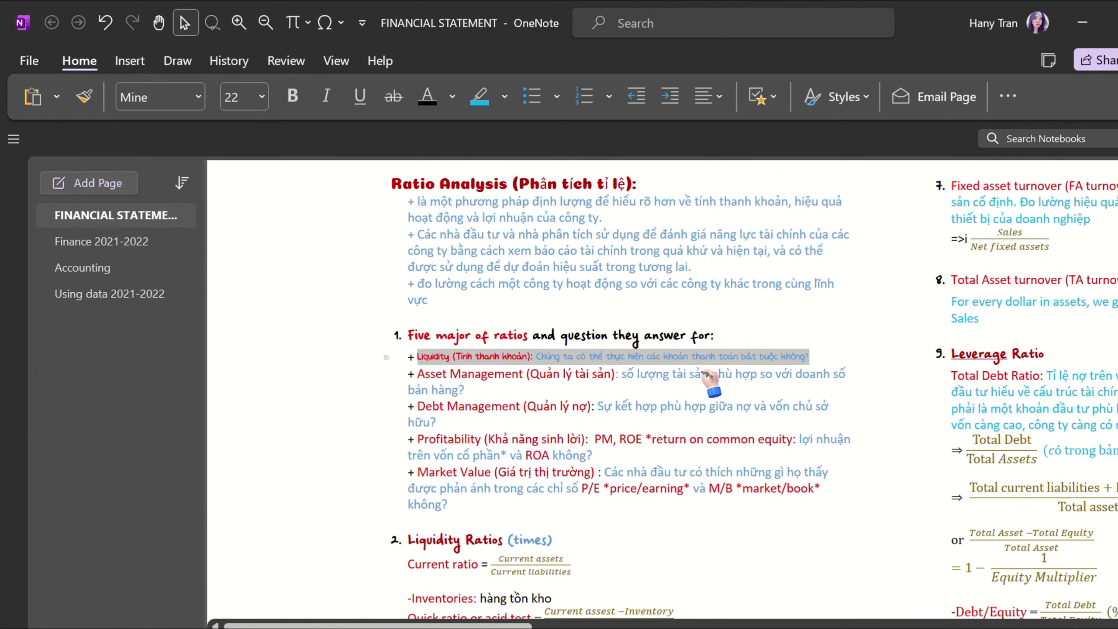
- Set the font size of the Liquidity paragraph to 36 and enter the text "Hello everyone"
{"action": "left_click", "coordinate": [262, 96]}
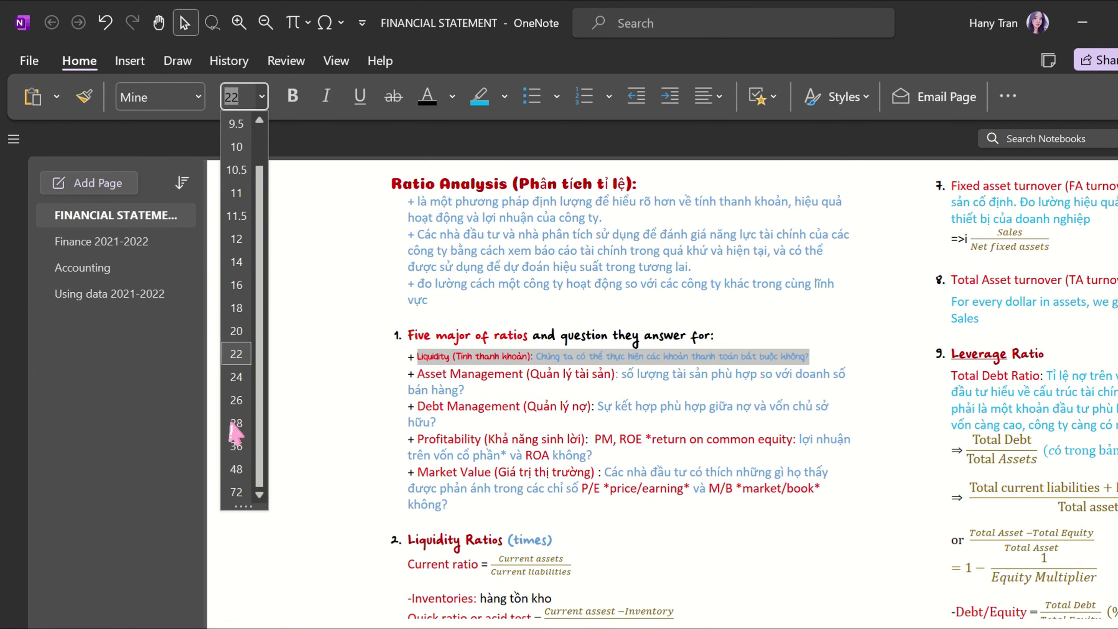
{"action": "left_click", "coordinate": [246, 468]}
{"action": "left_click", "coordinate": [693, 399]}
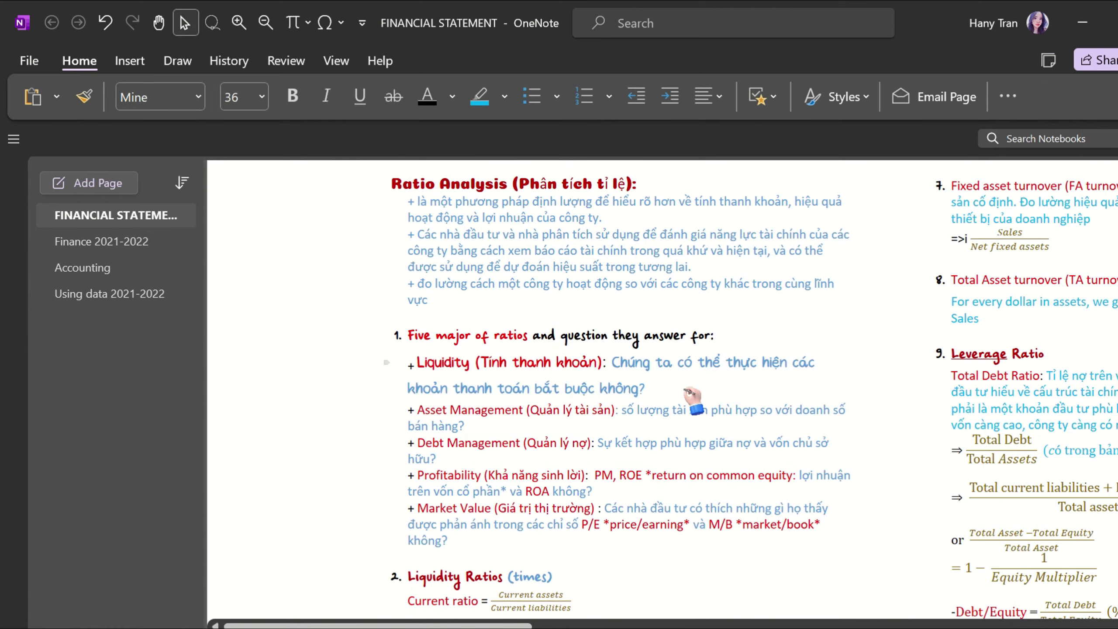
{"action": "type", "text": "Hello everyone"}
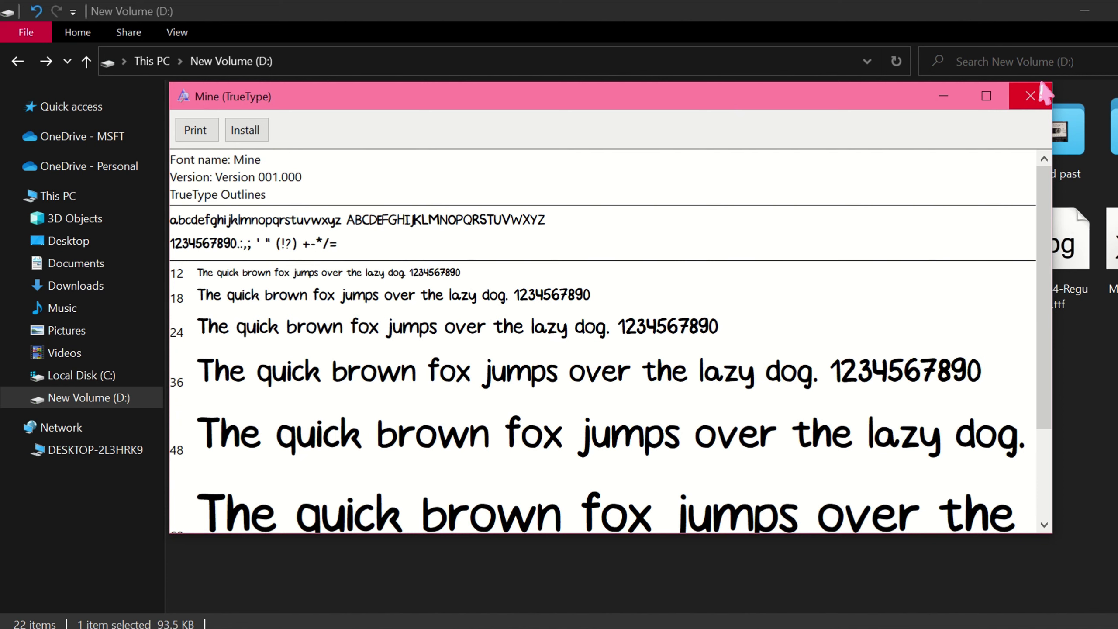
- Close the Mine font preview and open the installed Fonts folder under Appearance and Personalization in Control Panel
{"action": "left_click", "coordinate": [1042, 89]}
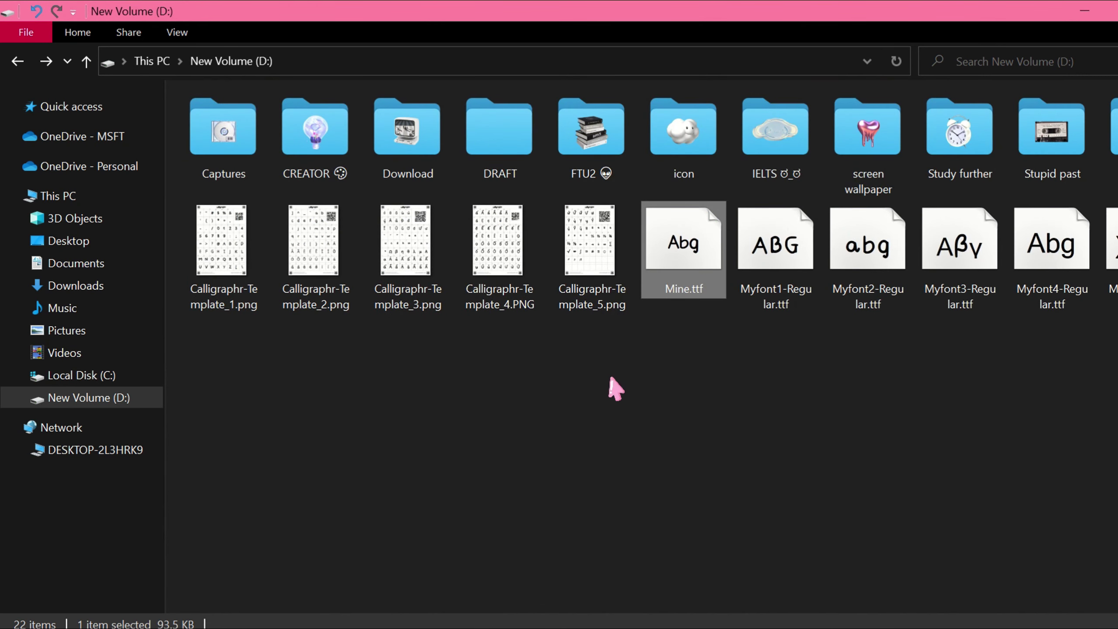
{"action": "left_click", "coordinate": [731, 303]}
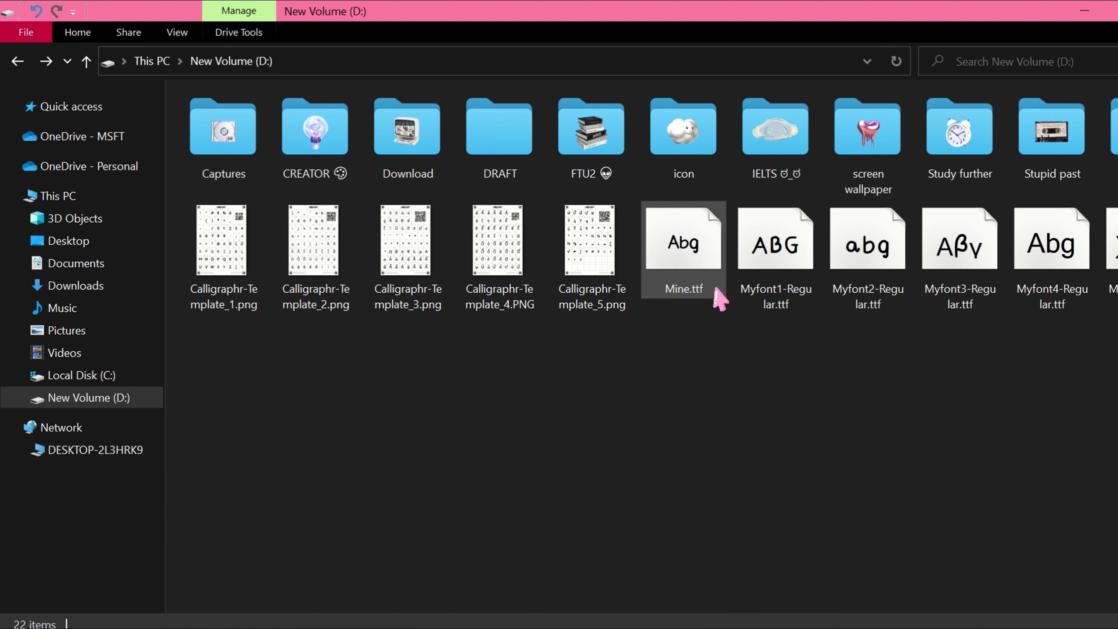
{"action": "key", "text": "super"}
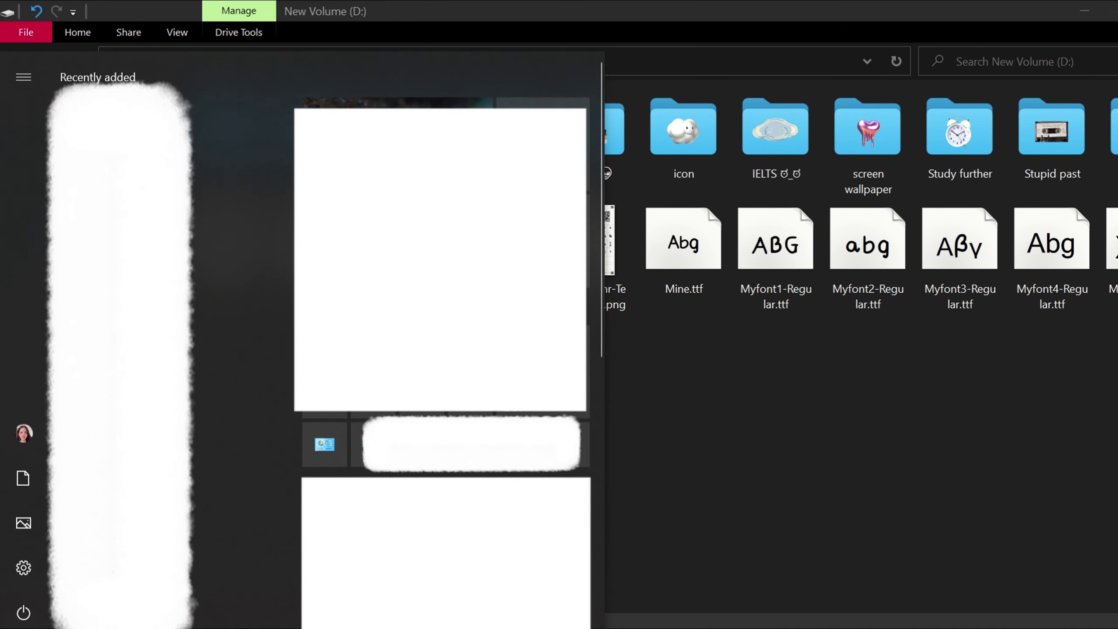
{"action": "left_click", "coordinate": [337, 466]}
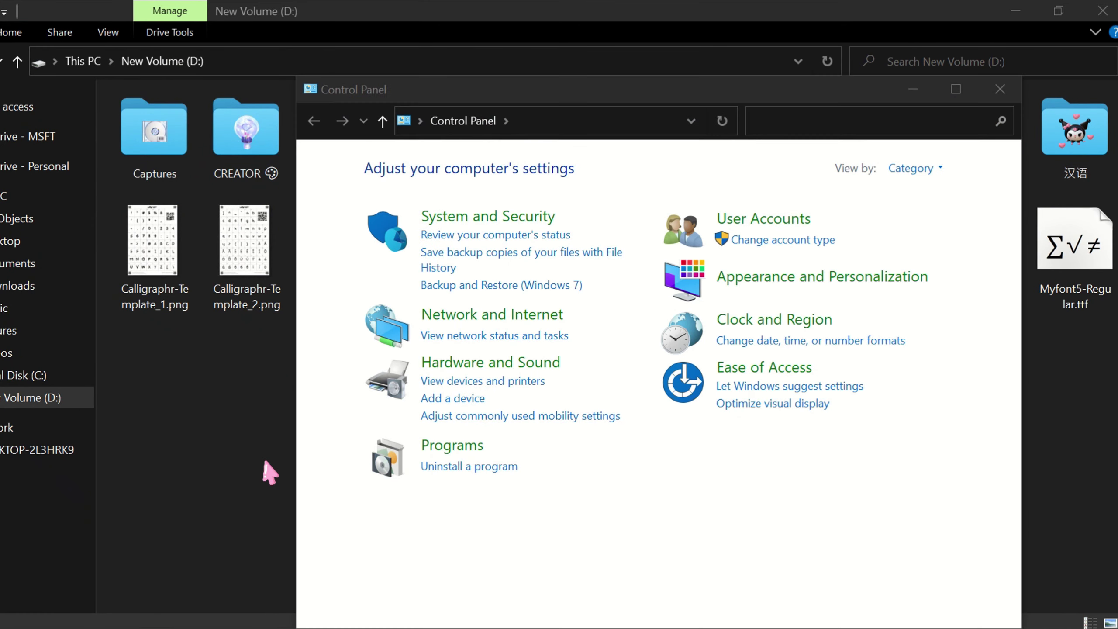
{"action": "left_click_drag", "start_coordinate": [753, 93], "coordinate": [680, 57]}
{"action": "left_click", "coordinate": [768, 247]}
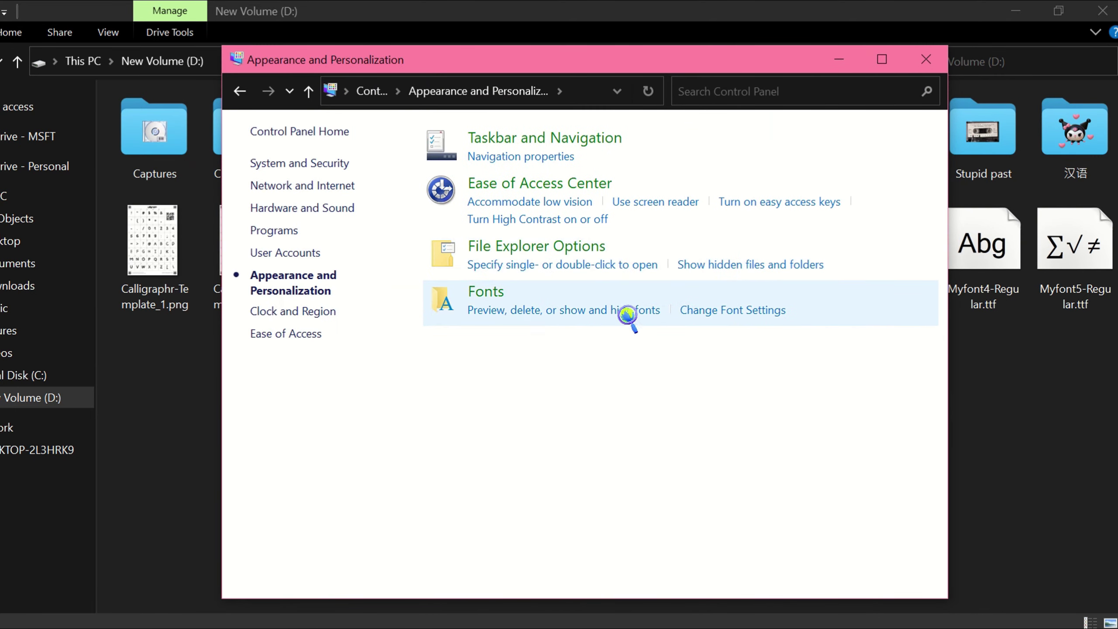
{"action": "left_click", "coordinate": [497, 294]}
{"action": "left_click", "coordinate": [506, 303]}
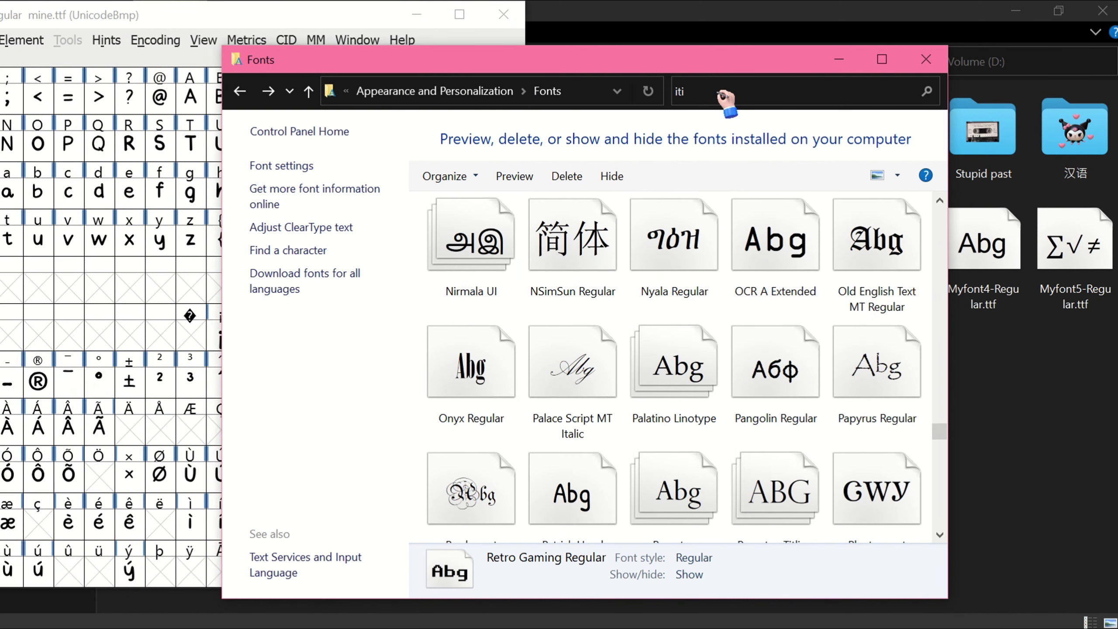
- Search the installed fonts for "itim", select Itim Regular, and open Itim-Regular.ttf from drive D: in FontForge
{"action": "type", "text": "m"}
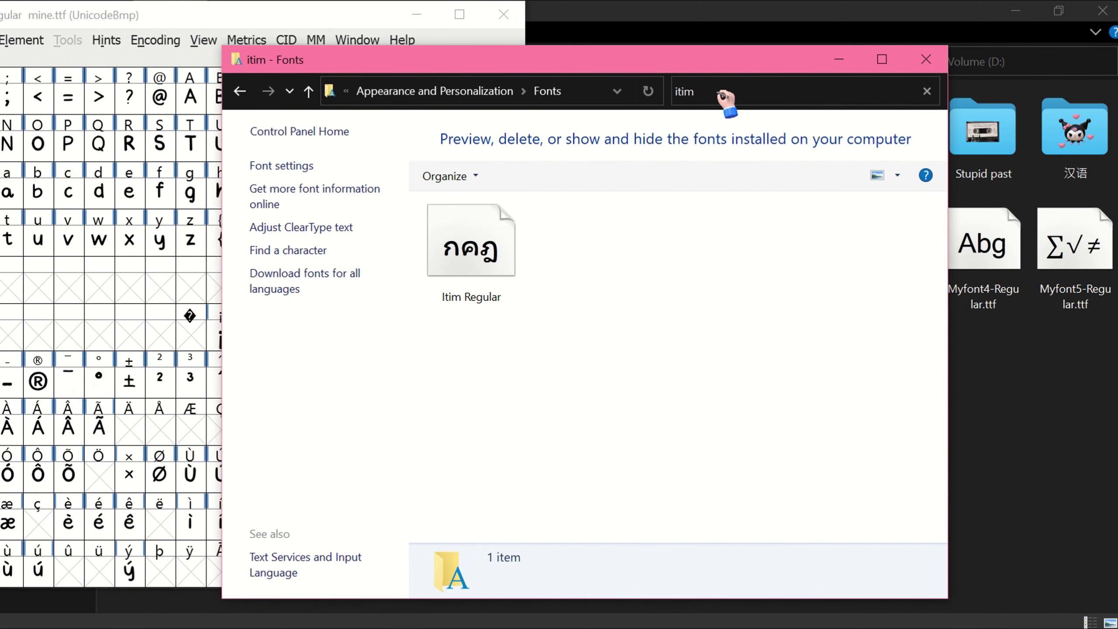
{"action": "left_click", "coordinate": [494, 269]}
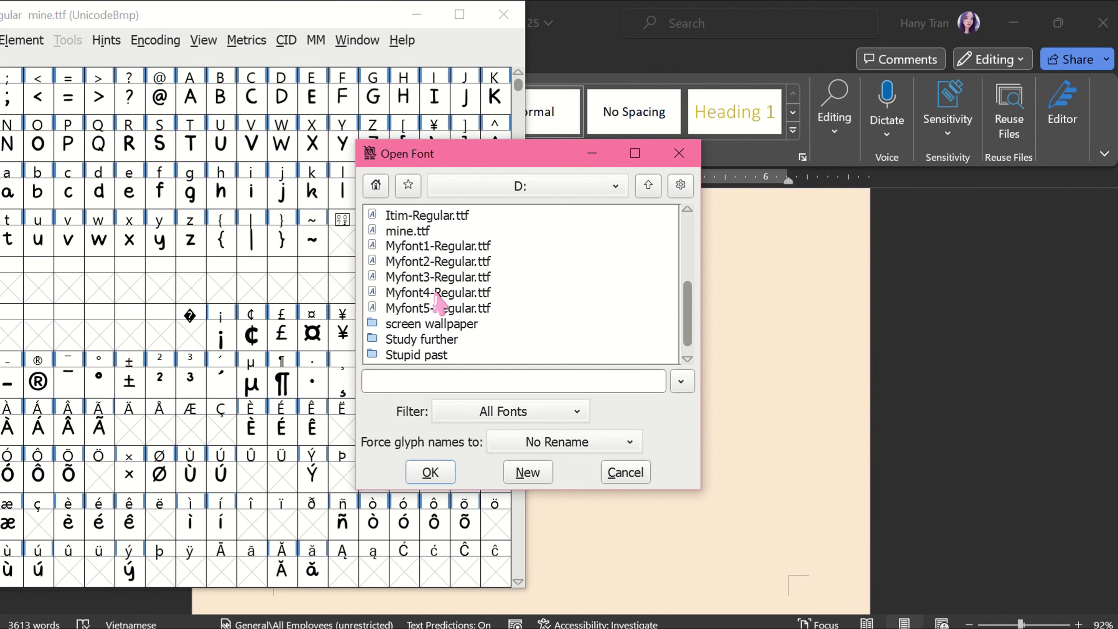
{"action": "scroll", "coordinate": [423, 291], "scroll_direction": "up", "scroll_amount": 3}
{"action": "double_click", "coordinate": [458, 231]}
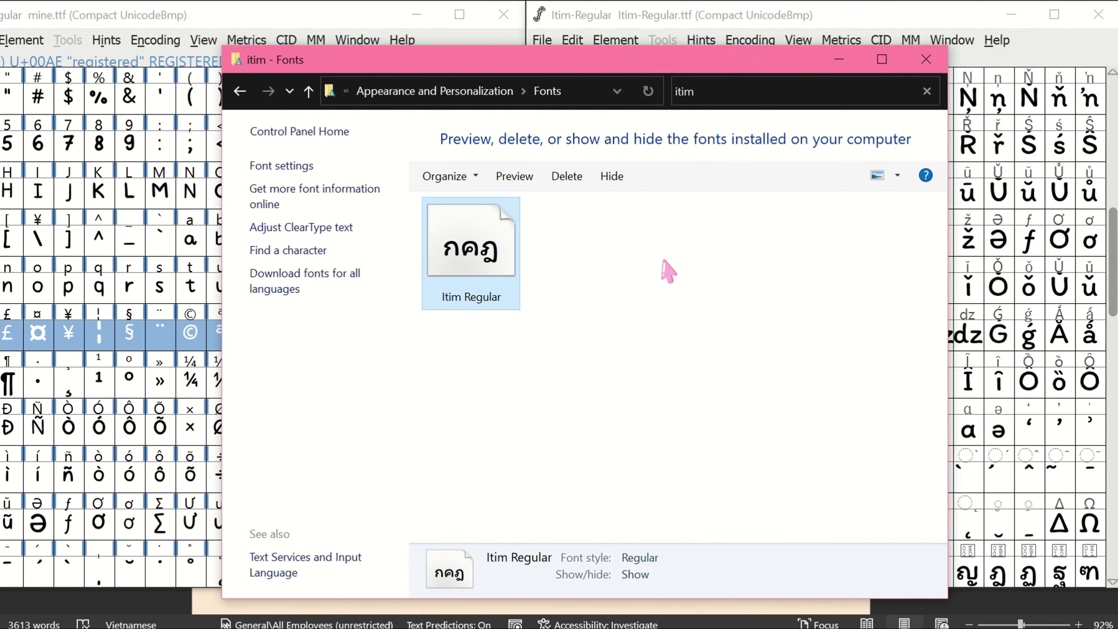
- Search the installed fonts for "school" and copy Schoolwork Regular to drive D:
{"action": "left_click", "coordinate": [778, 89]}
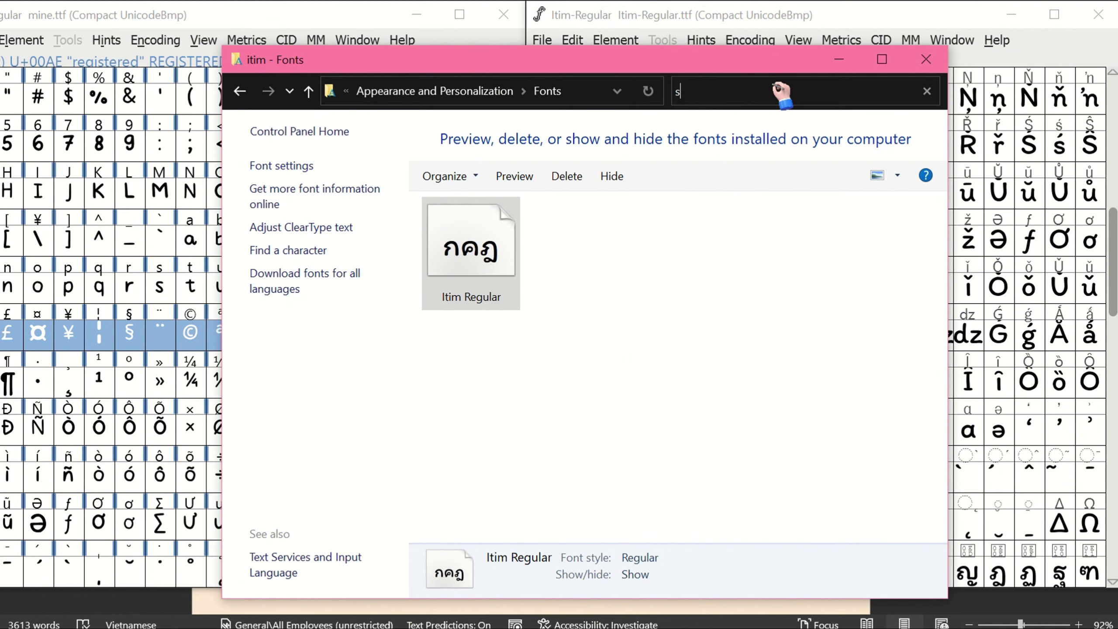
{"action": "type", "text": "school"}
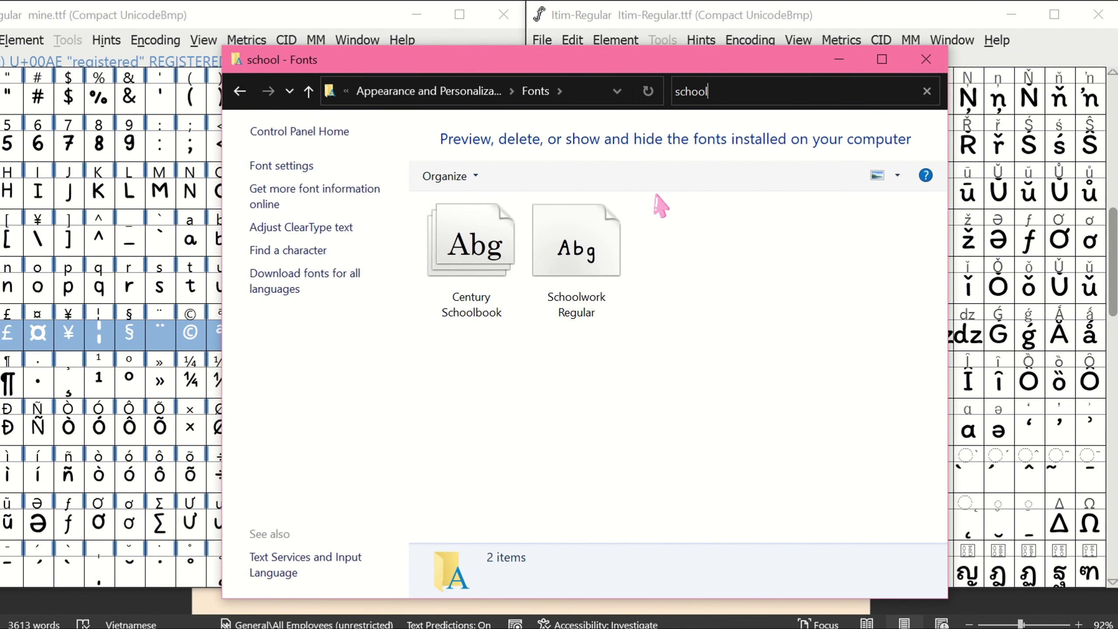
{"action": "left_click_drag", "start_coordinate": [600, 284], "coordinate": [344, 392]}
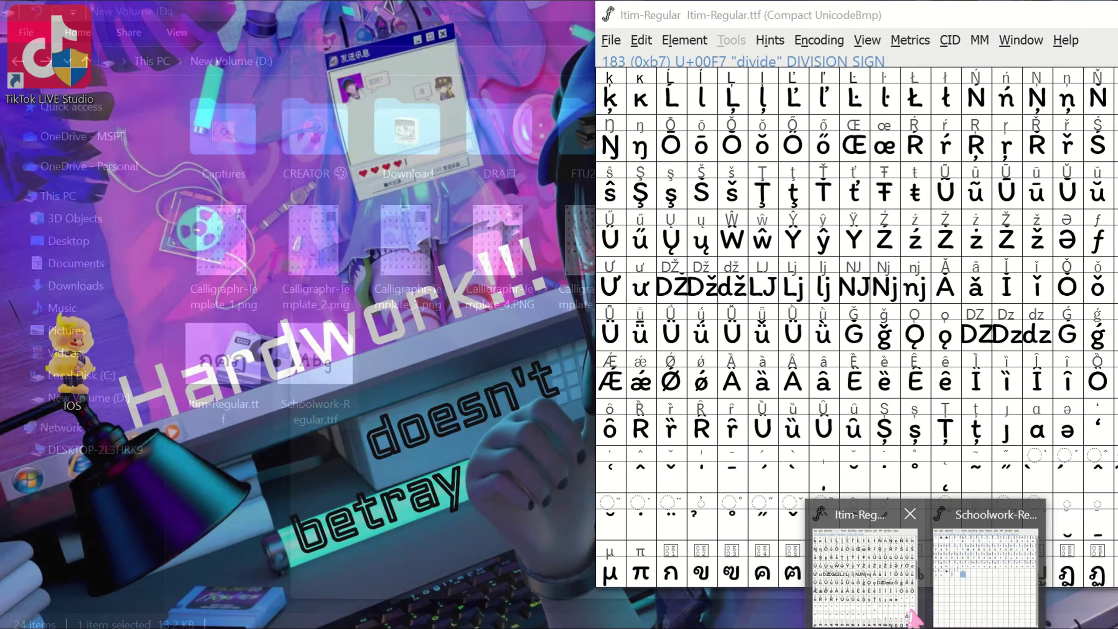
- Arrange the Itim-Regular window beside Schoolwork-Regular and copy Schoolwork-Regular's letter a outline into its empty acircumflex glyph
{"action": "left_click", "coordinate": [913, 616]}
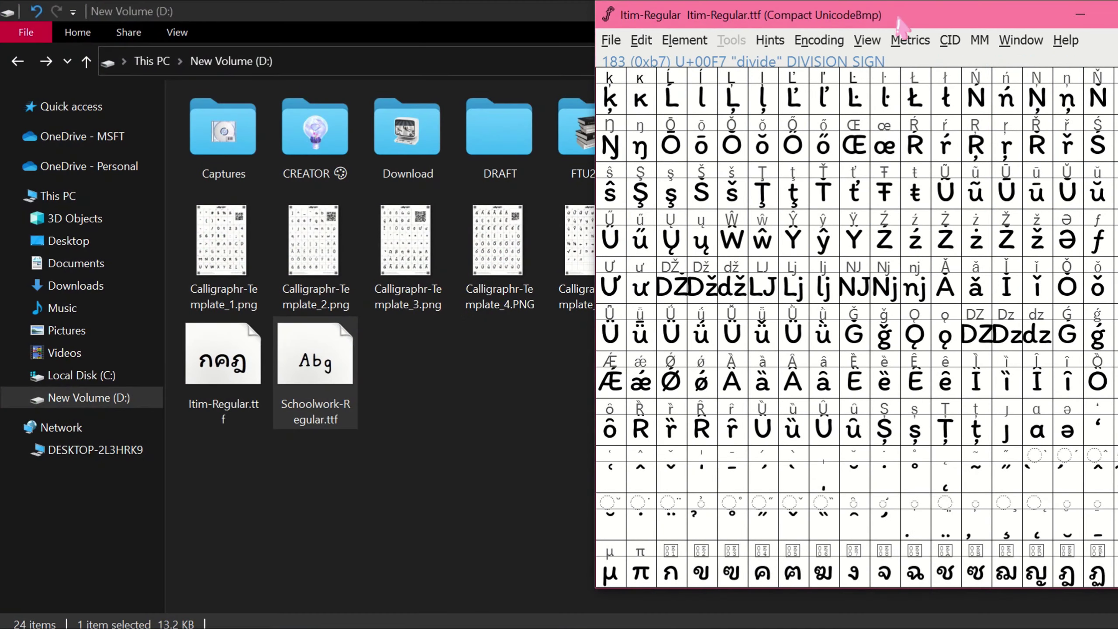
{"action": "left_click_drag", "start_coordinate": [900, 20], "coordinate": [95, 95]}
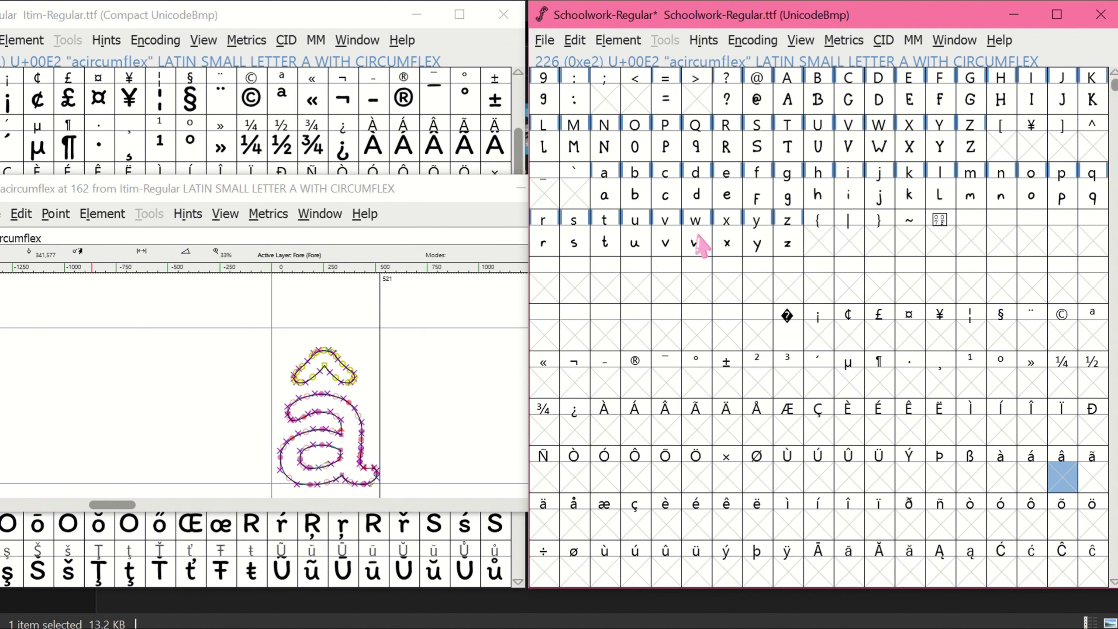
{"action": "double_click", "coordinate": [609, 202]}
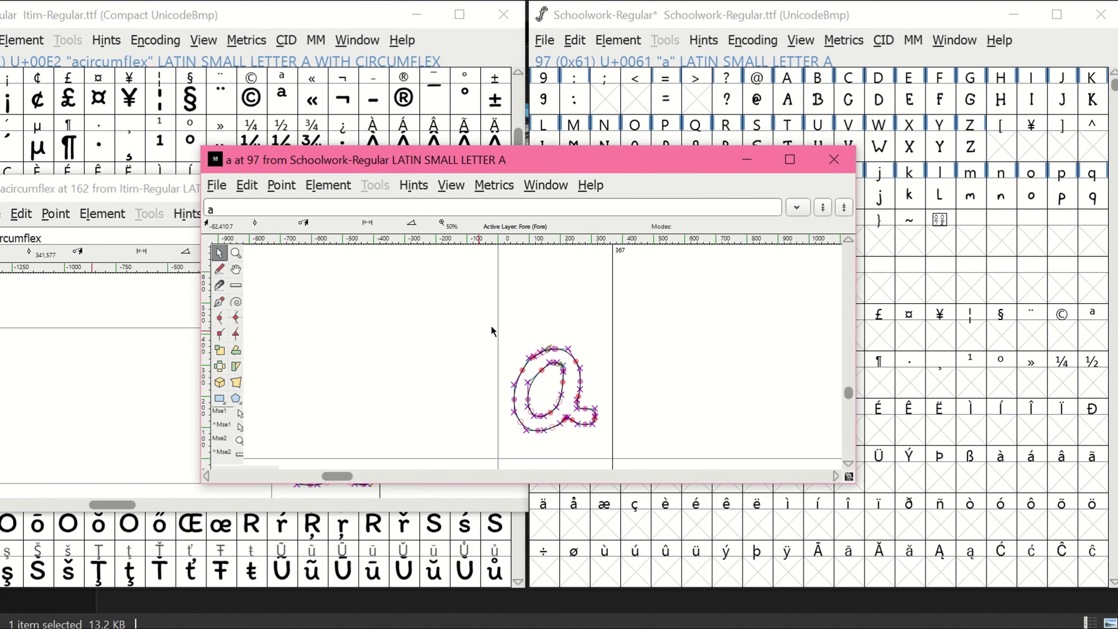
{"action": "left_click_drag", "start_coordinate": [514, 336], "coordinate": [632, 454]}
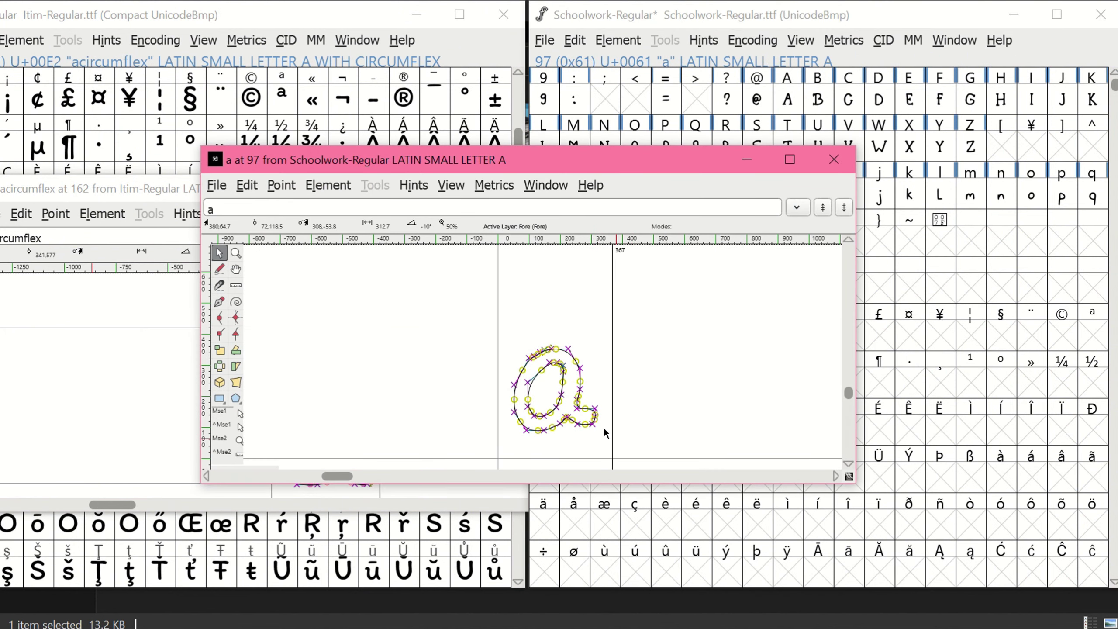
{"action": "left_click", "coordinate": [835, 159]}
{"action": "double_click", "coordinate": [1063, 477]}
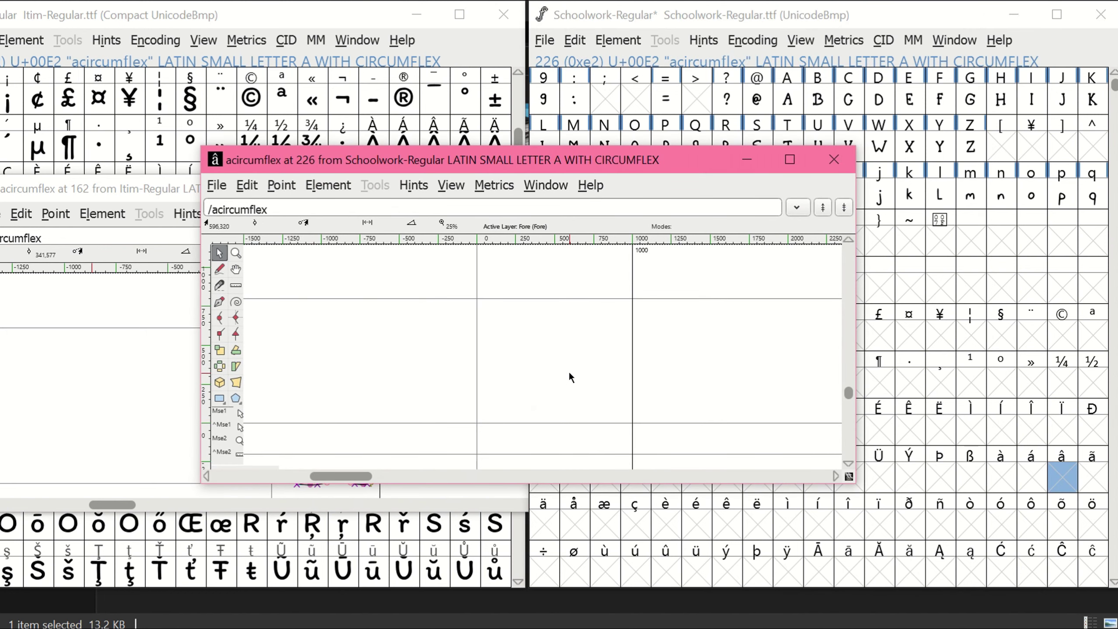
{"action": "key", "text": "ctrl+v"}
{"action": "left_click", "coordinate": [763, 160]}
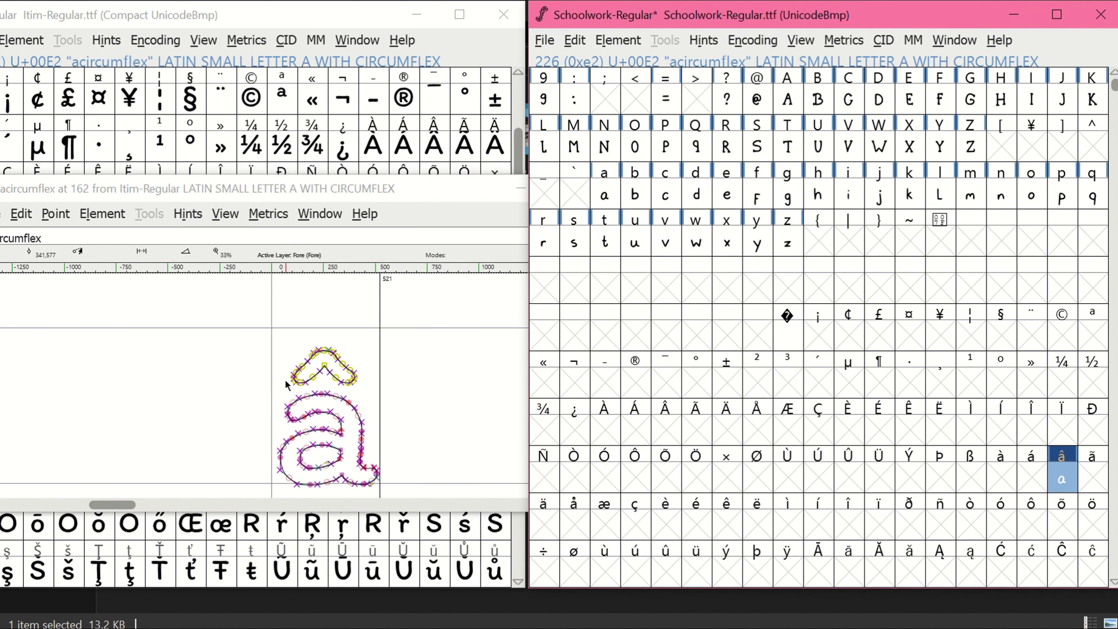
- Copy only the circumflex contour from Itim-Regular's acircumflex glyph and paste it into Schoolwork-Regular's acircumflex glyph
{"action": "left_click", "coordinate": [284, 357]}
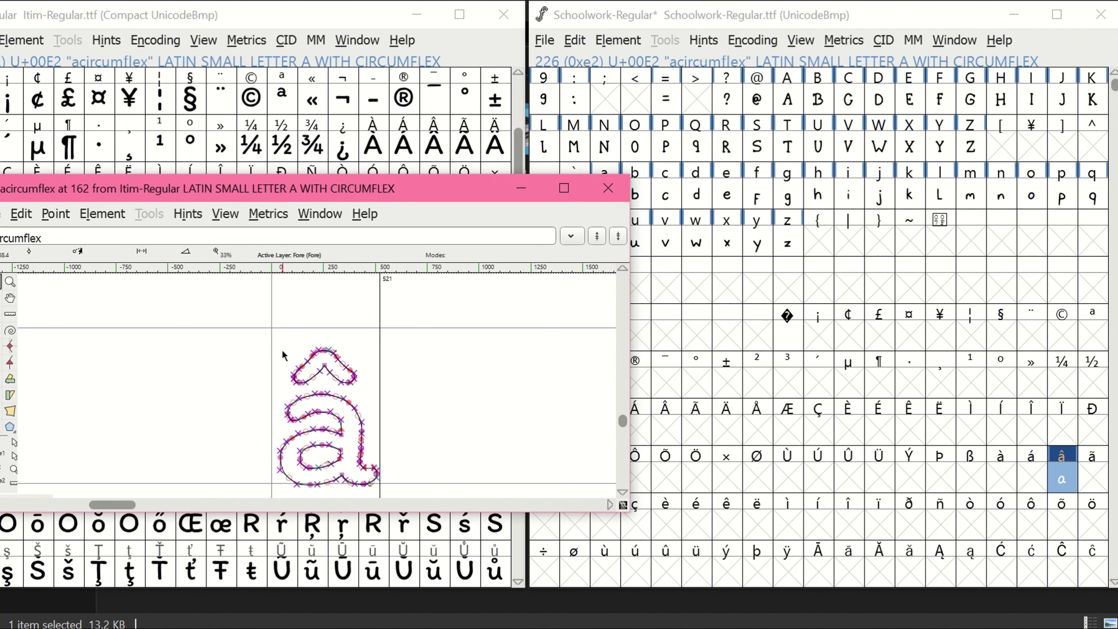
{"action": "left_click_drag", "start_coordinate": [285, 327], "coordinate": [380, 387]}
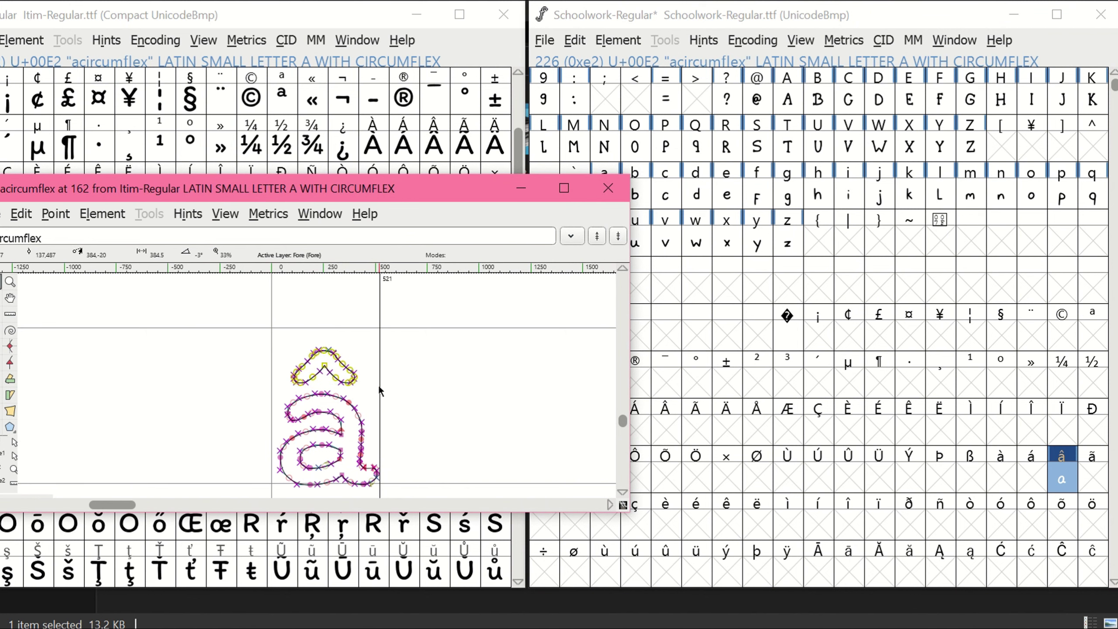
{"action": "left_click", "coordinate": [799, 628]}
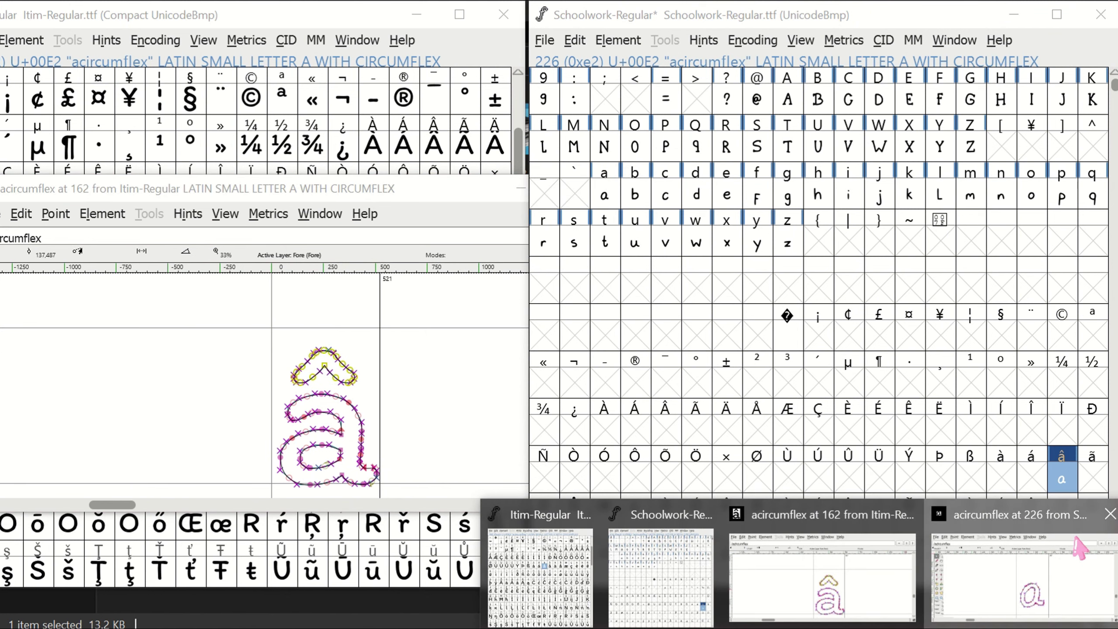
{"action": "left_click", "coordinate": [933, 559]}
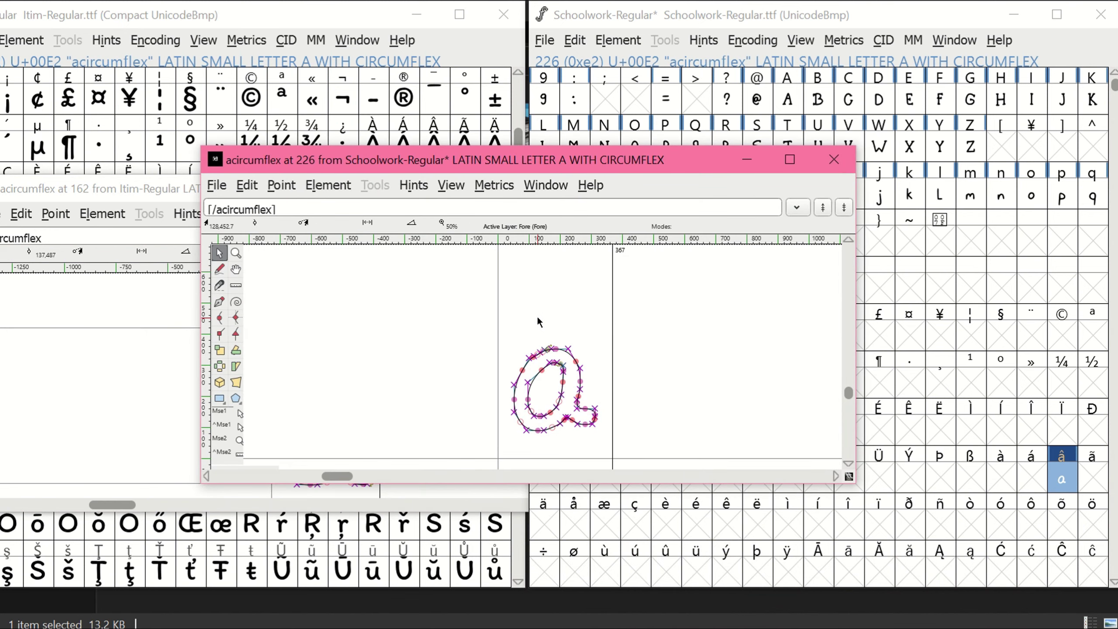
{"action": "key", "text": "ctrl+v"}
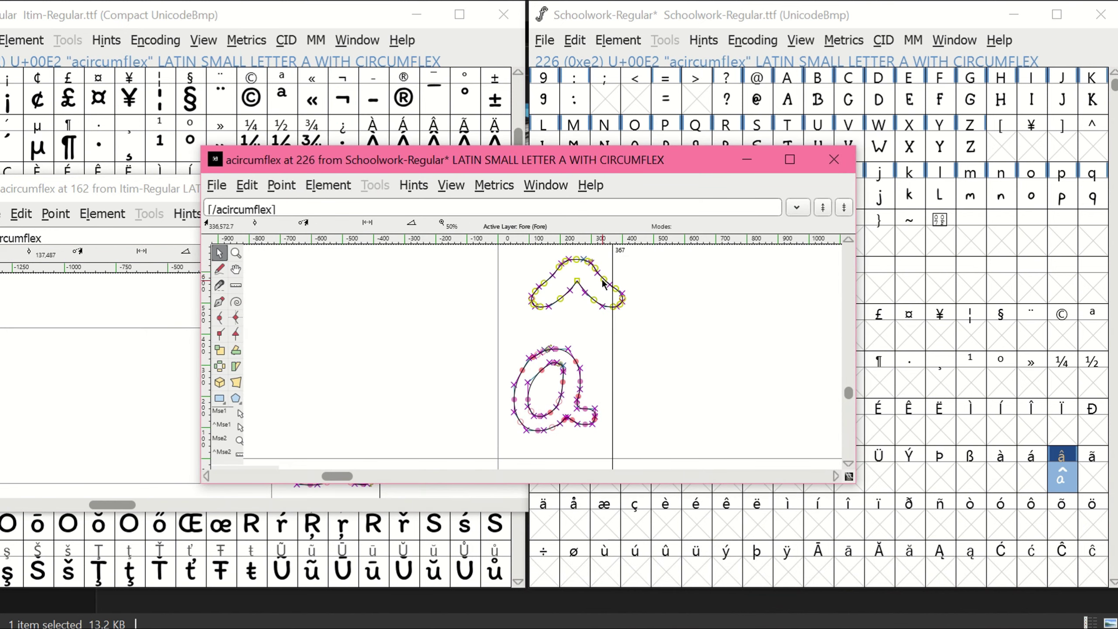
- Move the pasted circumflex down to just above the a, scale it to the letter's width, and close the glyph
{"action": "left_click_drag", "start_coordinate": [603, 296], "coordinate": [590, 345]}
{"action": "key", "text": "s"}
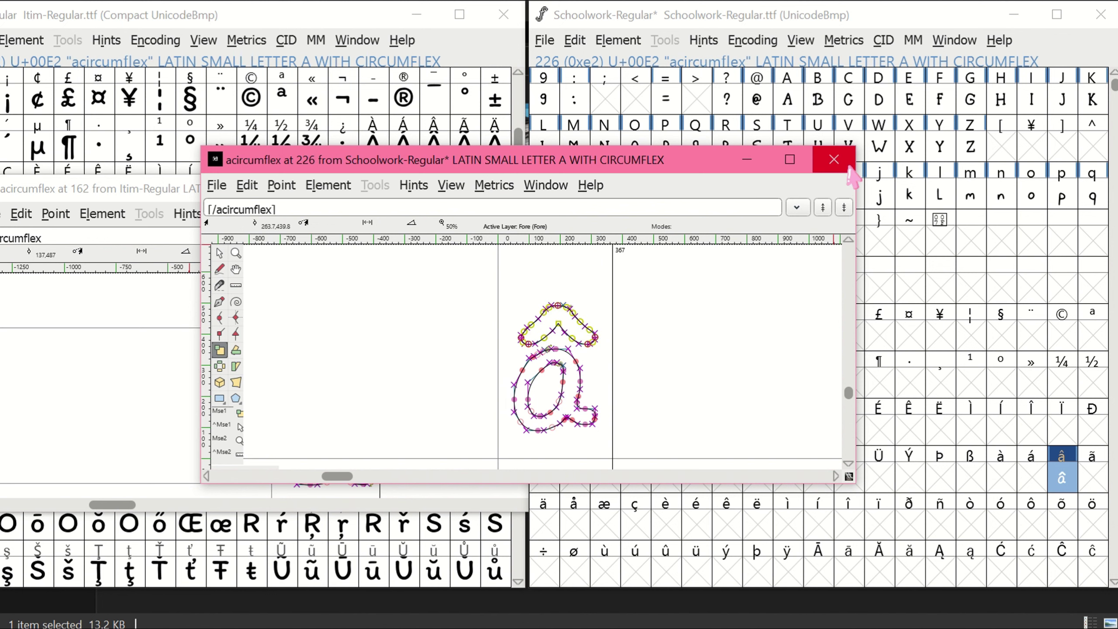
{"action": "left_click", "coordinate": [848, 169]}
- Preview the spacing of "an" and "ân" in a new metrics window for Schoolwork-Regular
{"action": "left_click", "coordinate": [954, 40]}
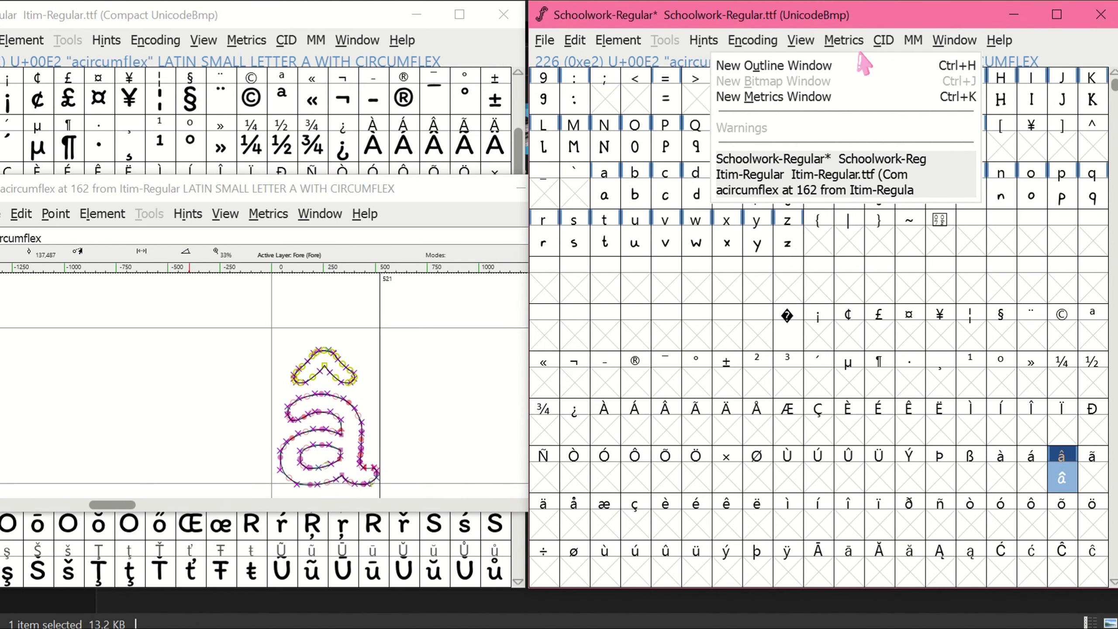
{"action": "left_click", "coordinate": [885, 90]}
{"action": "type", "text": "an n"}
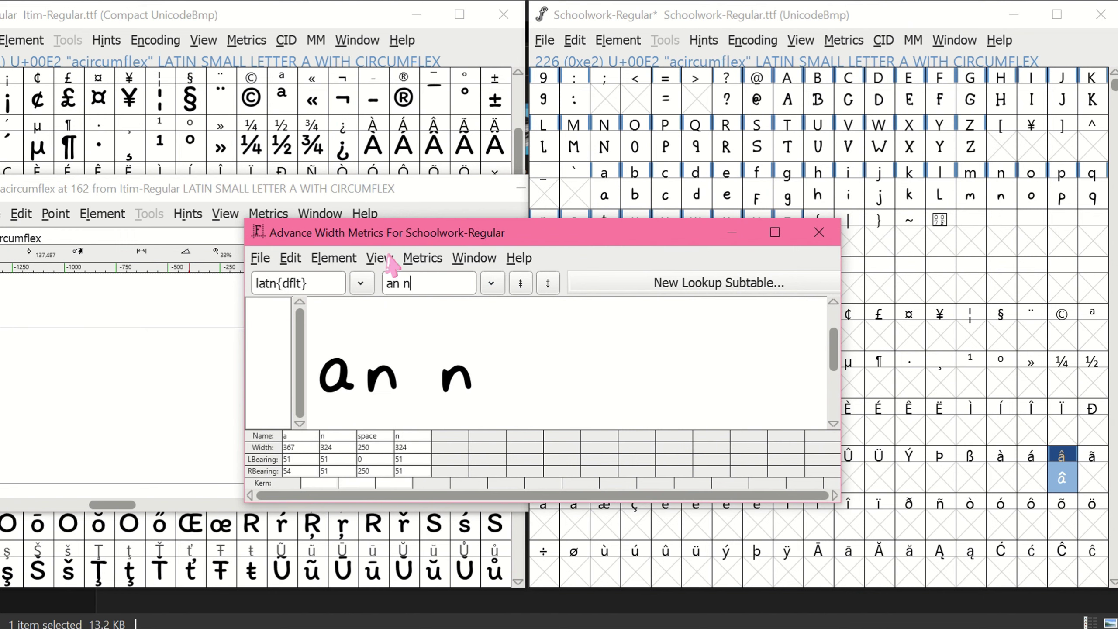
{"action": "key", "text": "BackSpace"}
{"action": "type", "text": "ân"}
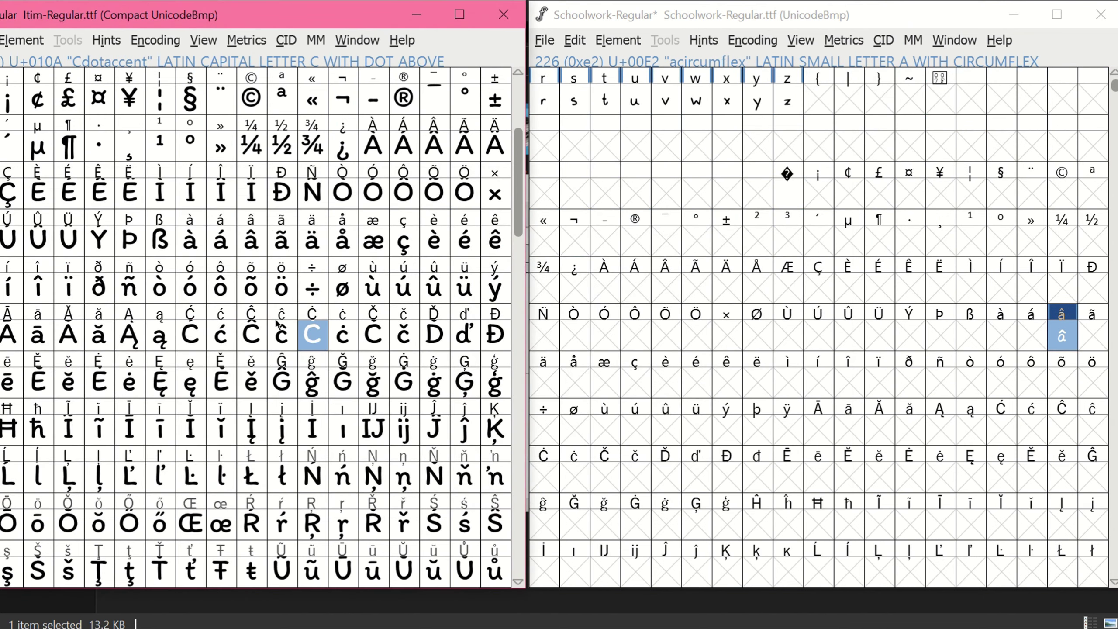
- Look through Itim-Regular's glyph grid to examine its accented Latin letters, combining marks and Thai characters
{"action": "scroll", "coordinate": [275, 292], "scroll_direction": "down", "scroll_amount": 3}
{"action": "scroll", "coordinate": [274, 291], "scroll_direction": "down", "scroll_amount": 10}
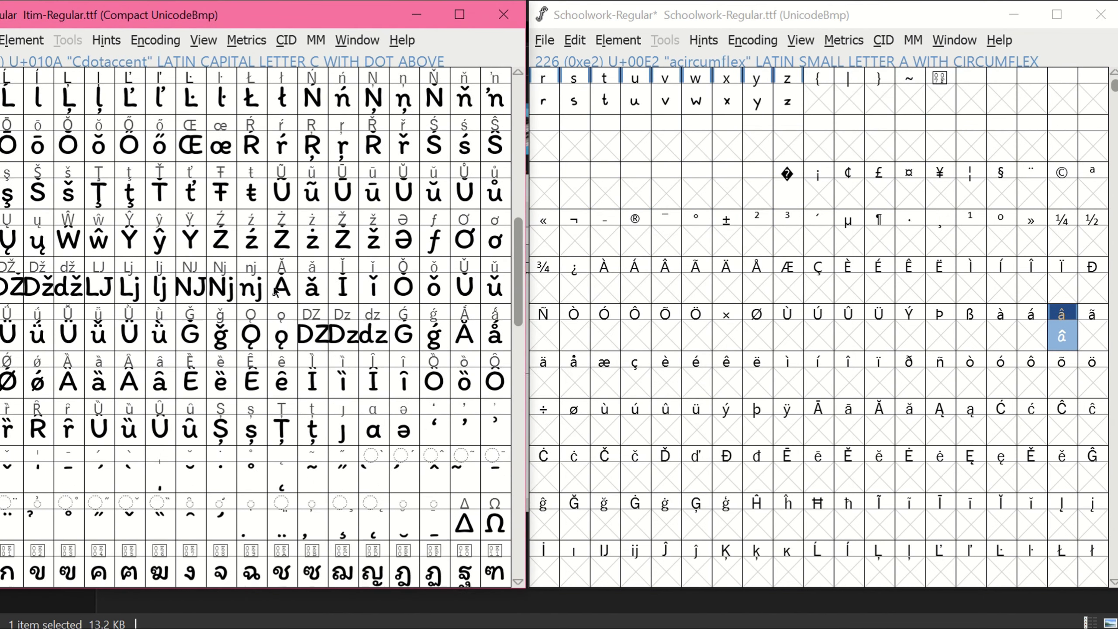
{"action": "left_click", "coordinate": [245, 318]}
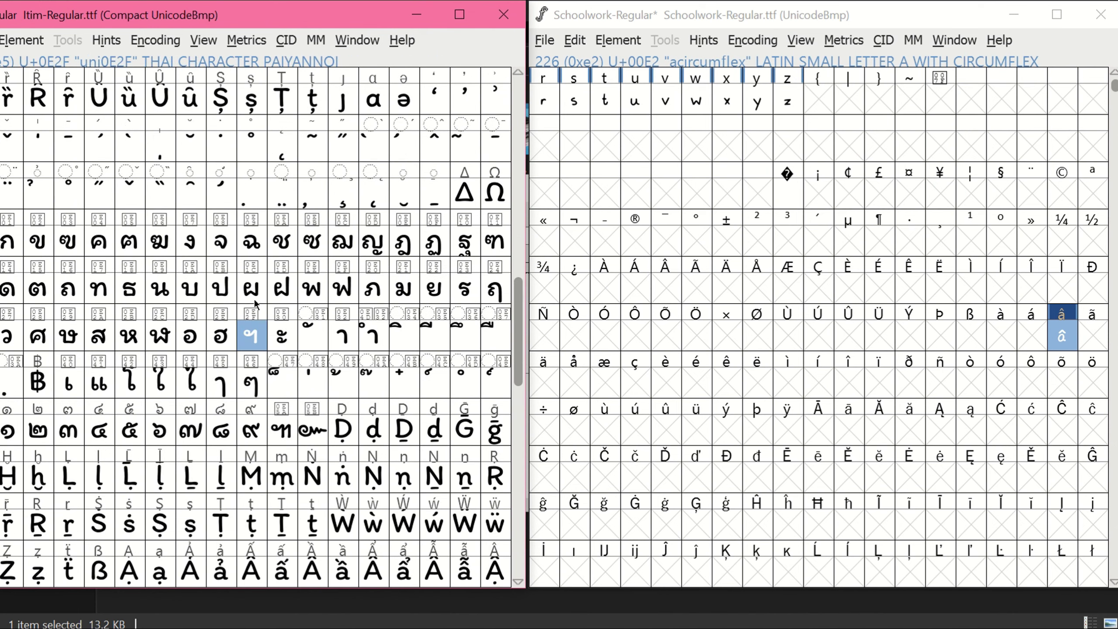
{"action": "left_click", "coordinate": [265, 288]}
{"action": "scroll", "coordinate": [256, 352], "scroll_direction": "up", "scroll_amount": 5}
{"action": "scroll", "coordinate": [256, 352], "scroll_direction": "up", "scroll_amount": 12}
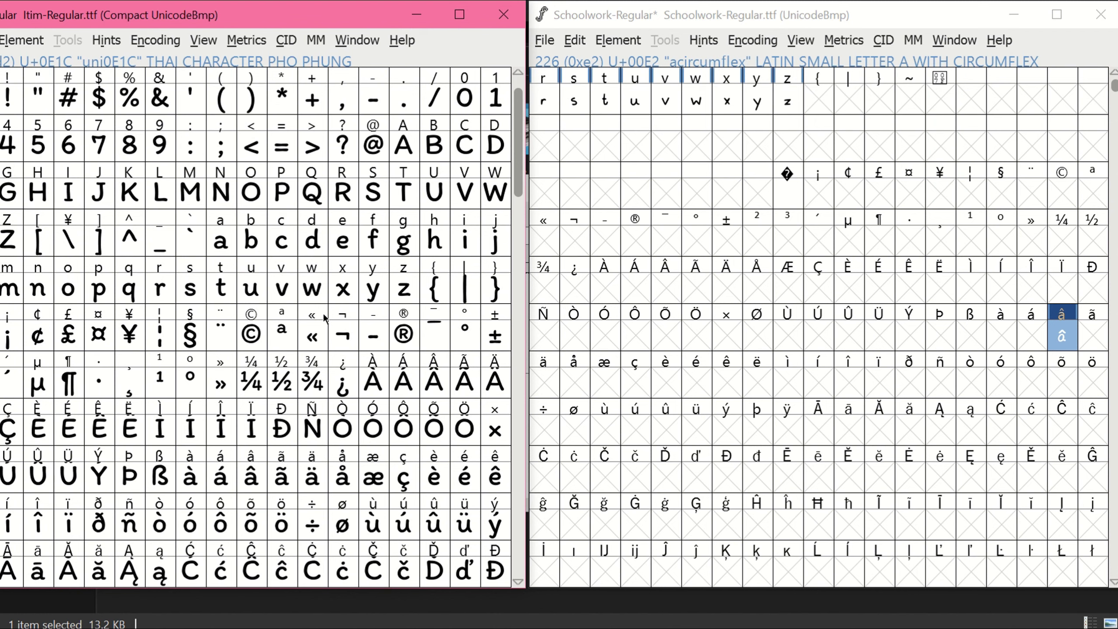
{"action": "scroll", "coordinate": [324, 318], "scroll_direction": "down", "scroll_amount": 4}
- Select Itim-Regular's oacute glyph as the reference and copy Schoolwork-Regular's letter o glyph
{"action": "left_click", "coordinate": [189, 334]}
{"action": "scroll", "coordinate": [814, 309], "scroll_direction": "up", "scroll_amount": 5}
{"action": "left_click", "coordinate": [1031, 289]}
{"action": "right_click", "coordinate": [1031, 291]}
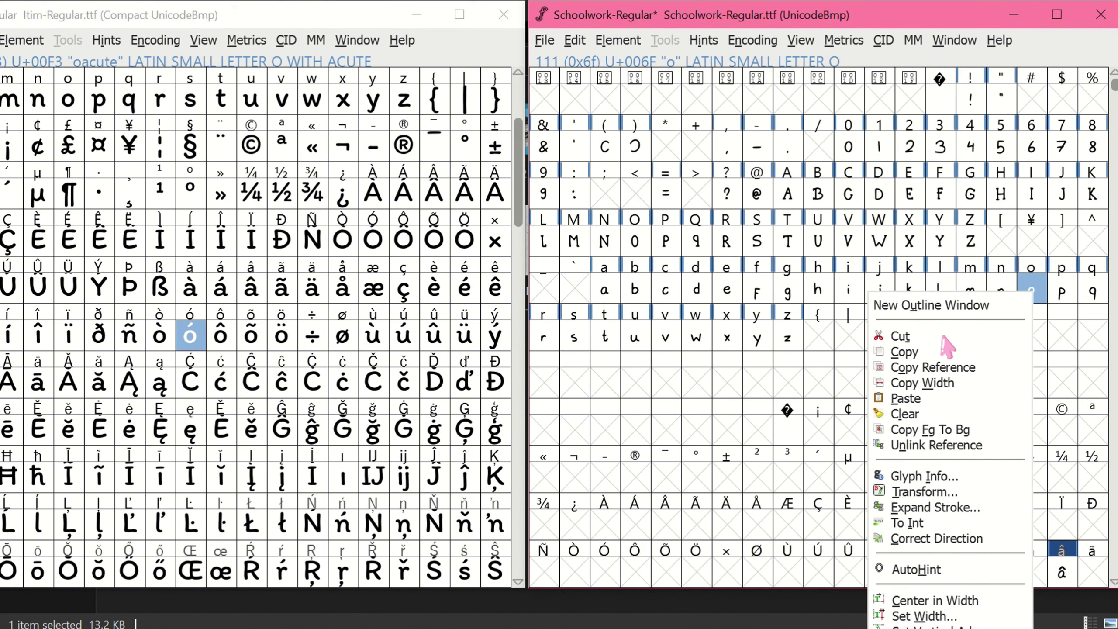